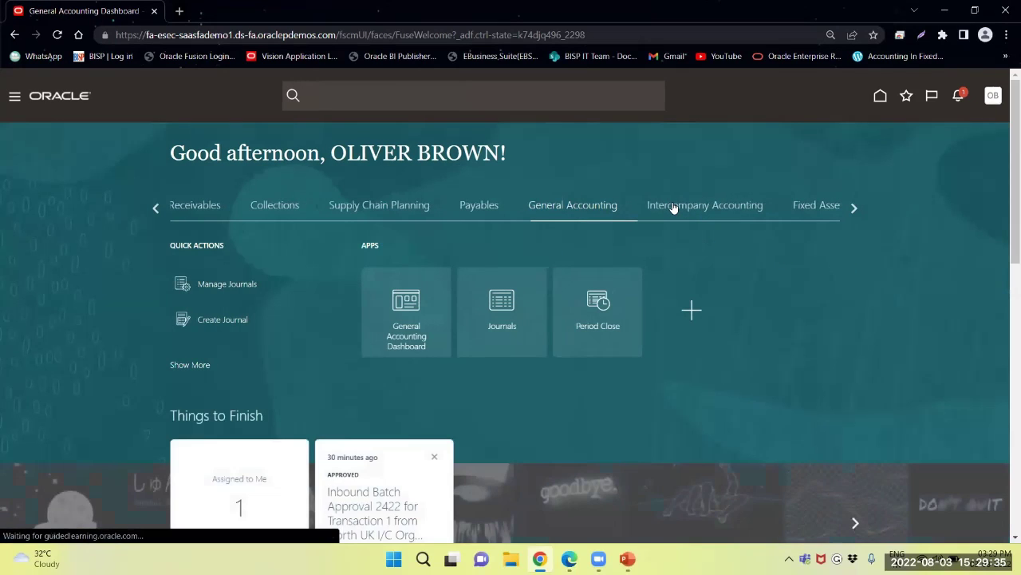
Step: Open the Intercompany Accounting transactions overview and start creating a new intercompany transaction batch
click(674, 207)
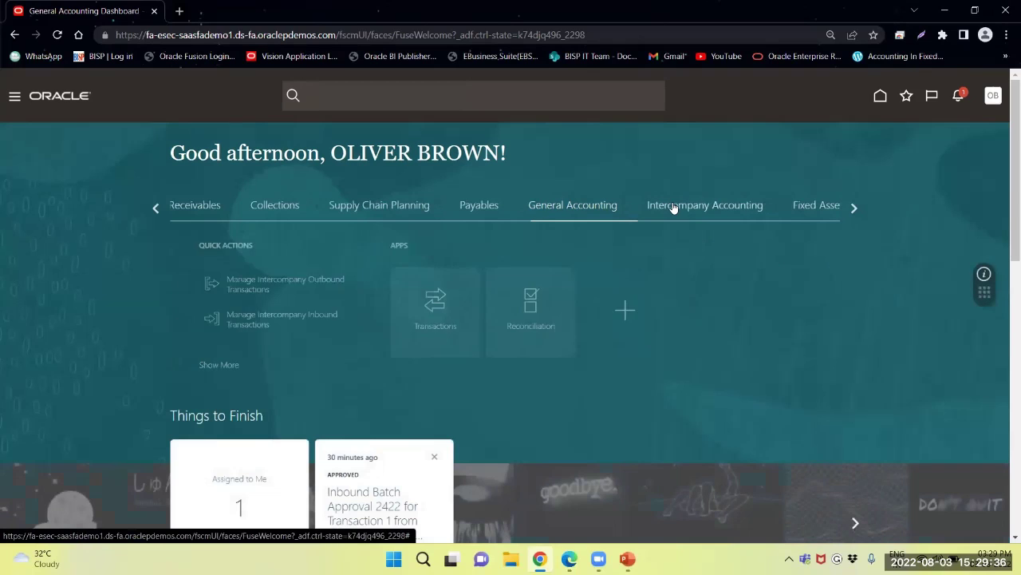
click(414, 334)
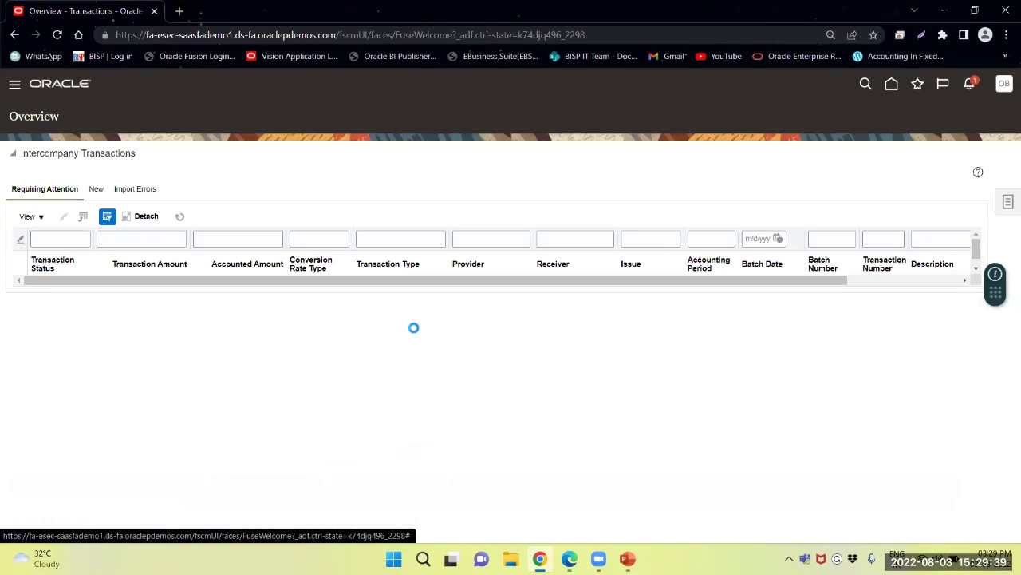
click(1008, 202)
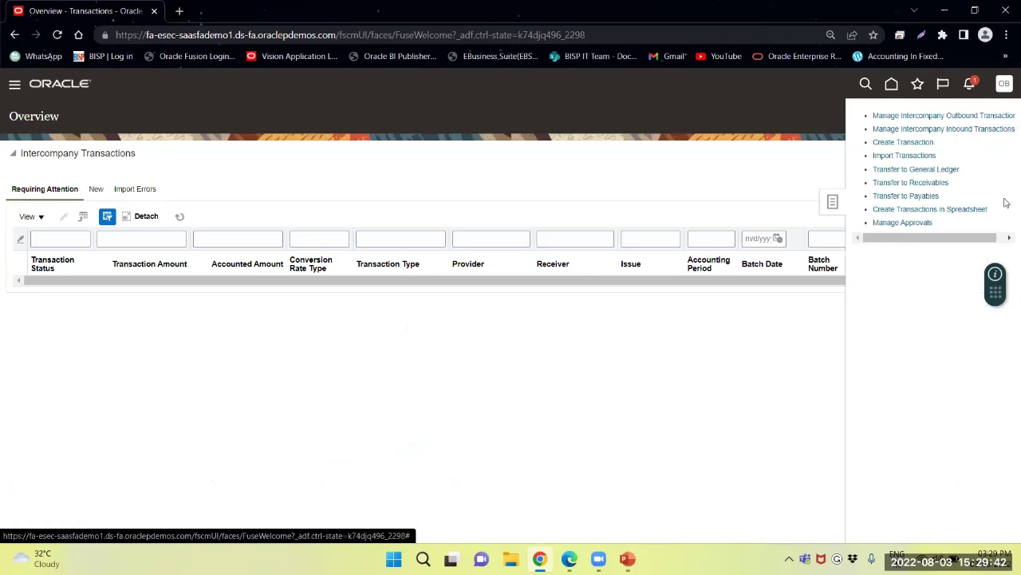
click(909, 142)
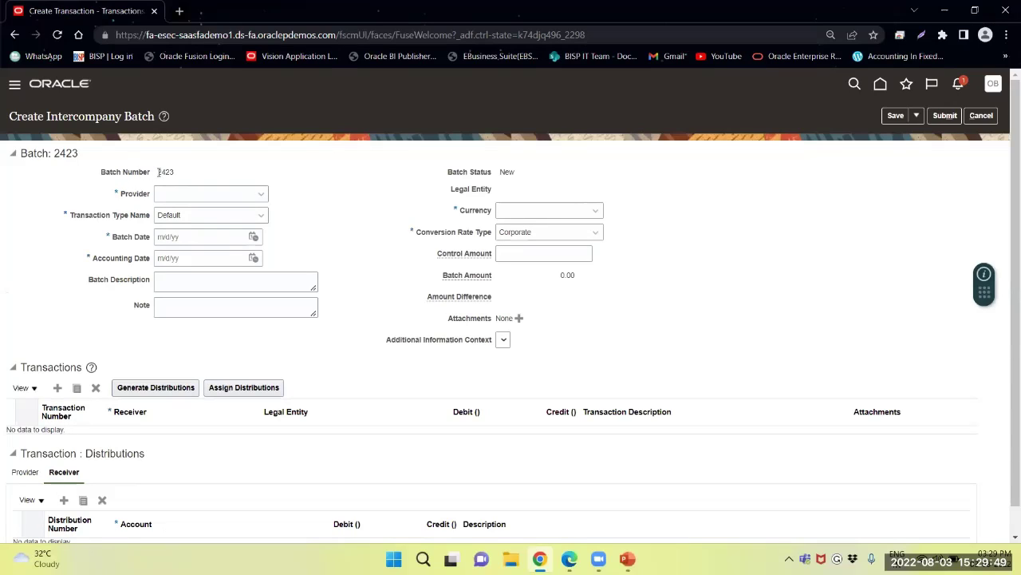
drag(159, 172, 182, 177)
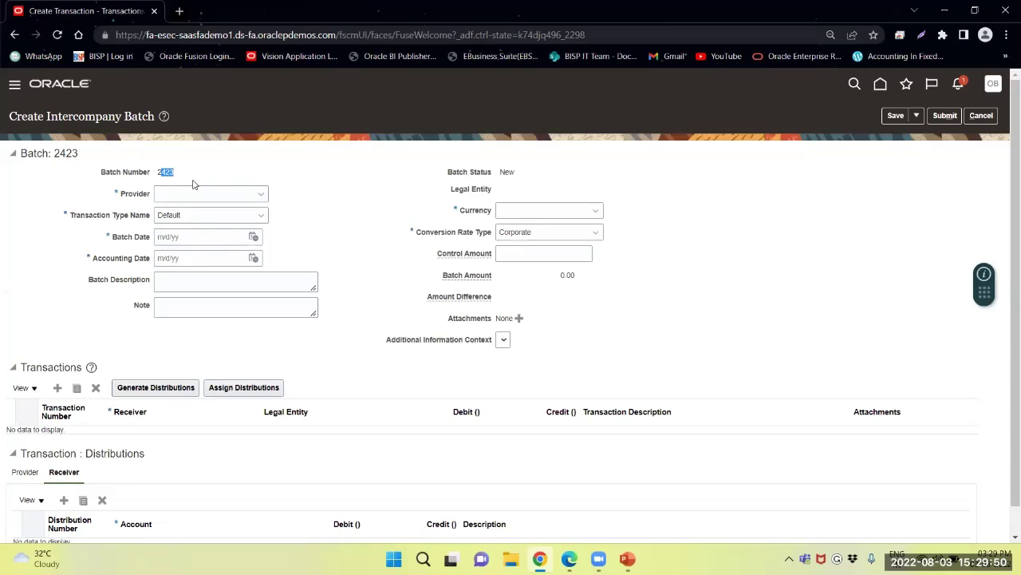
Step: Set the batch's provider to North UK I/C Org and its transaction type to I/C Shared Services
click(245, 196)
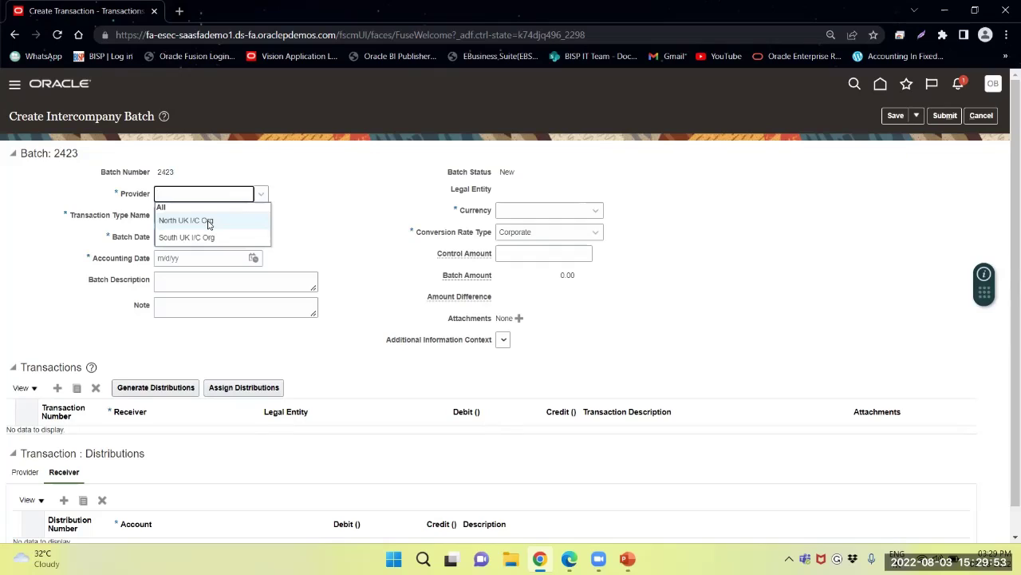
click(209, 221)
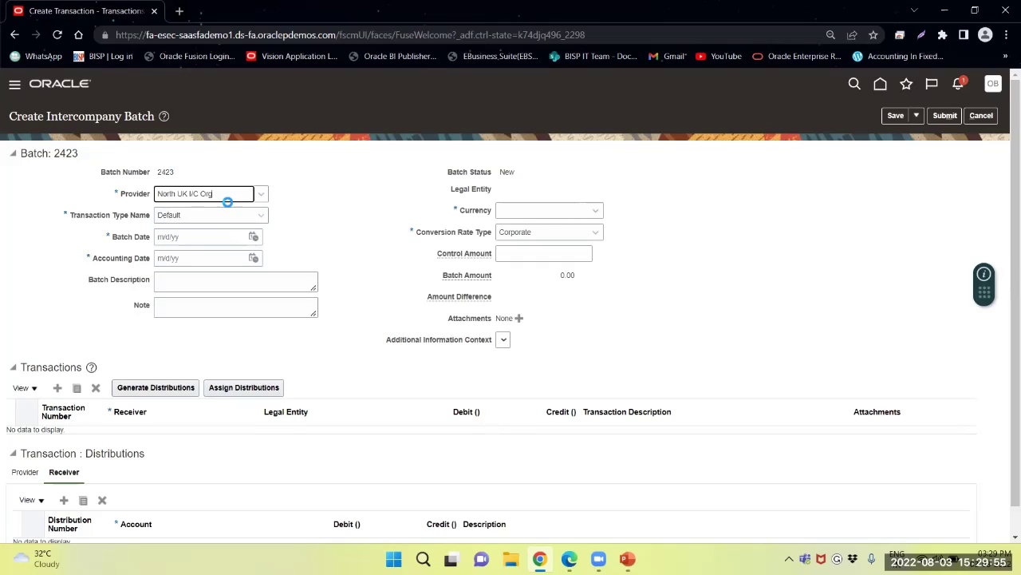
click(209, 216)
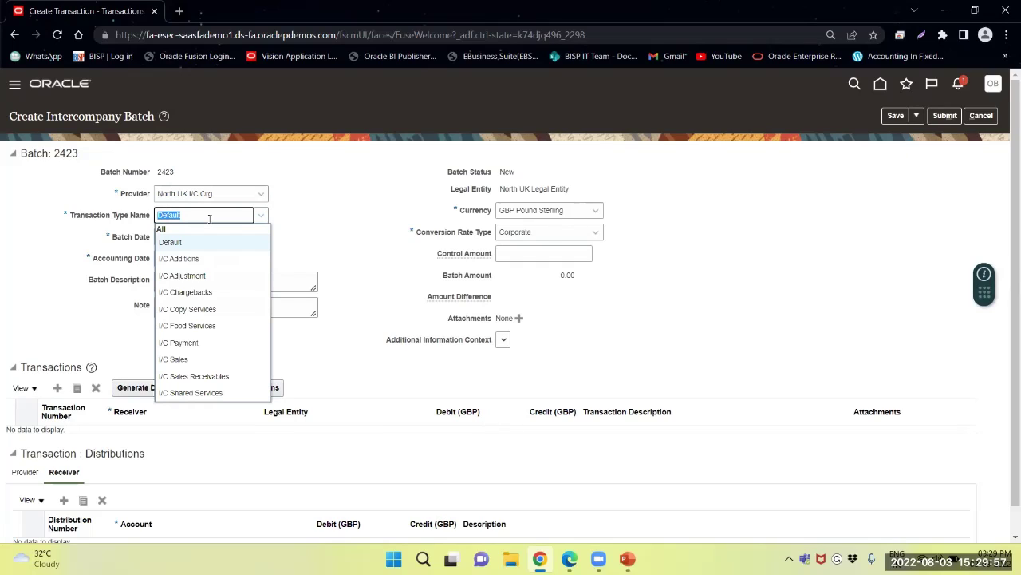
click(190, 392)
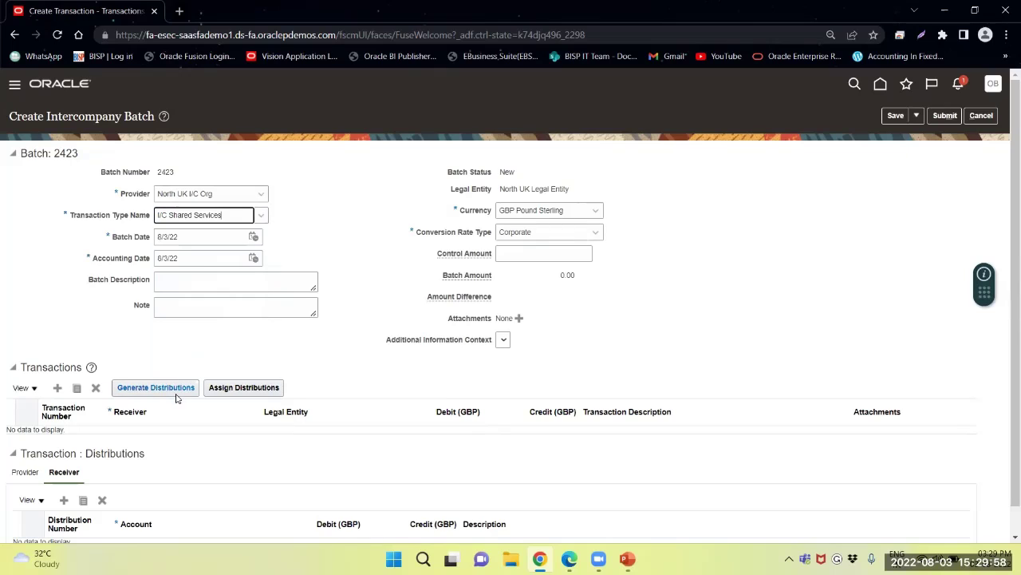
Step: Enter MARKETING EXPENSES as the batch description and copy the same text into the batch note
click(181, 276)
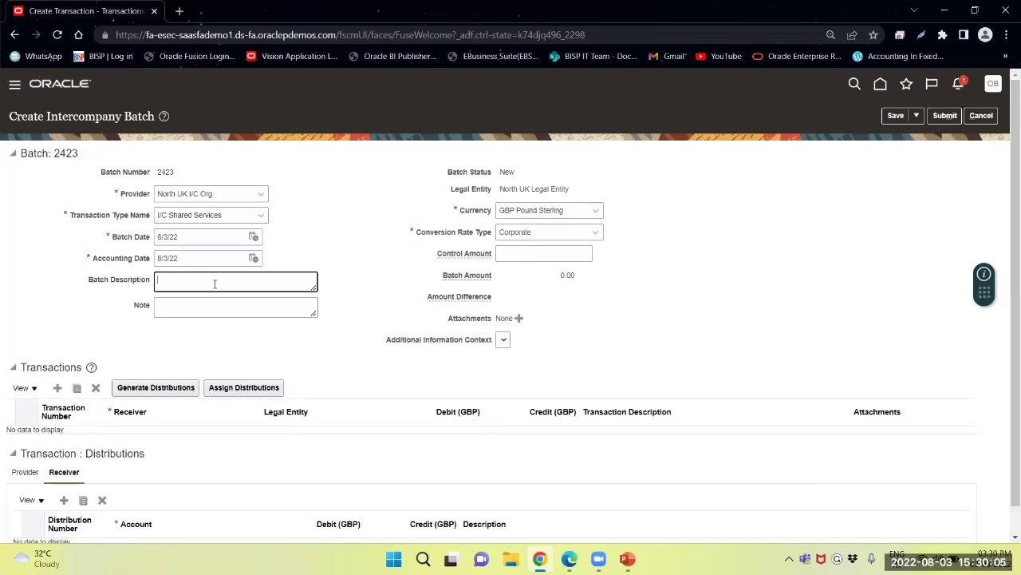
text(MARKETING)
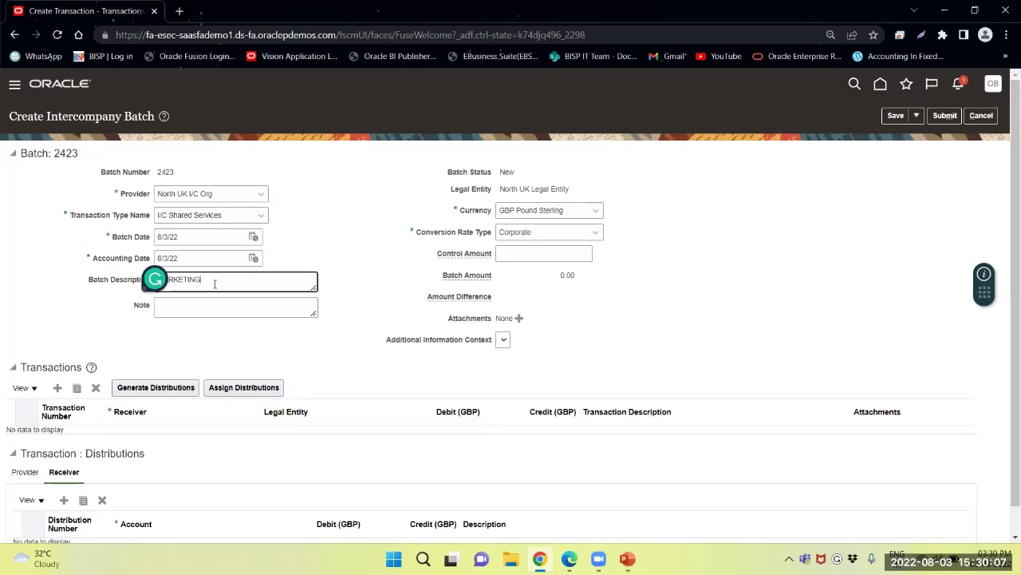
text( EXPENSES)
text(AD)
key(ctrl+shift+Left)
key(ctrl+shift+Left)
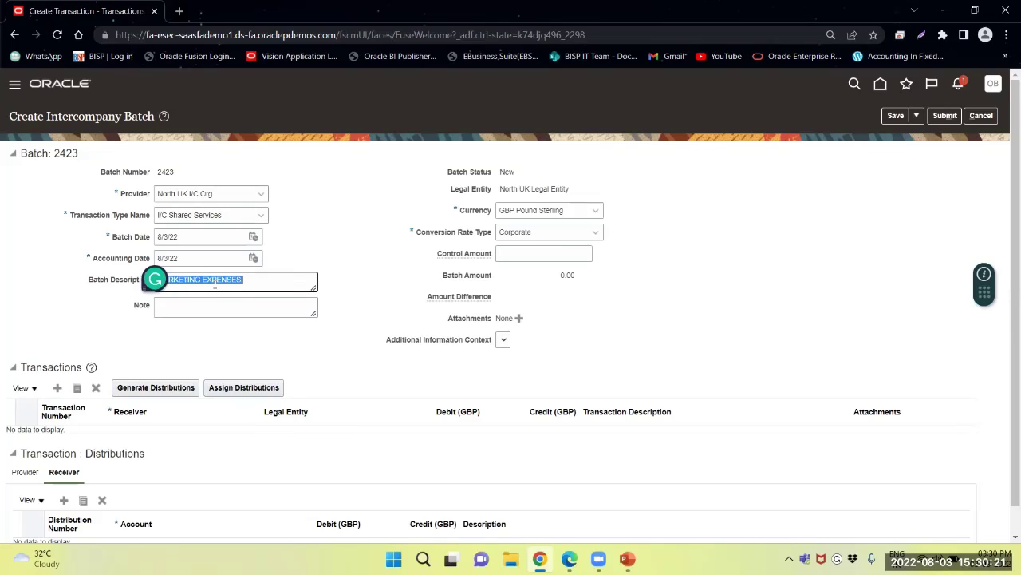
key(ctrl+c)
click(173, 311)
key(ctrl+v)
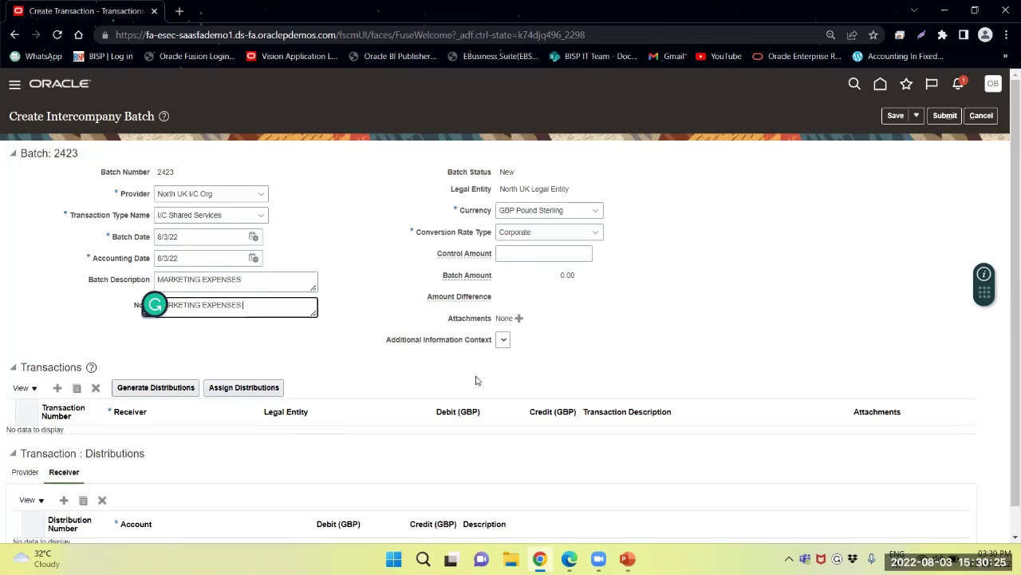
Step: Add a transaction line with receiver North I/C Org, a debit of 650 GBP and the description MARKETING EXPENSES
click(56, 389)
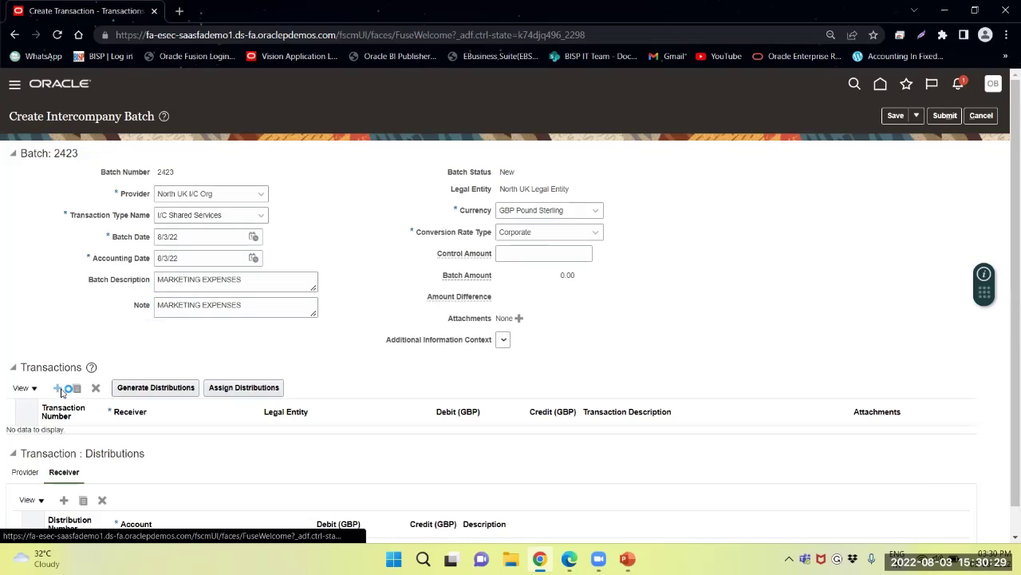
click(146, 436)
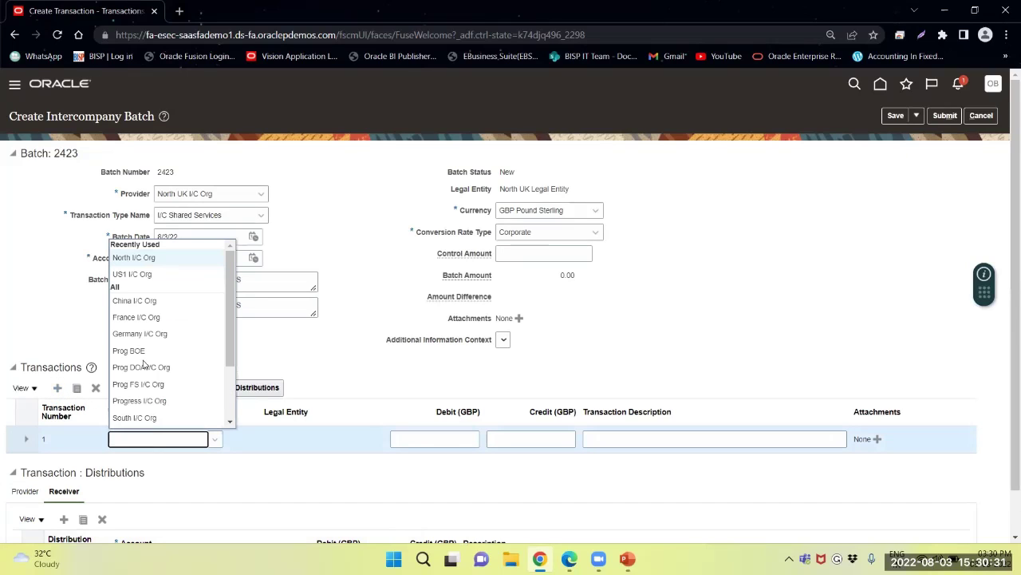
click(157, 259)
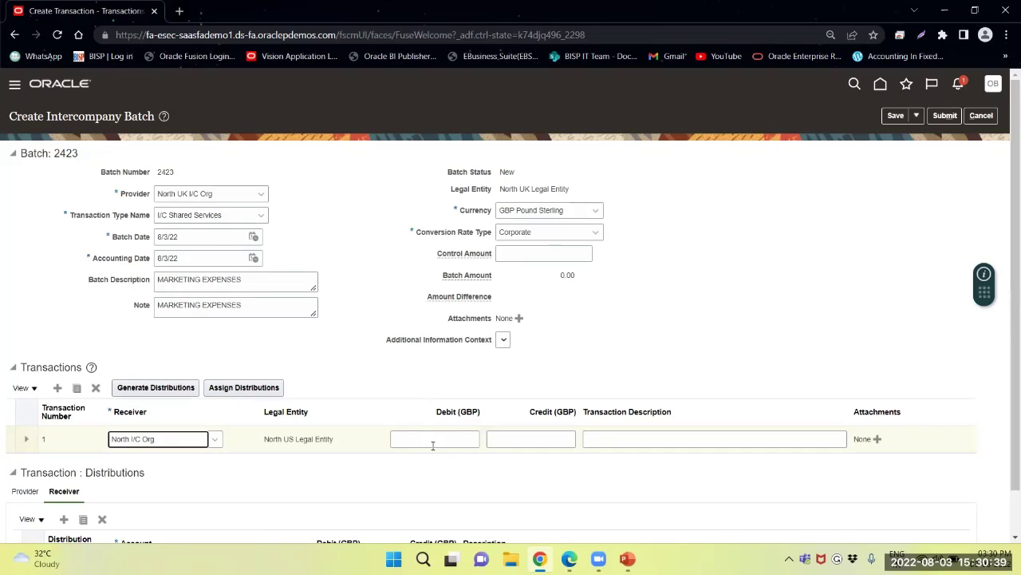
click(433, 439)
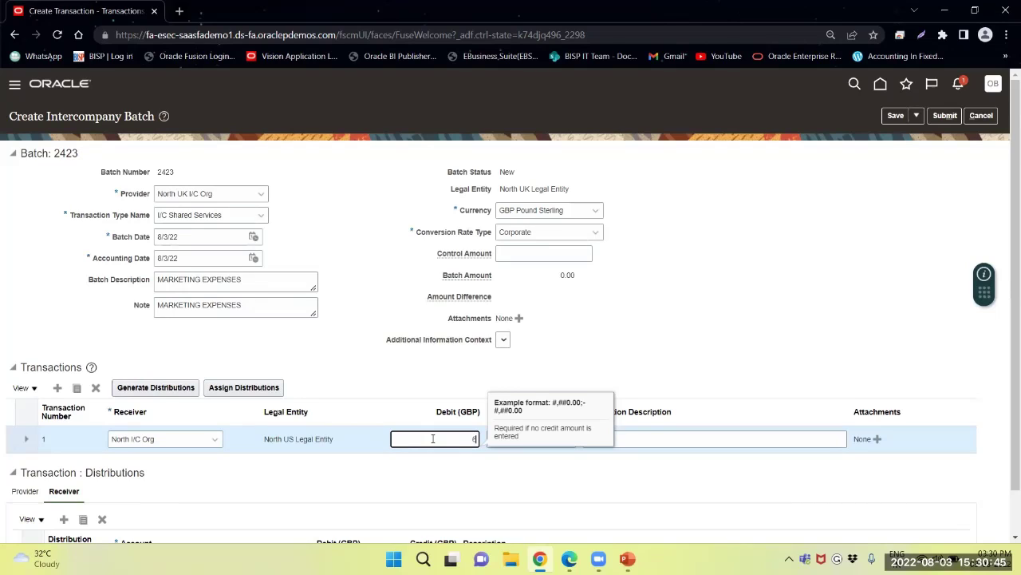
key(Tab)
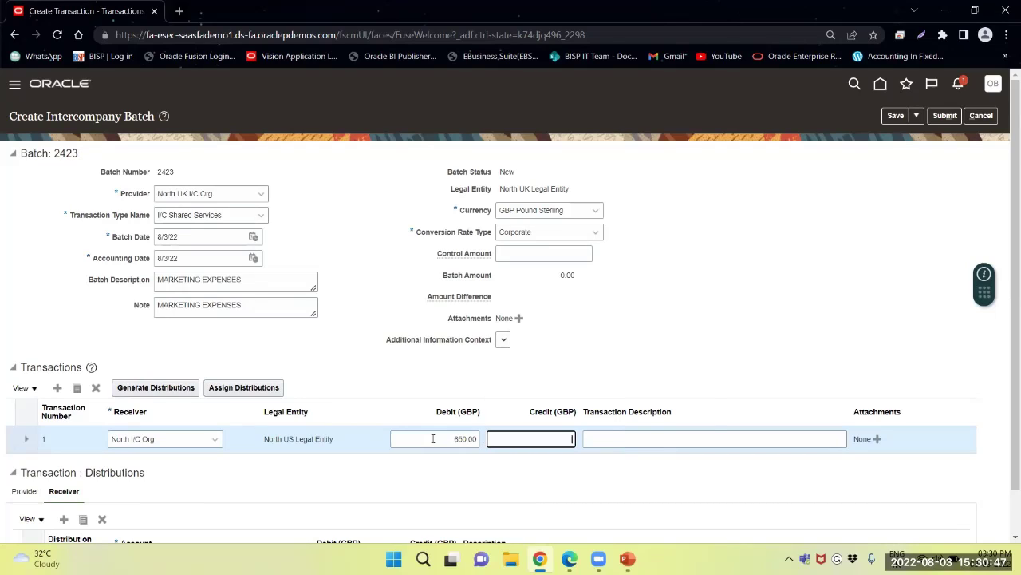
click(657, 439)
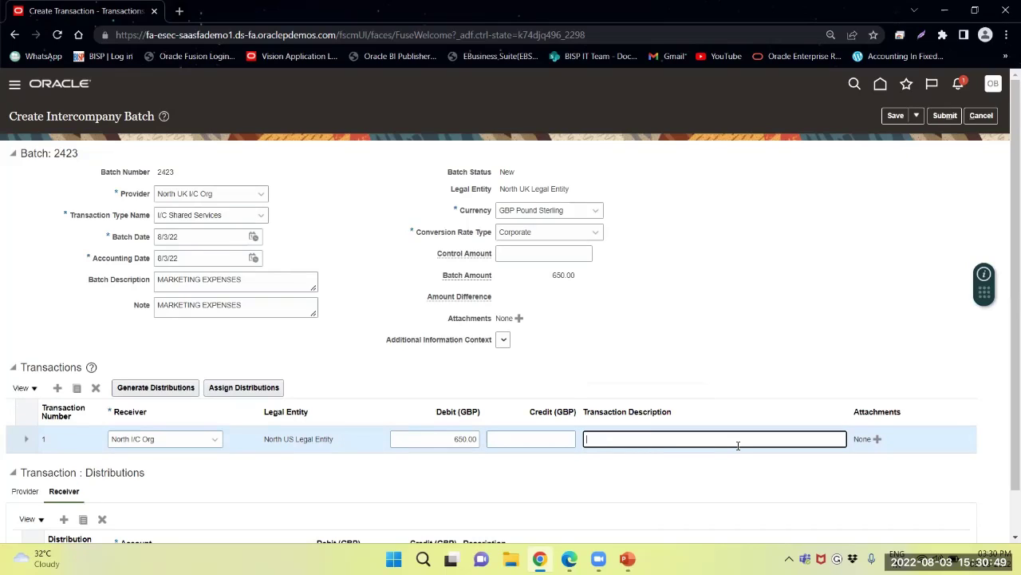
key(ctrl+v)
Step: Add a provider distribution line and set its account combination's company to 482 and line of business to 20
scroll(644, 436, down, 1)
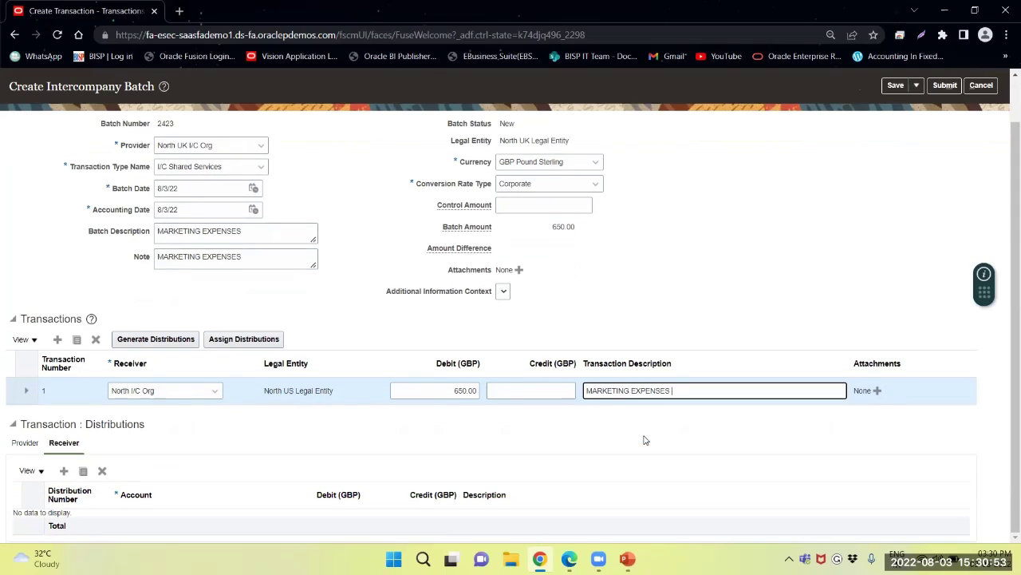
click(14, 444)
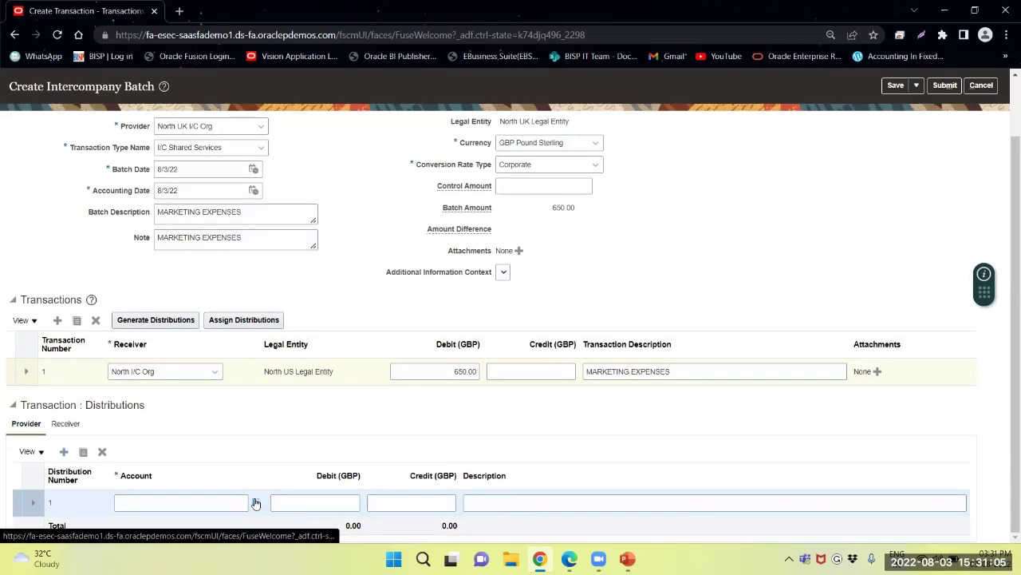
click(254, 499)
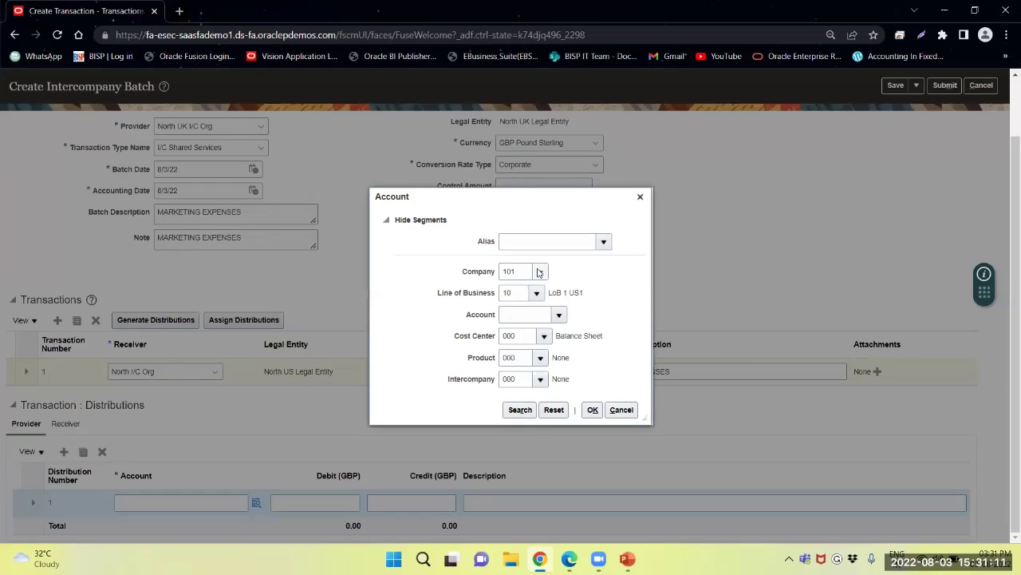
click(540, 271)
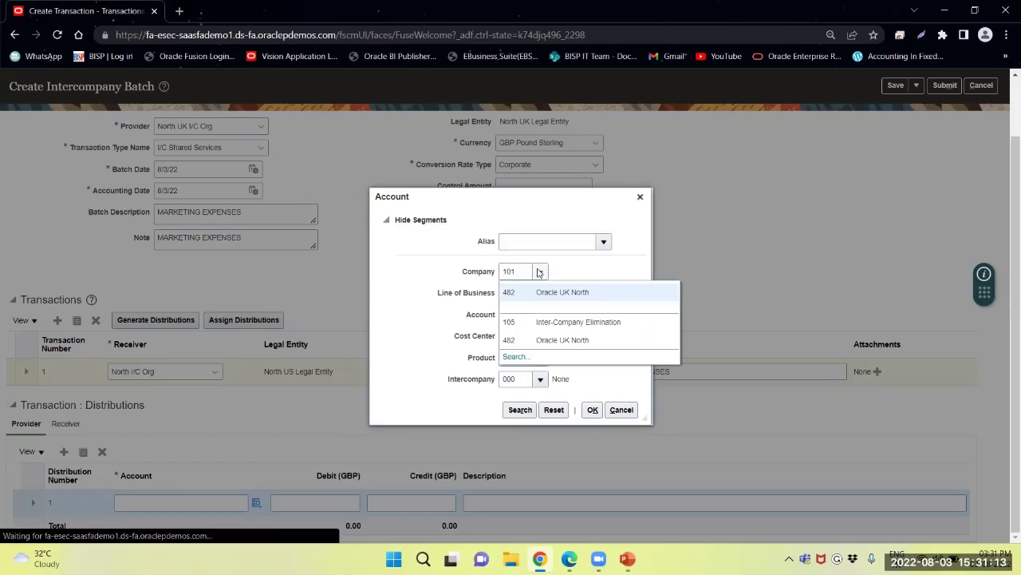
click(551, 292)
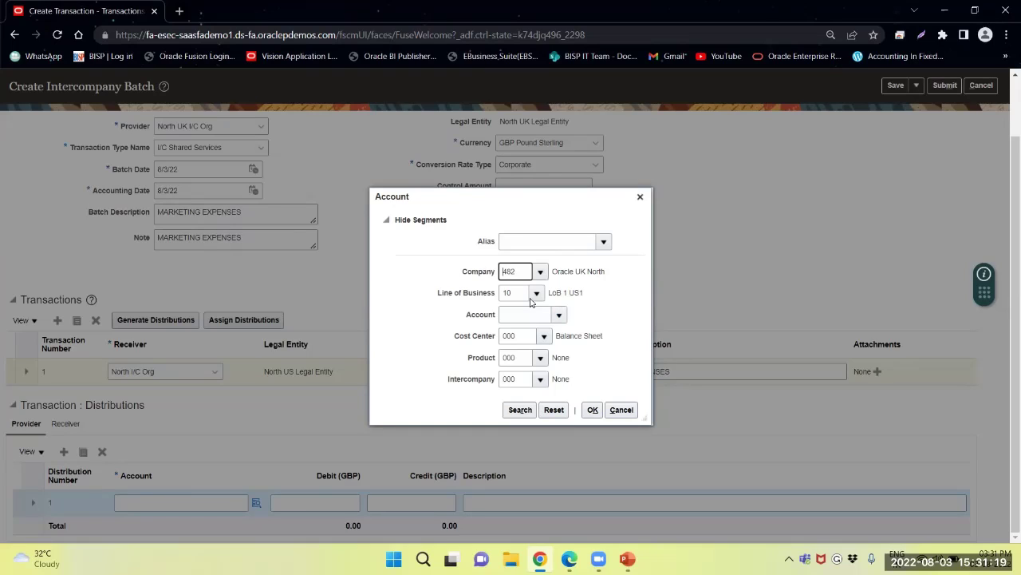
key(Tab)
text(20)
key(Tab)
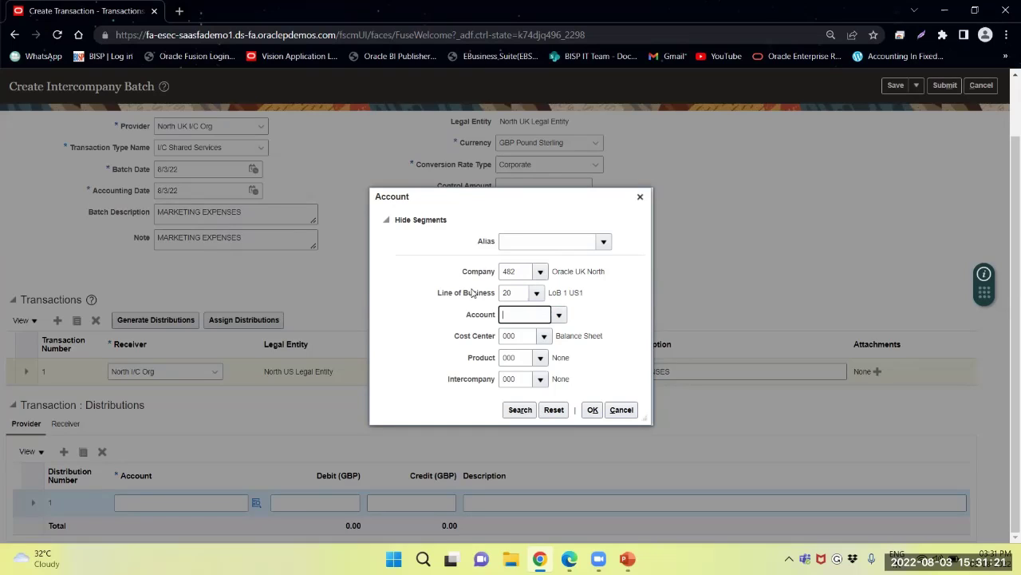
Step: Search for accounts matching any description %MARKETING, choose 65120 Other Studies excl Marketing, and apply the account combination to the provider distribution
click(561, 316)
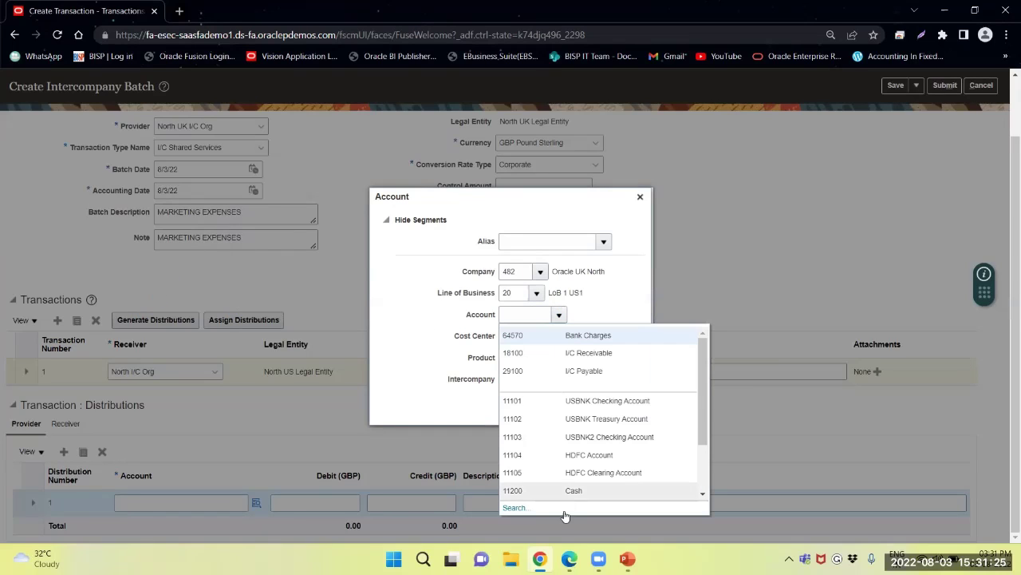
click(515, 508)
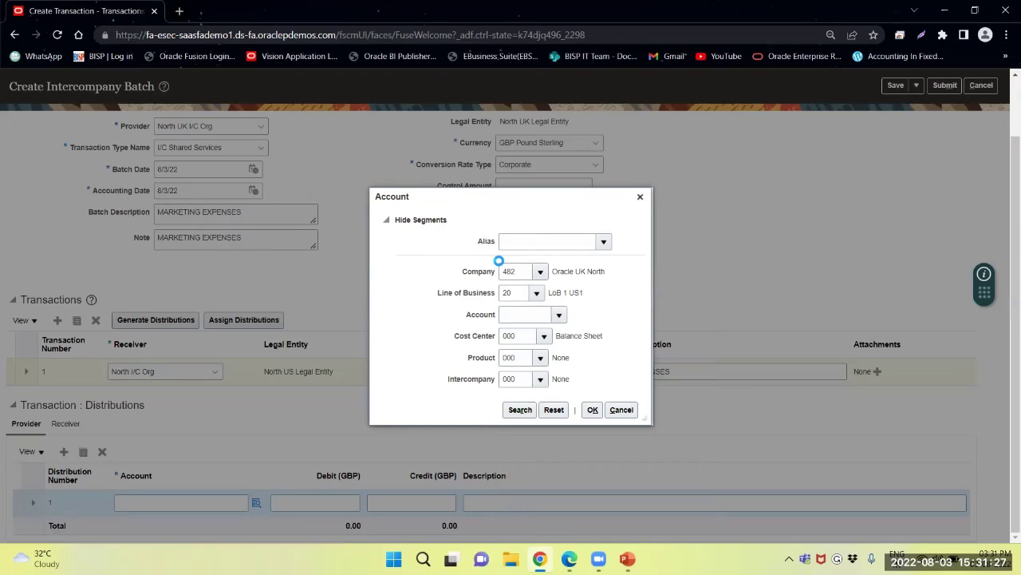
click(470, 260)
click(485, 306)
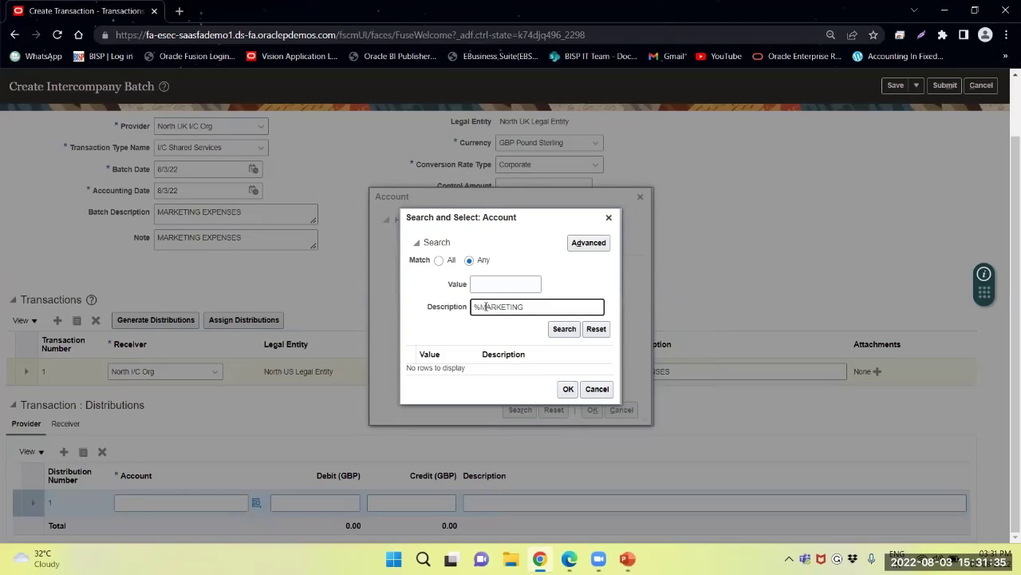
key(Return)
click(511, 359)
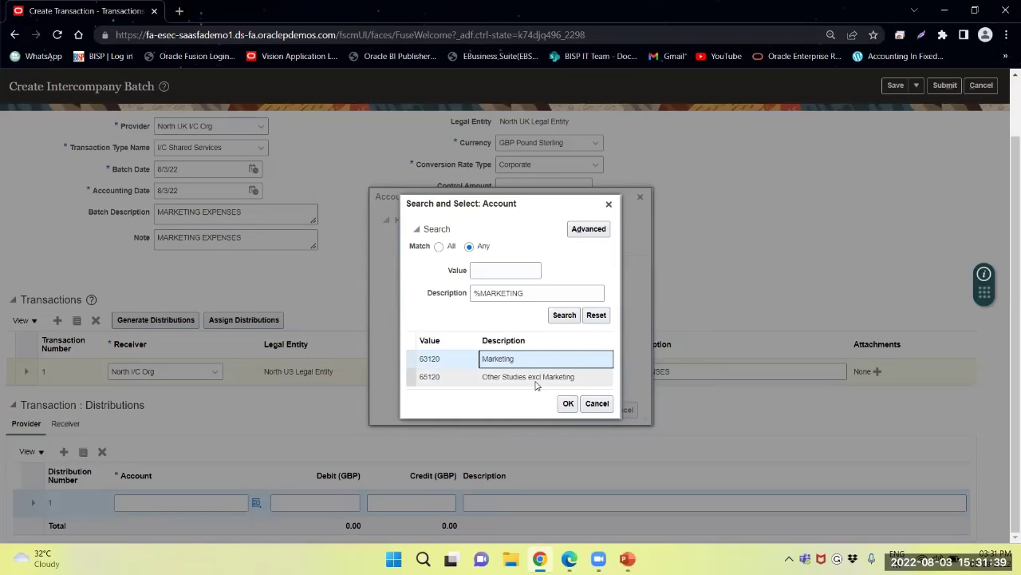
click(536, 378)
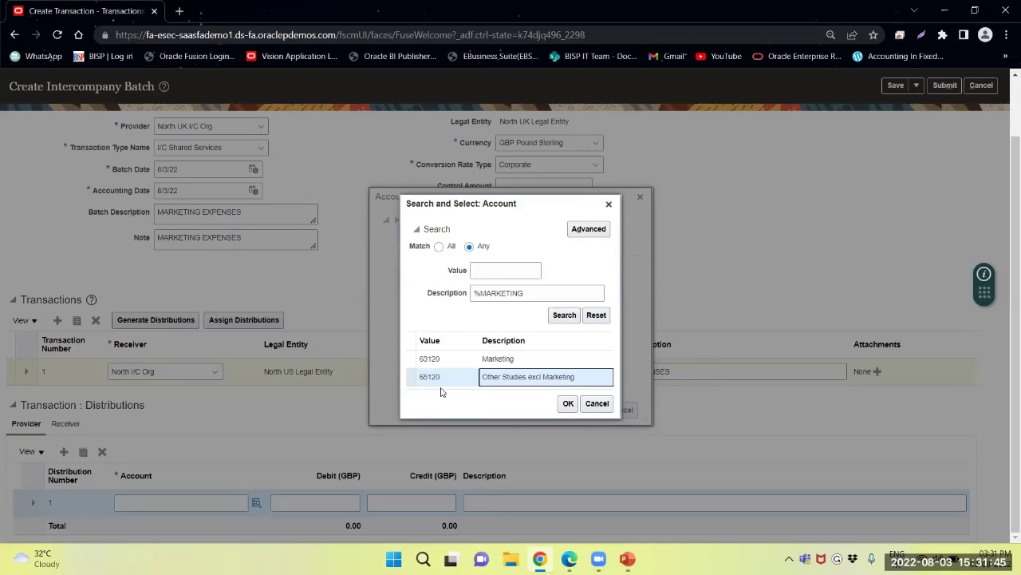
click(568, 405)
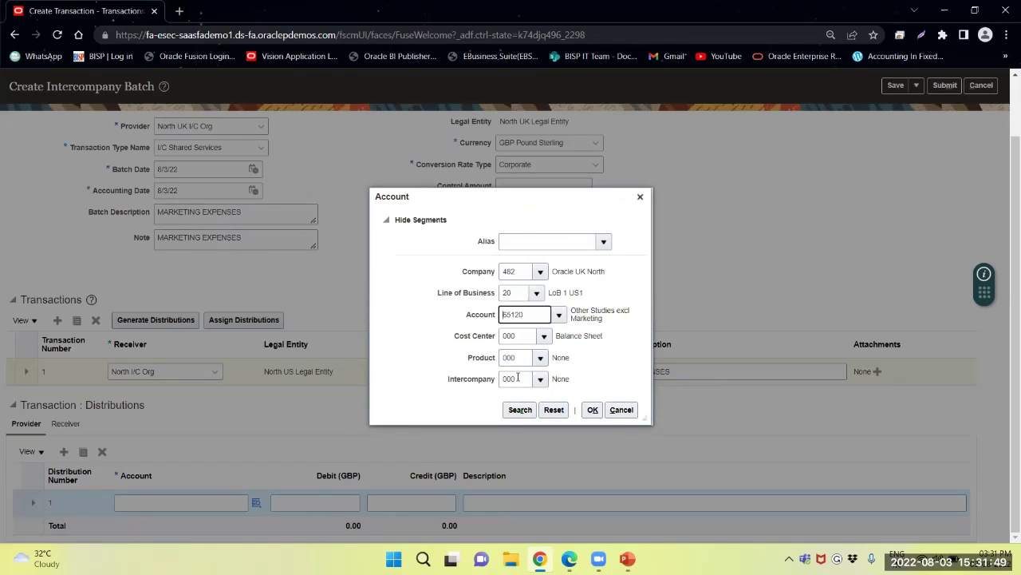
click(593, 409)
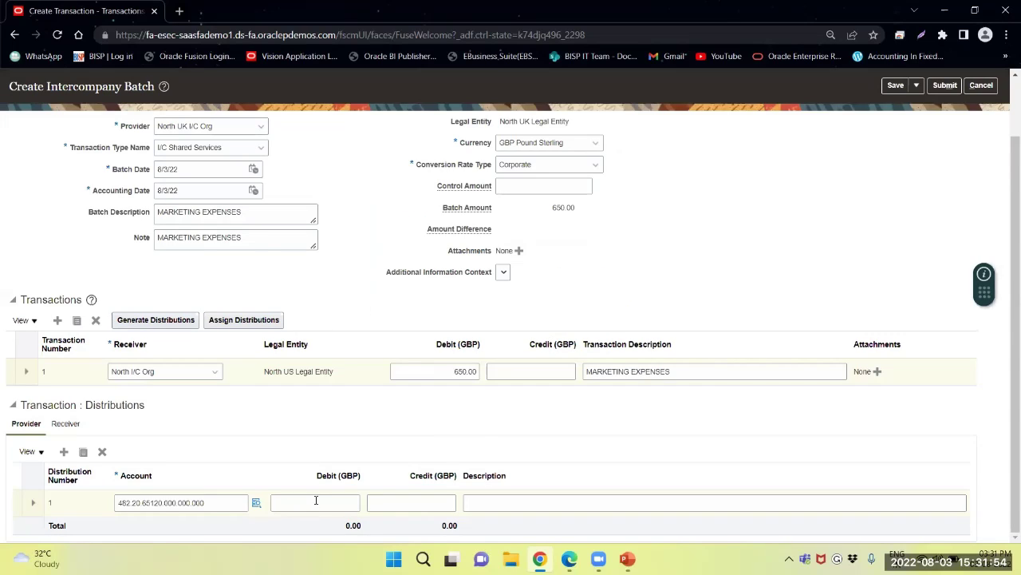
Step: Give the provider distribution line a credit of 650 GBP and the description MARKETING EXPENSES RECEIVABLE
click(316, 499)
click(444, 505)
text(650)
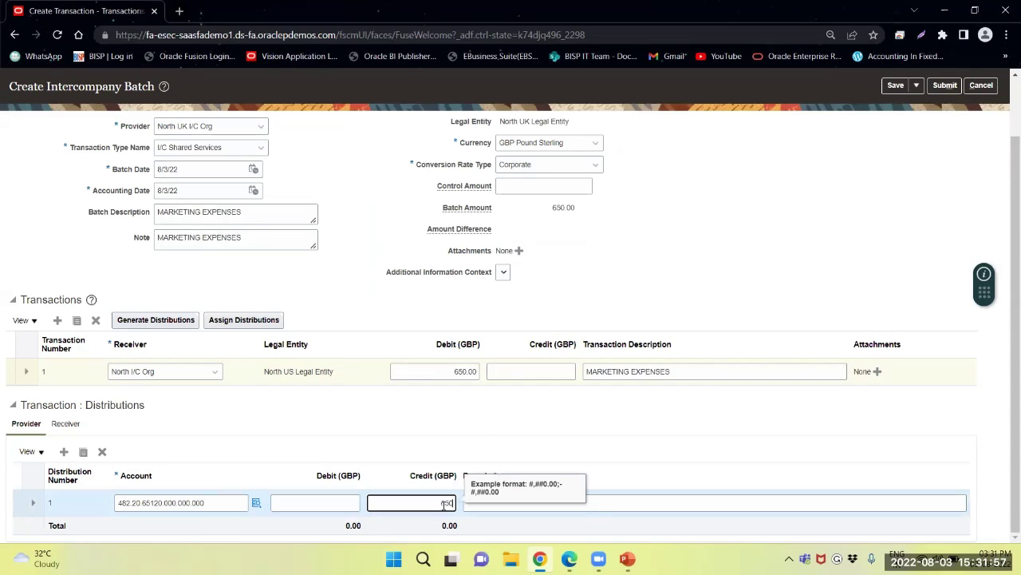
click(611, 500)
text(MARKETING EXPENSES)
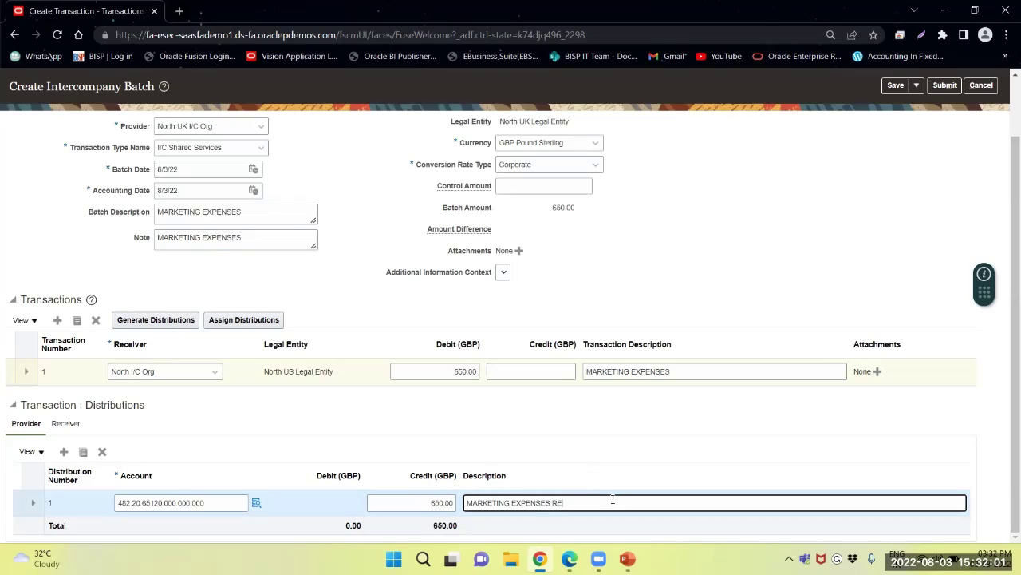
text(RECEIVABLE)
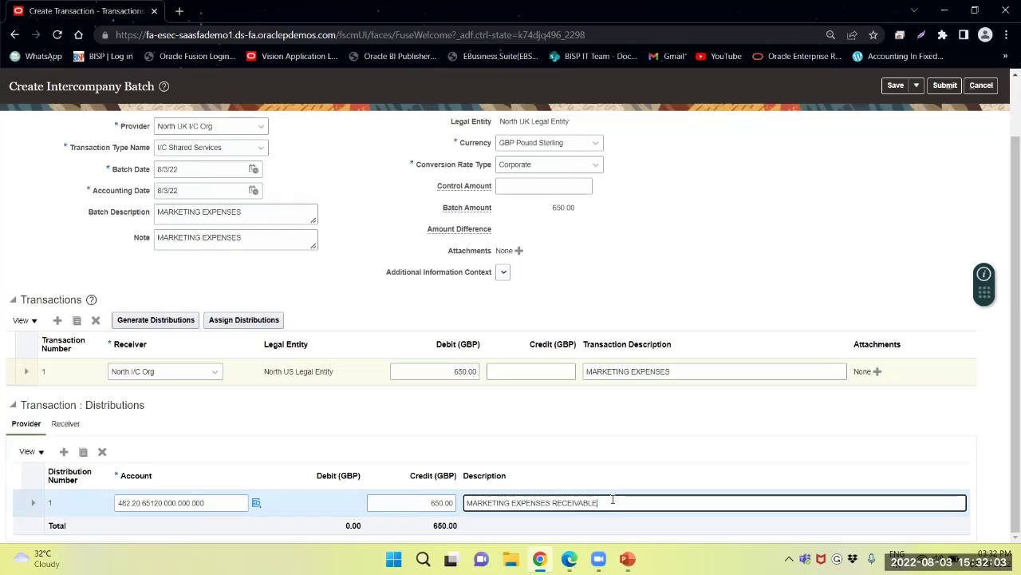
Step: Add a receiver distribution line and set its account combination's company to 481 and line of business to 20
click(66, 424)
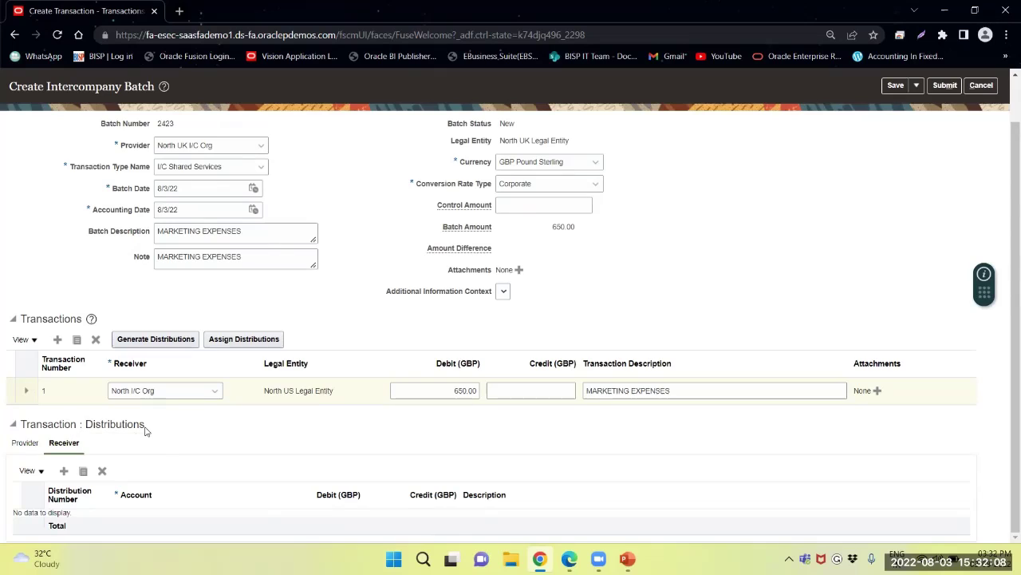
click(65, 471)
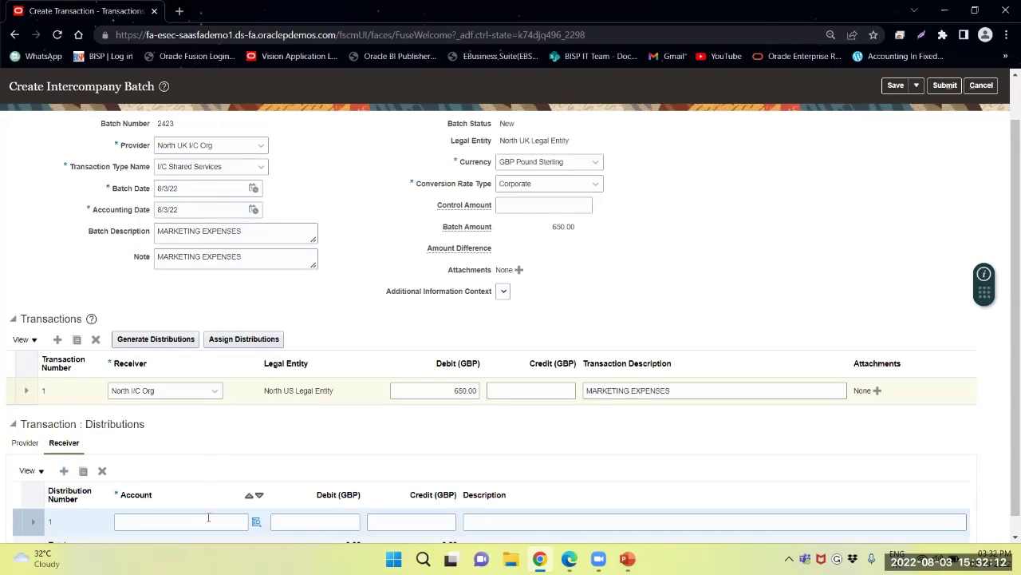
click(257, 522)
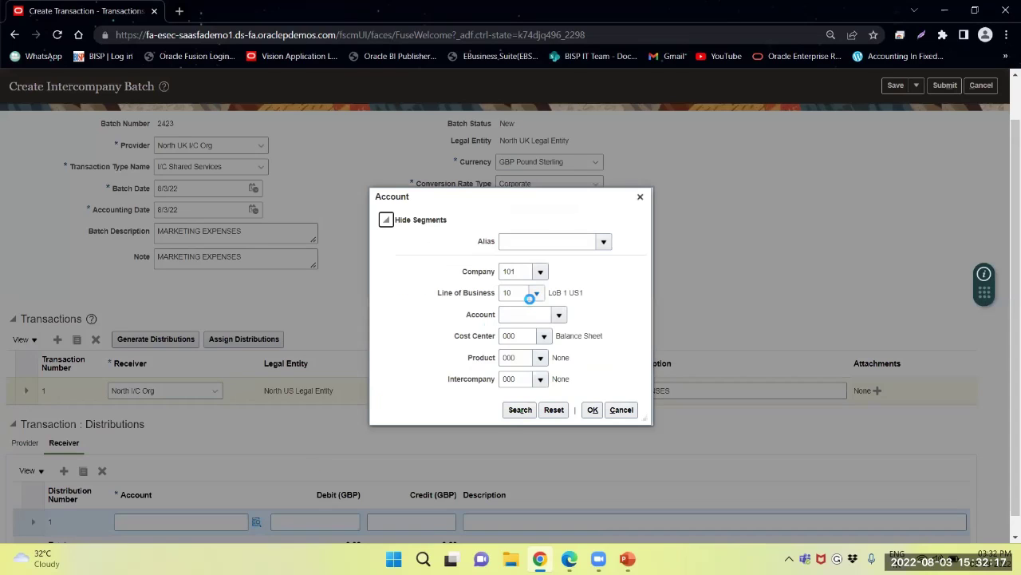
click(540, 272)
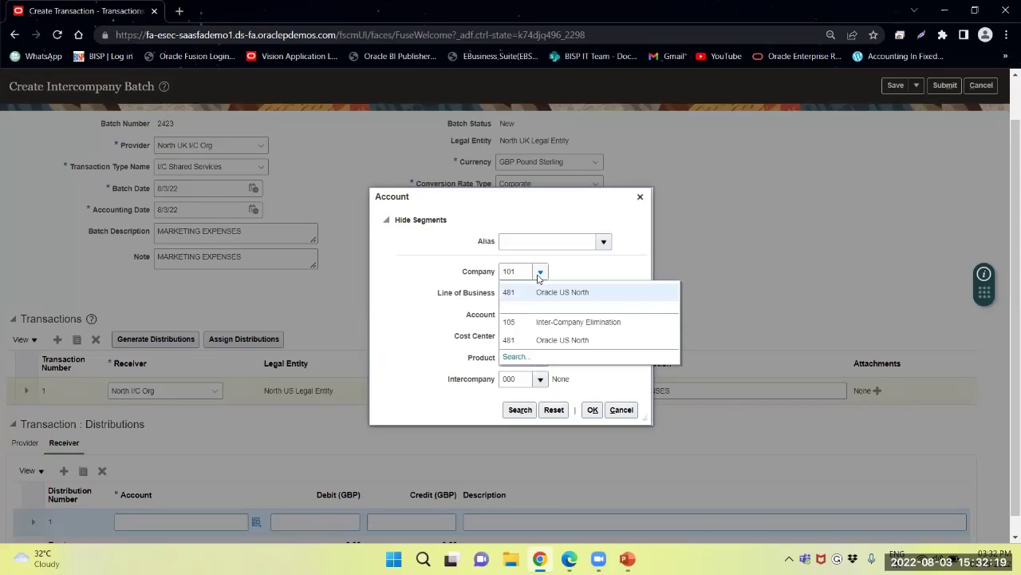
click(536, 340)
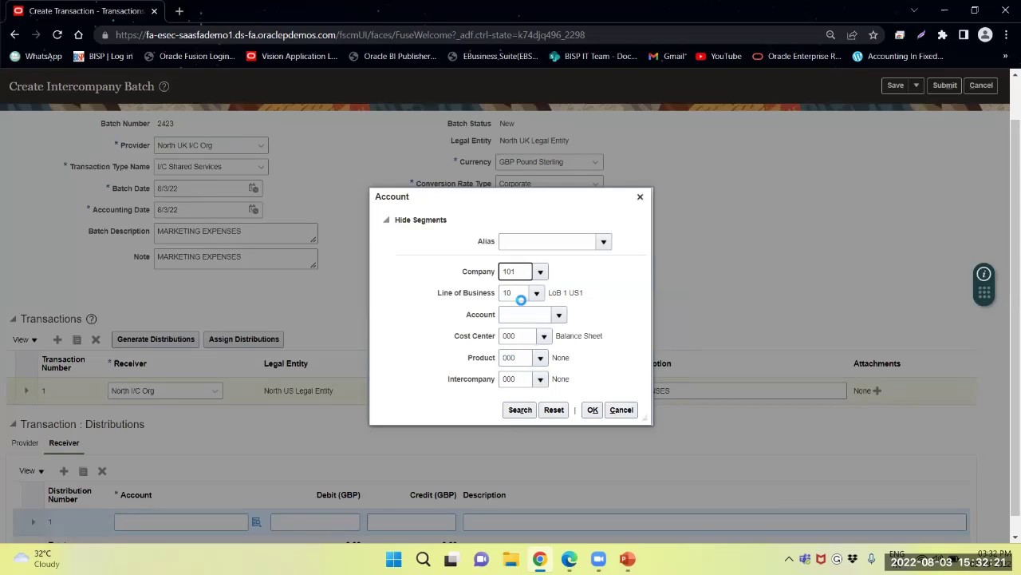
key(Tab)
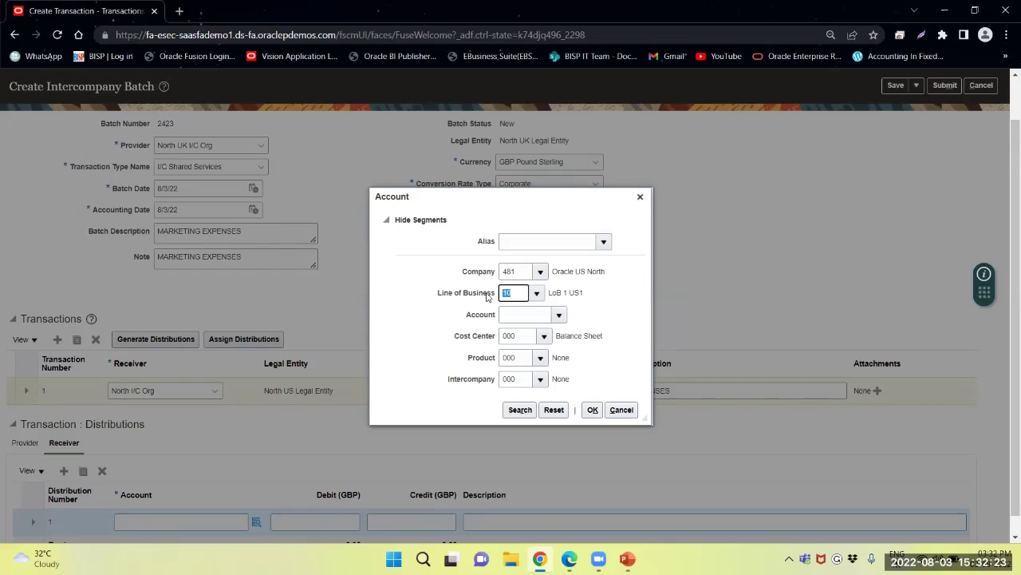
key(Tab)
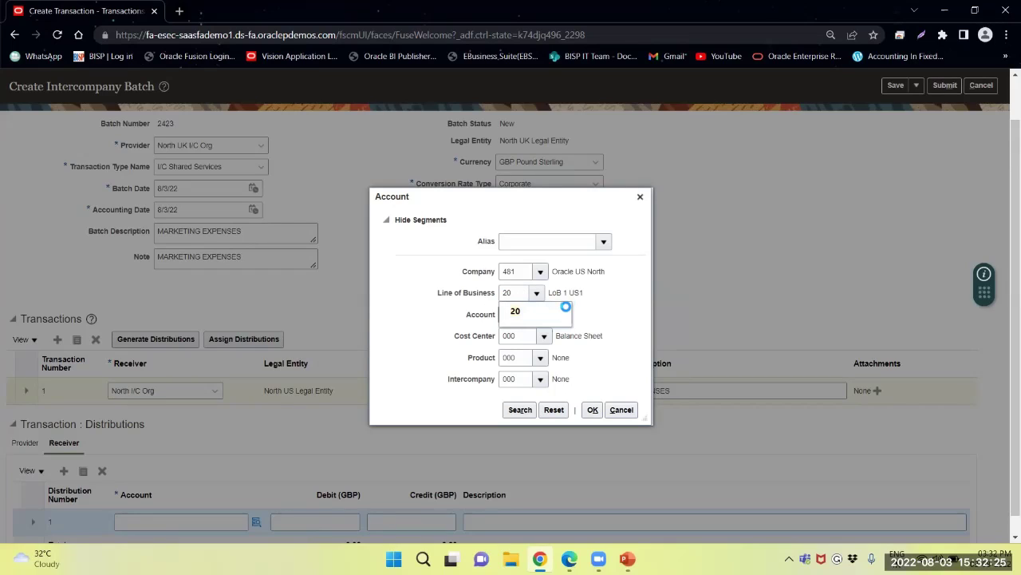
Step: Choose account 65120 Other Studies excl Marketing and apply the account combination to the receiver distribution
click(559, 316)
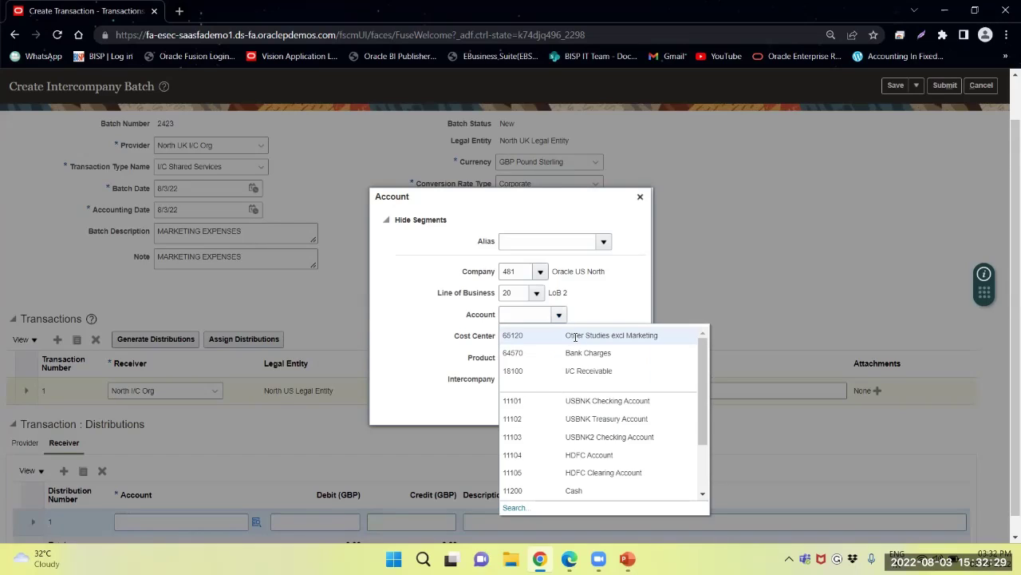
click(575, 336)
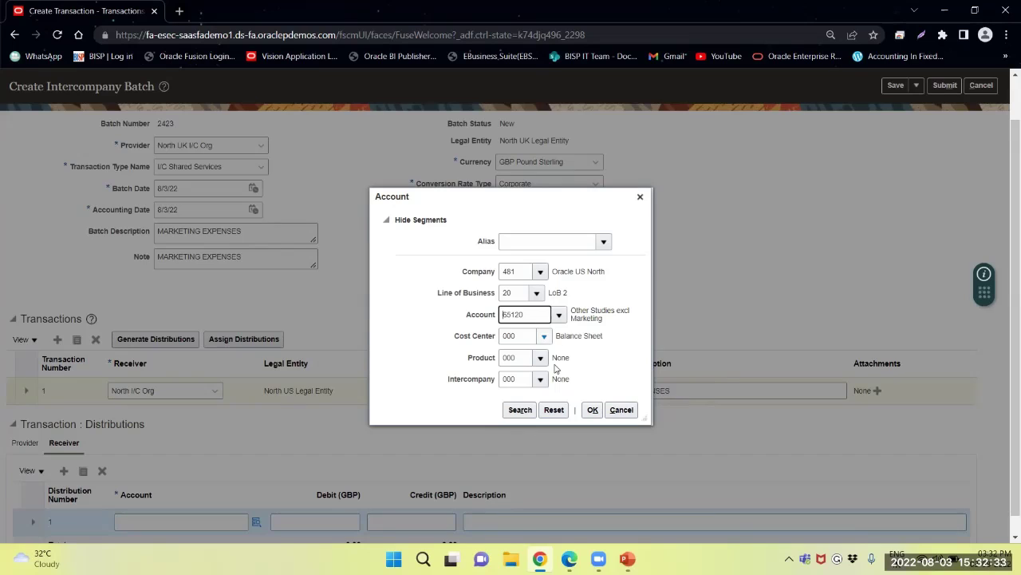
click(594, 413)
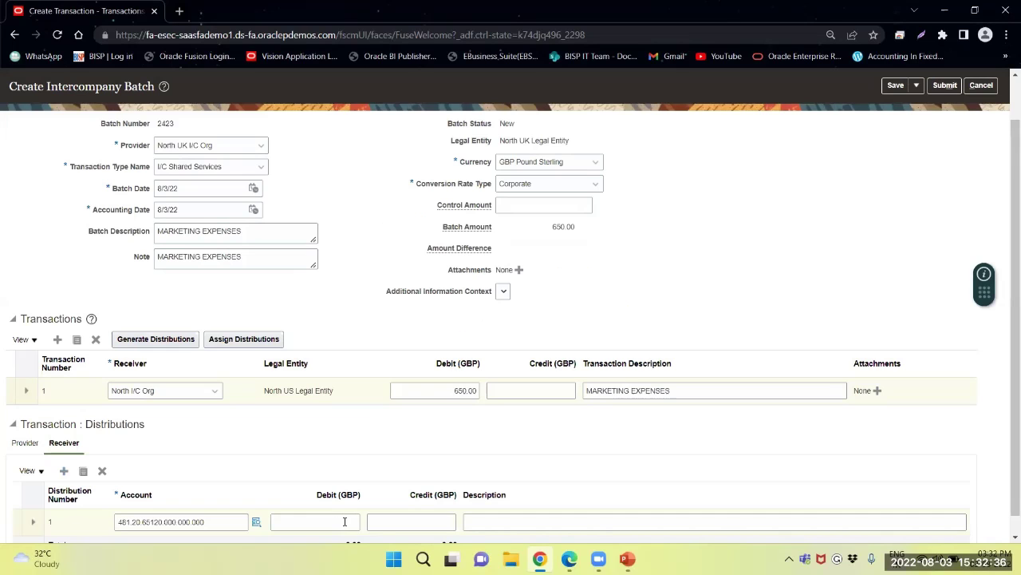
Step: Give the receiver distribution line a debit of 650 GBP and the description MARKETING EXPENSES PAYABLE
click(345, 521)
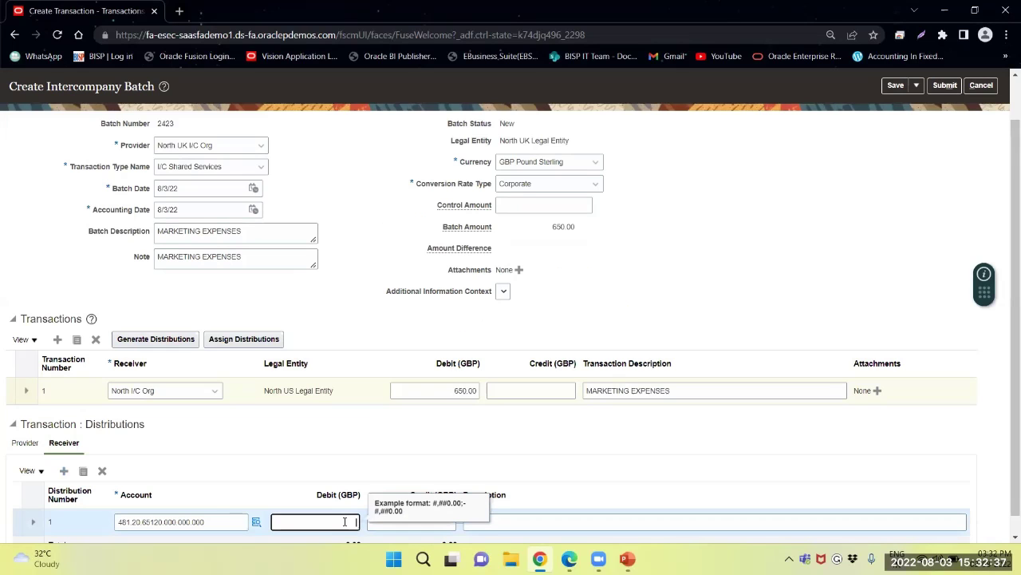
text(650)
key(Tab)
key(Tab)
text(MARKETING EXPENSES)
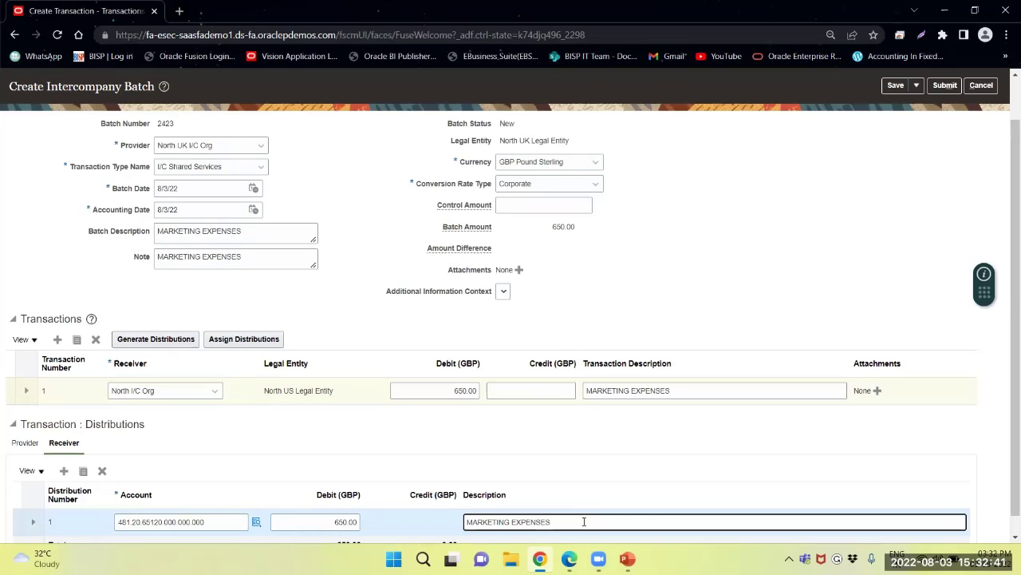
text(PAYABLE)
drag(584, 522, 465, 521)
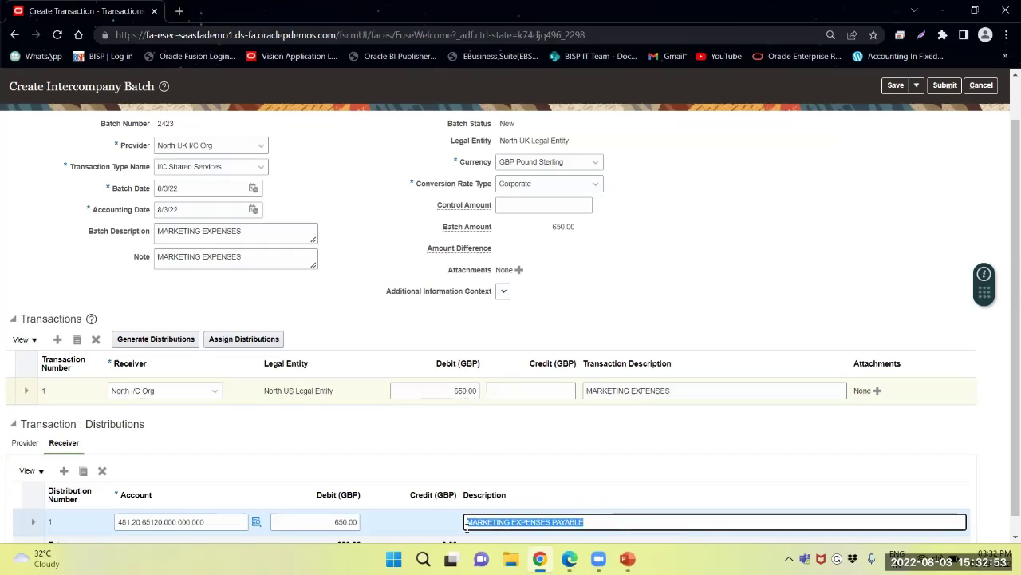
Step: Set the batch's control amount to 650 and copy the batch number
scroll(479, 458, down, 1)
scroll(471, 458, up, 2)
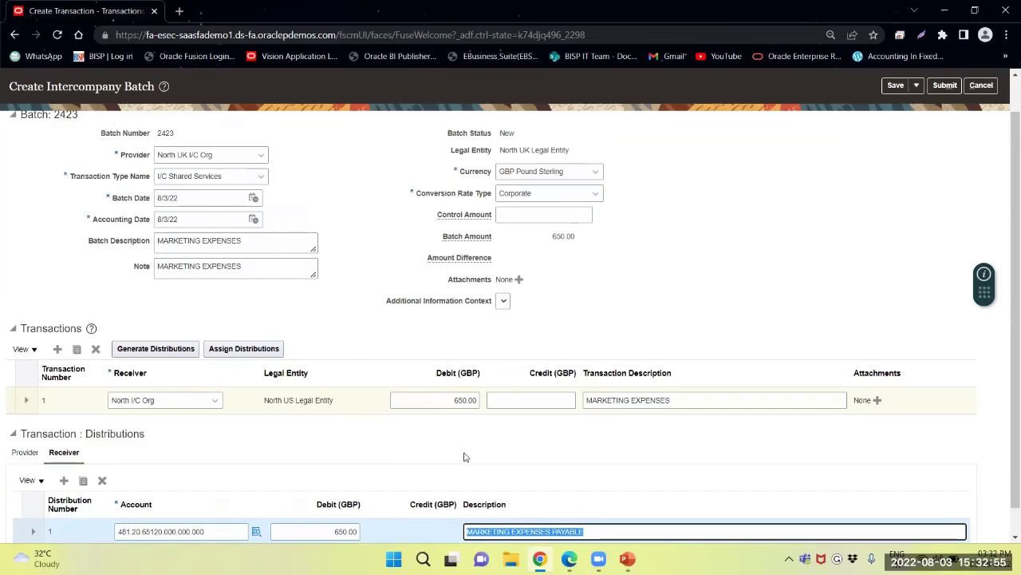
click(547, 251)
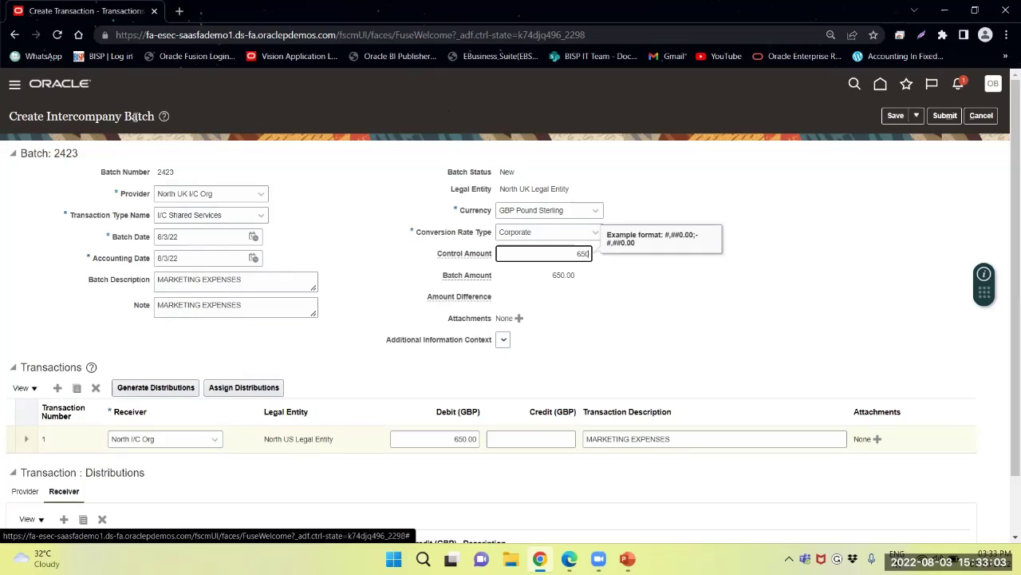
drag(183, 171, 149, 175)
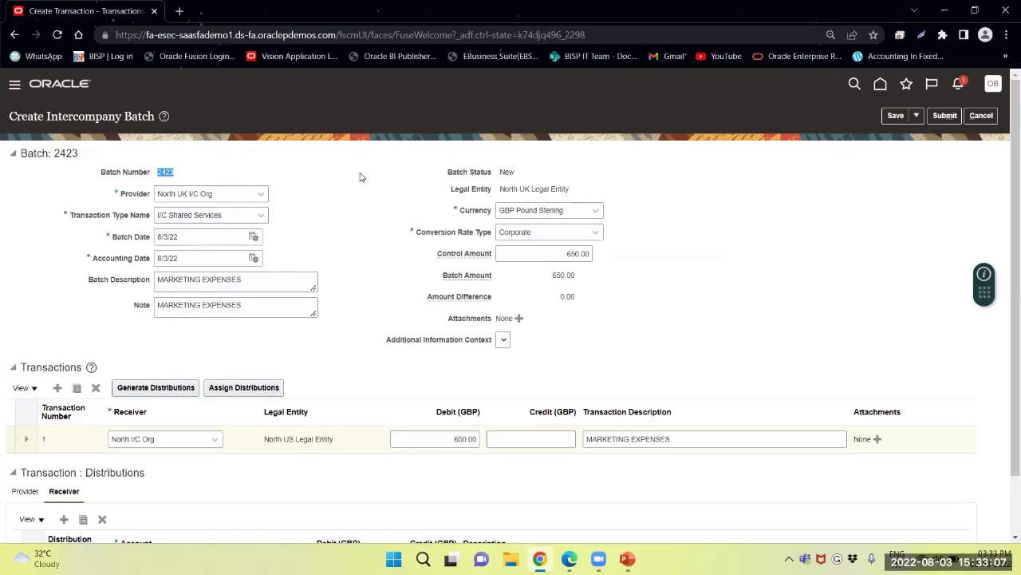
Step: Save the intercompany batch and submit it, acknowledging both messages
click(896, 117)
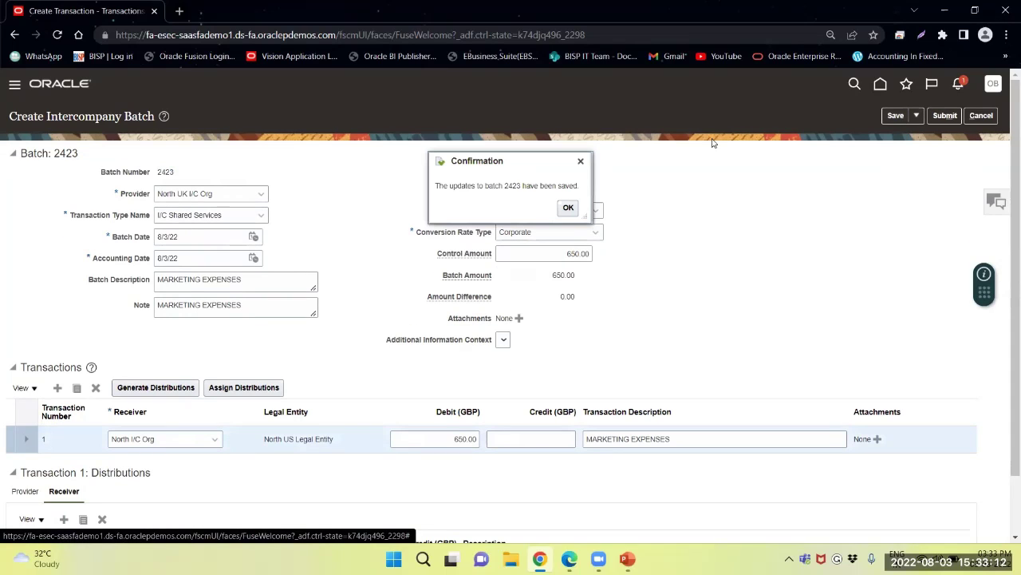
click(569, 208)
click(950, 117)
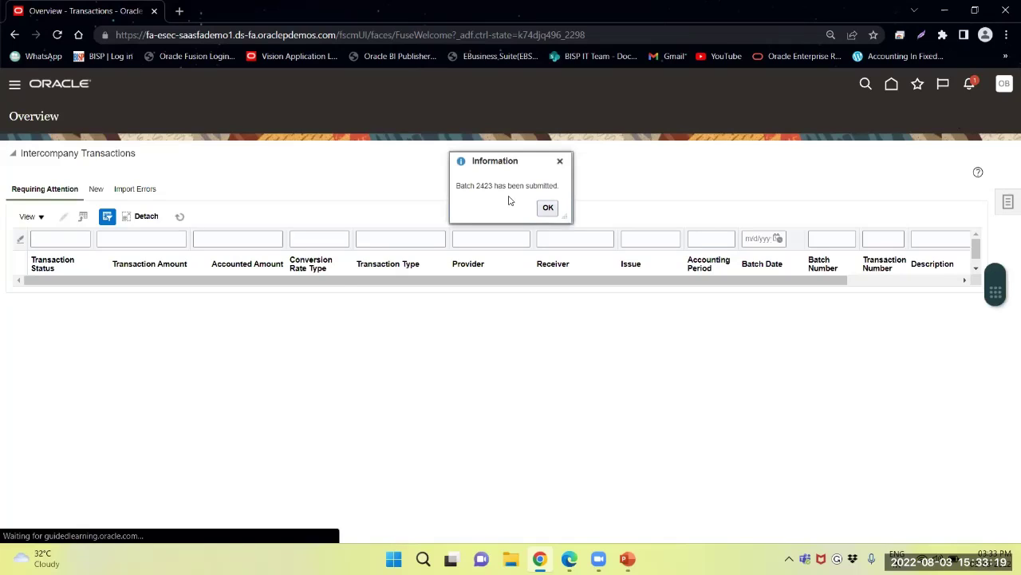
click(548, 207)
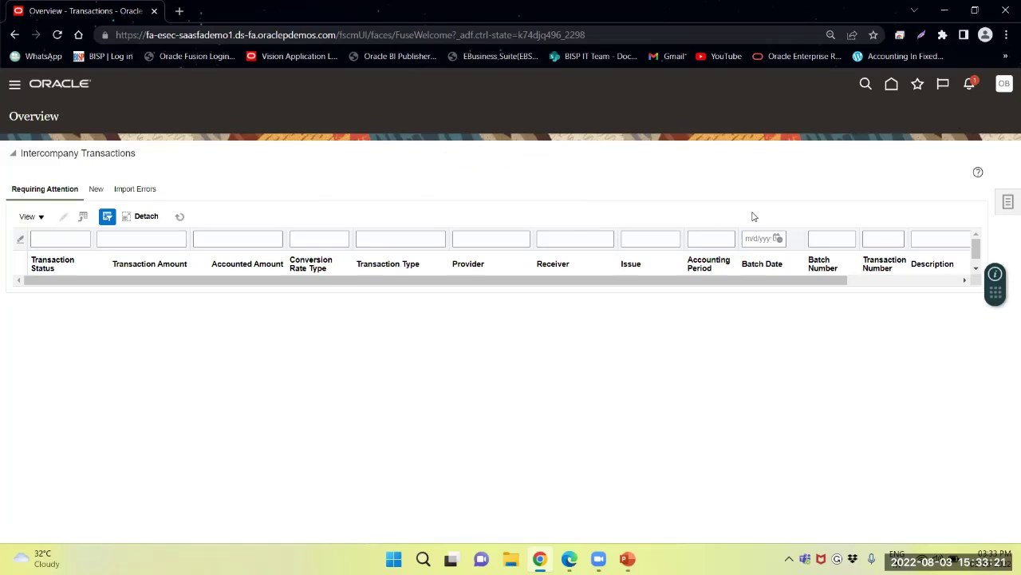
Step: Open Manage Intercompany Outbound Transactions and search for batch number 2423
click(1008, 203)
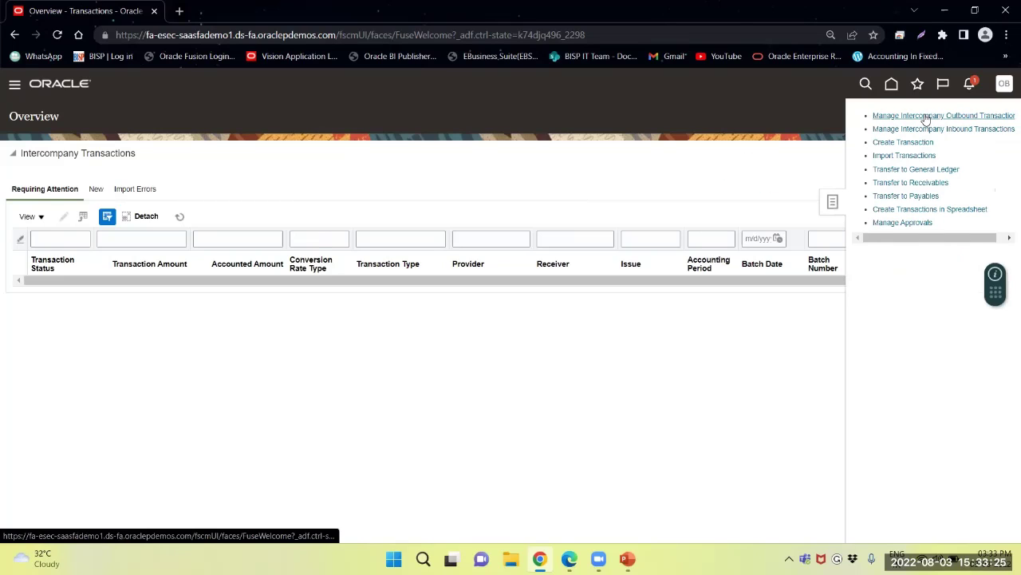
click(925, 115)
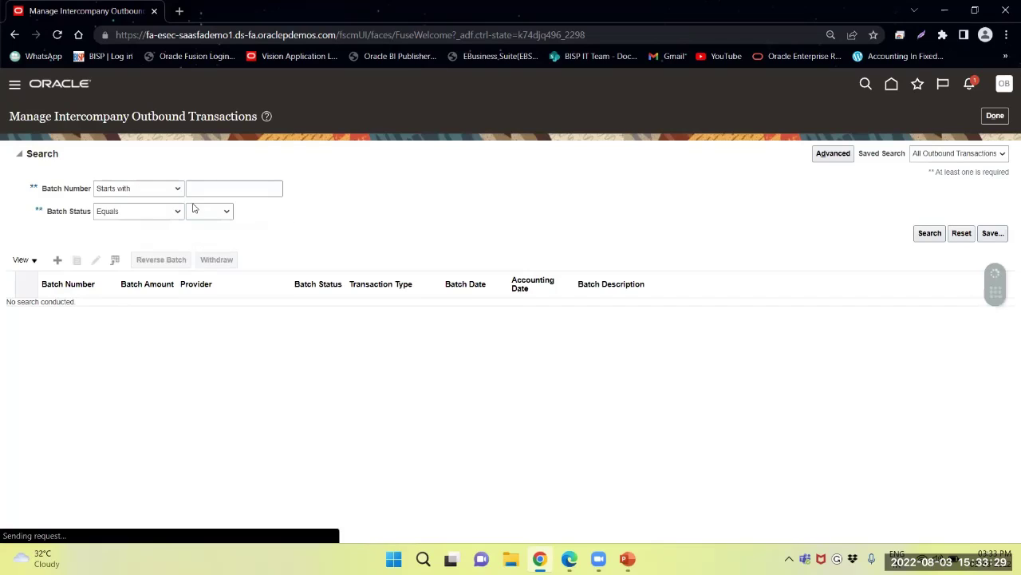
click(210, 194)
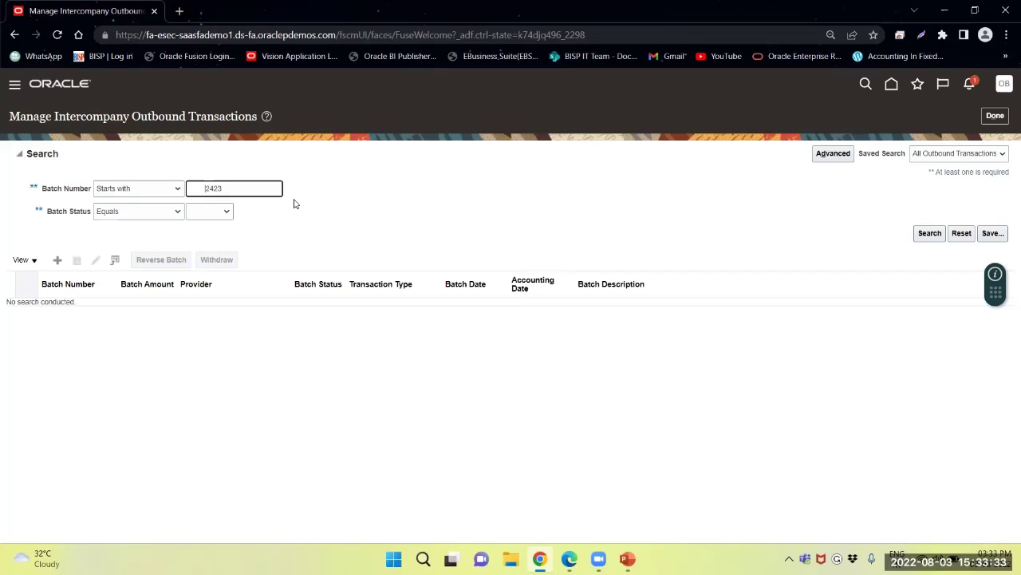
key(Delete)
key(Delete)
key(Delete)
key(Delete)
key(Delete)
key(ctrl+a)
click(926, 237)
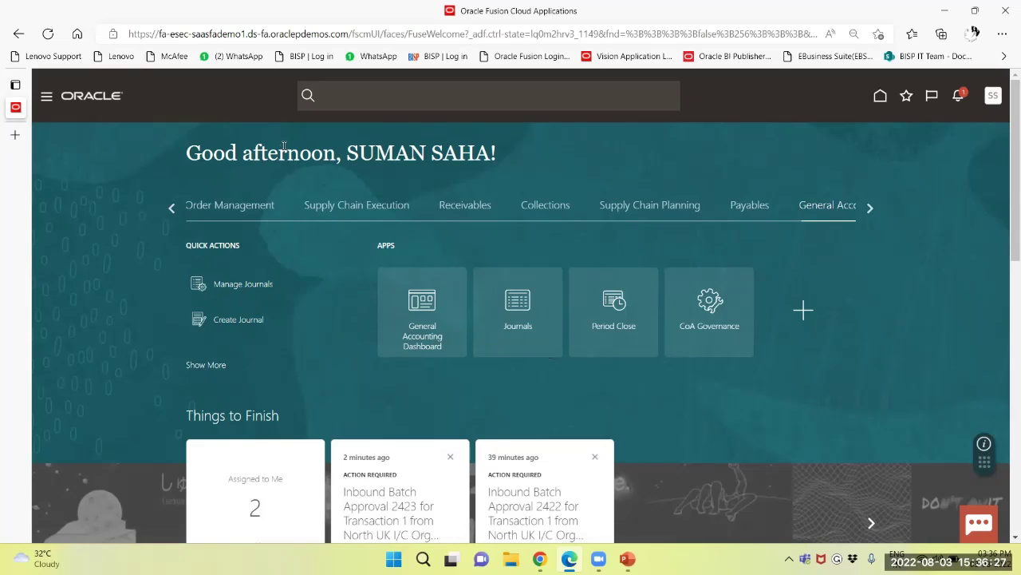
Step: In the receiver's session in Edge, check the General Accounting Dashboard's data access set and open Manage Approvals for intercompany transactions
click(418, 337)
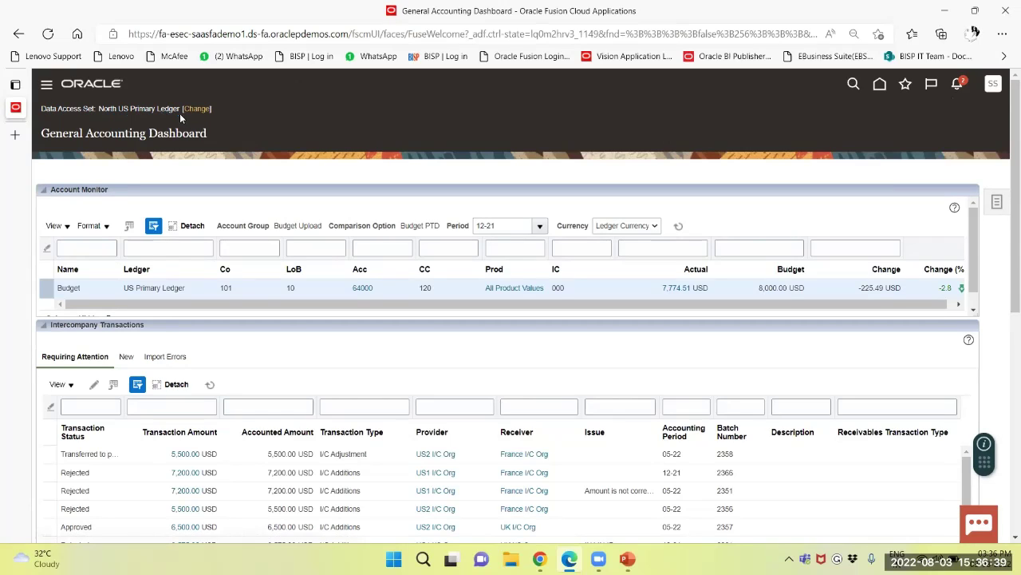
click(880, 84)
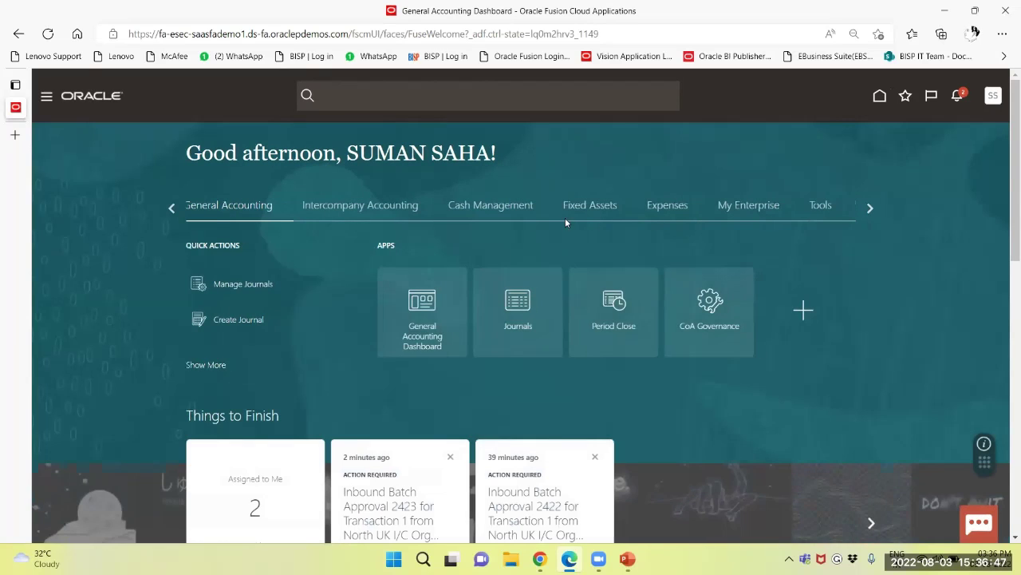
click(379, 209)
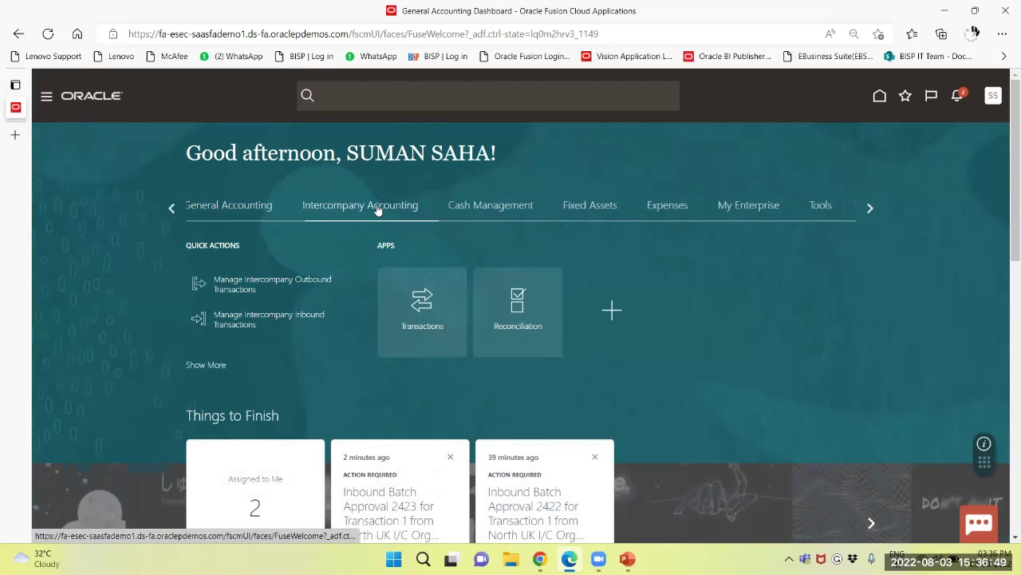
click(421, 333)
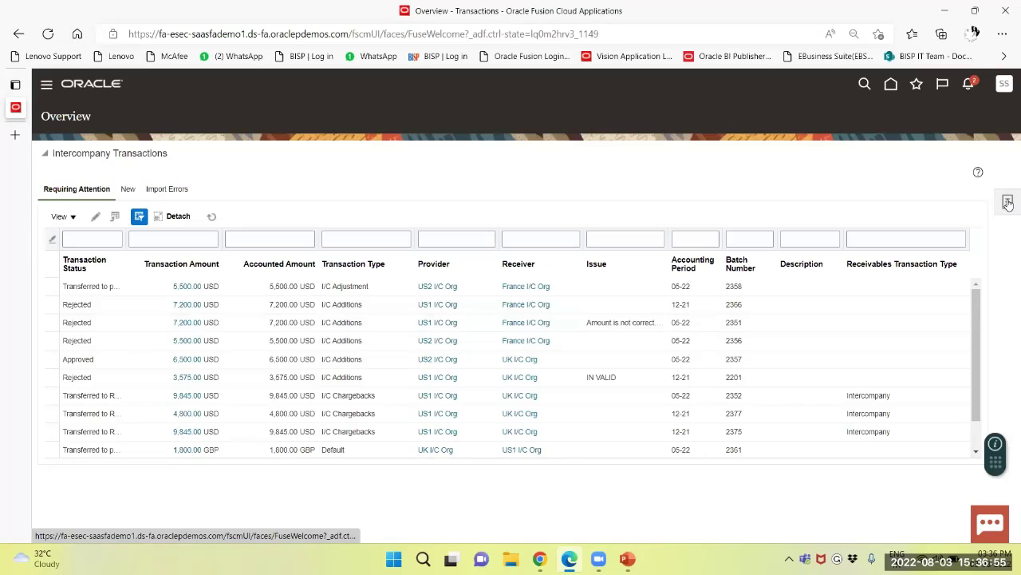
click(1007, 202)
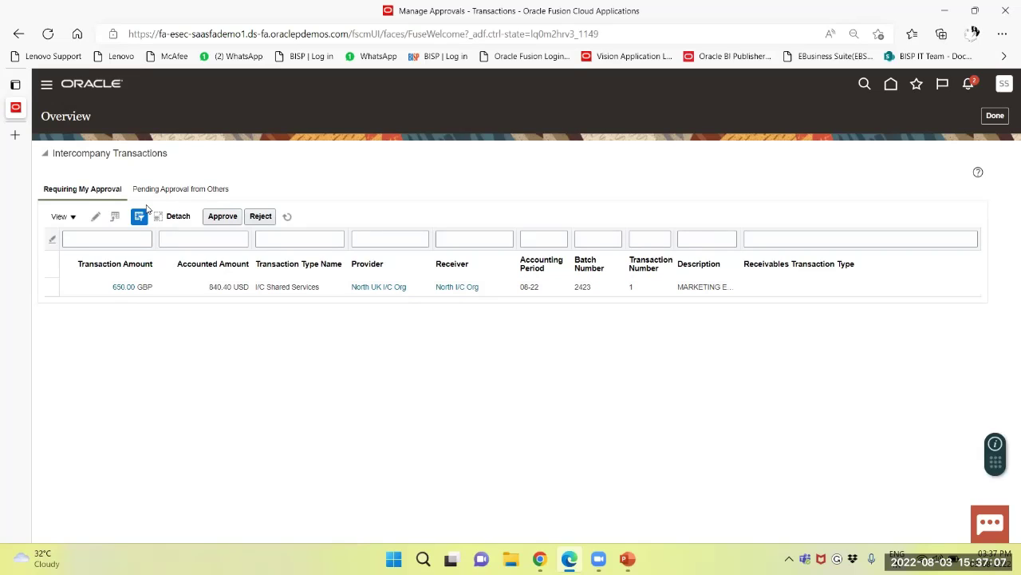
Step: Show all columns in the Requiring My Approval list and examine the entry for batch 2423
click(63, 217)
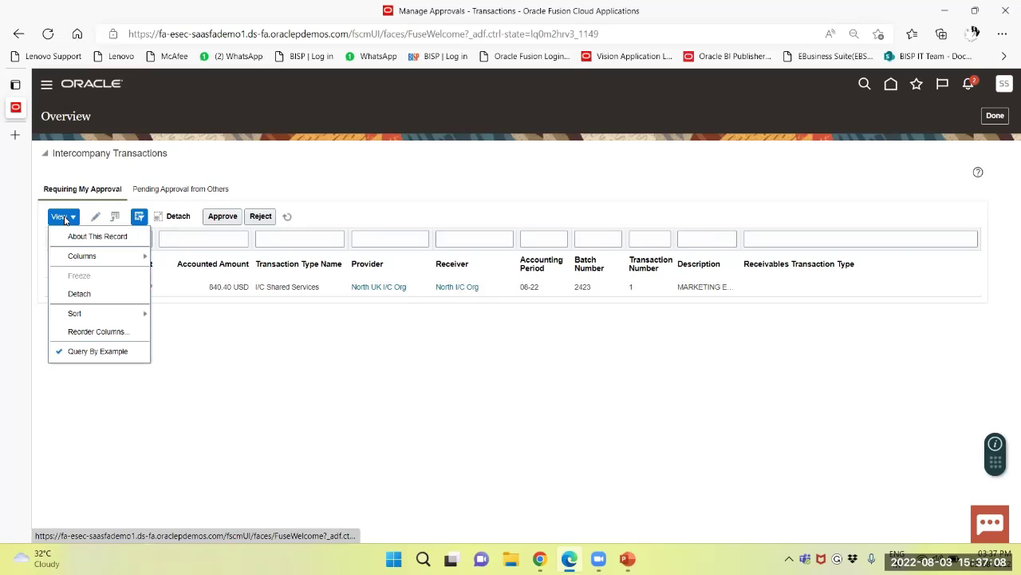
click(92, 258)
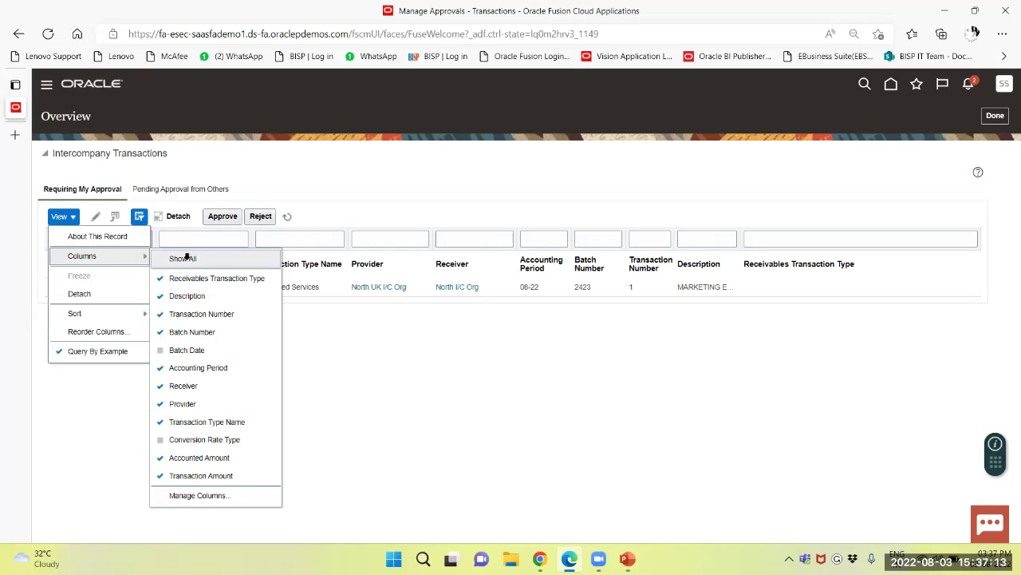
click(189, 260)
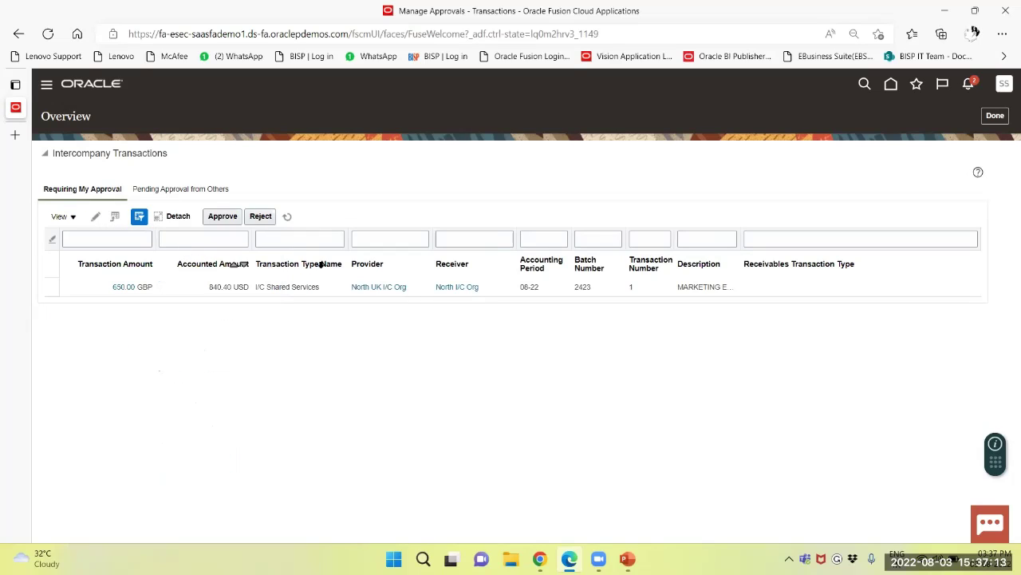
click(559, 299)
drag(649, 306, 803, 312)
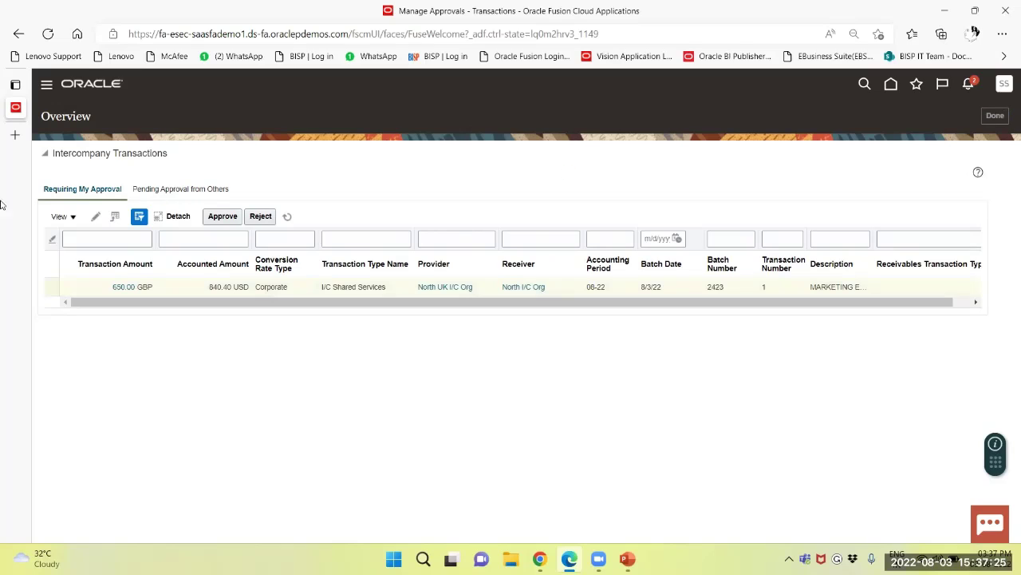
Step: Leave the approvals list, open Manage Intercompany Inbound Transactions and search for batch number 2423
click(995, 115)
click(1008, 202)
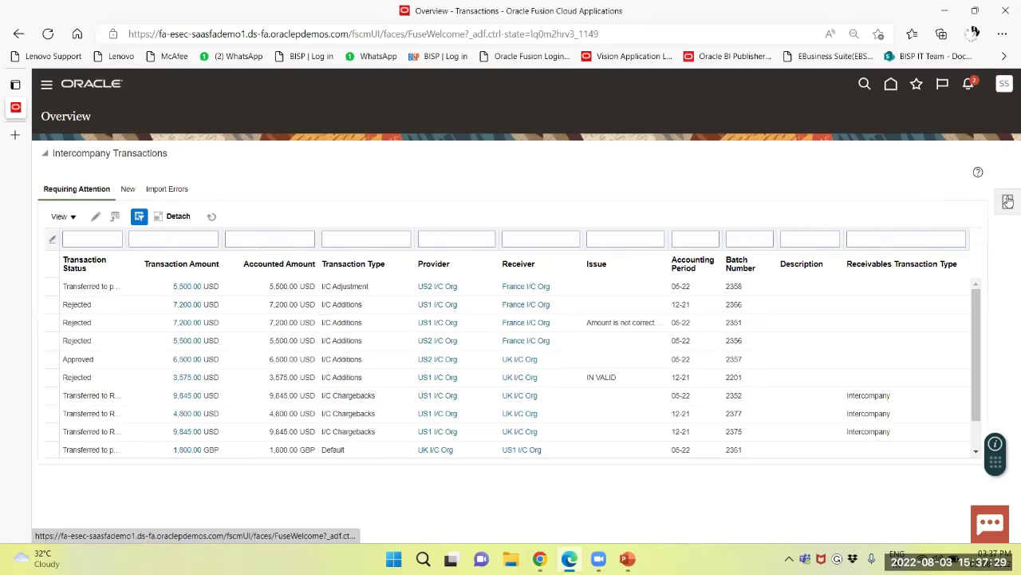
click(983, 127)
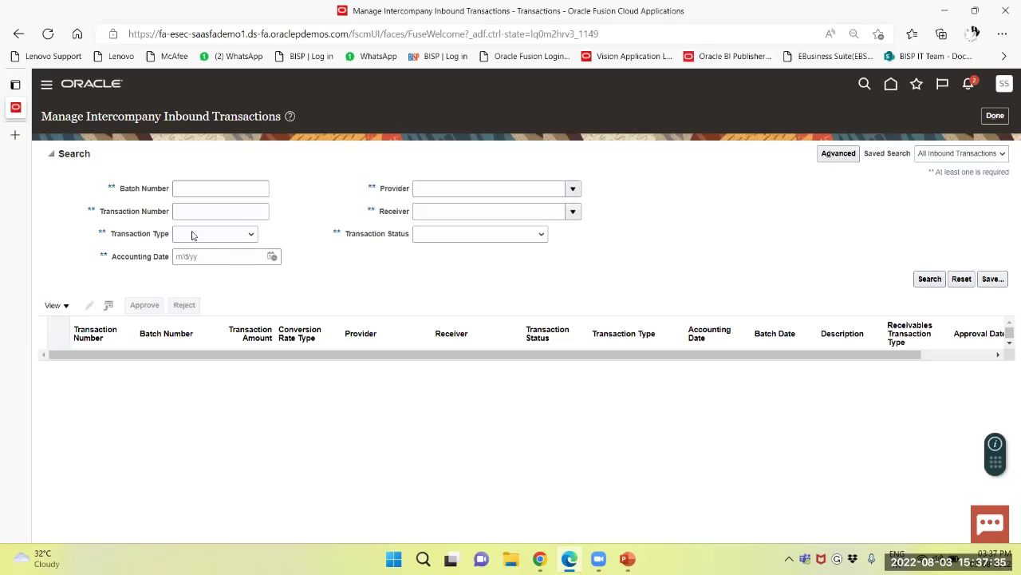
click(205, 186)
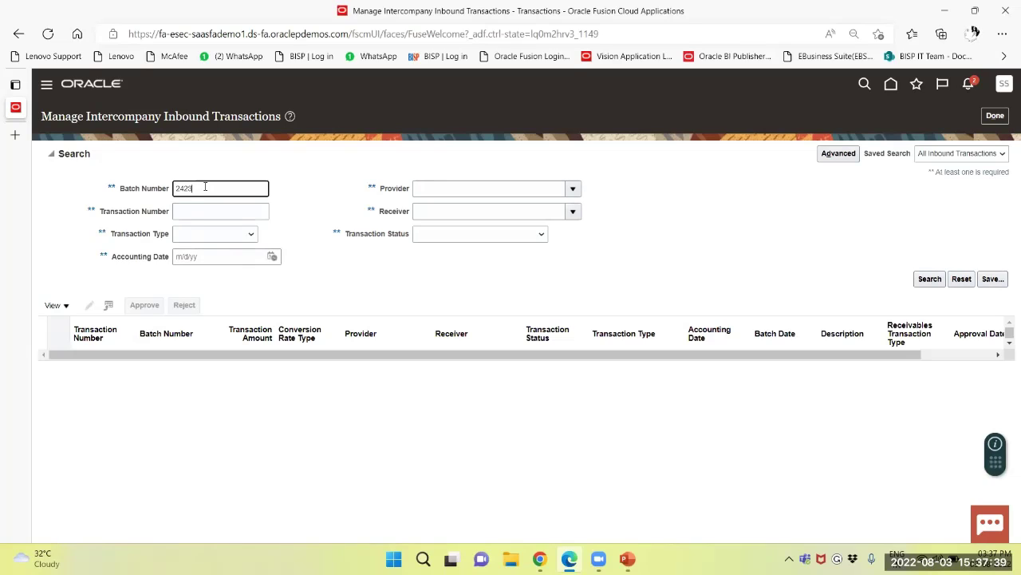
click(929, 279)
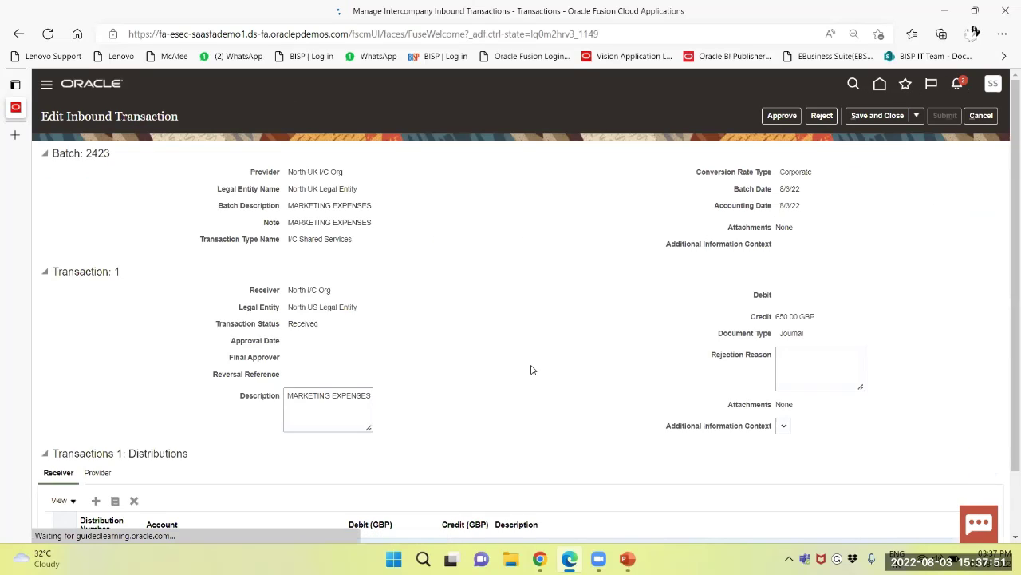
Step: Examine the header, transaction details and receiver distributions of inbound batch 2423, and close it without changes
scroll(531, 368, down, 2)
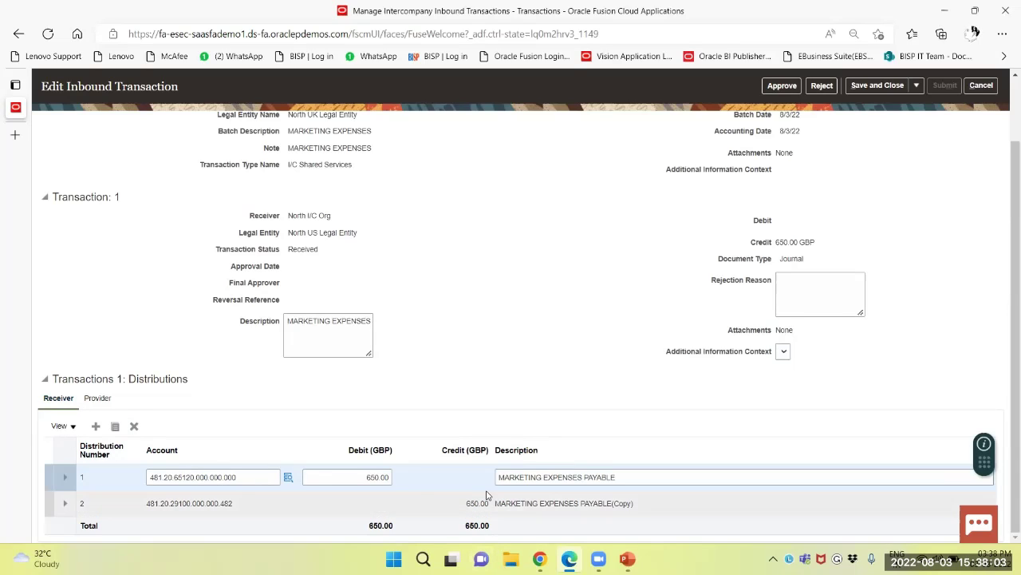
scroll(286, 499, up, 2)
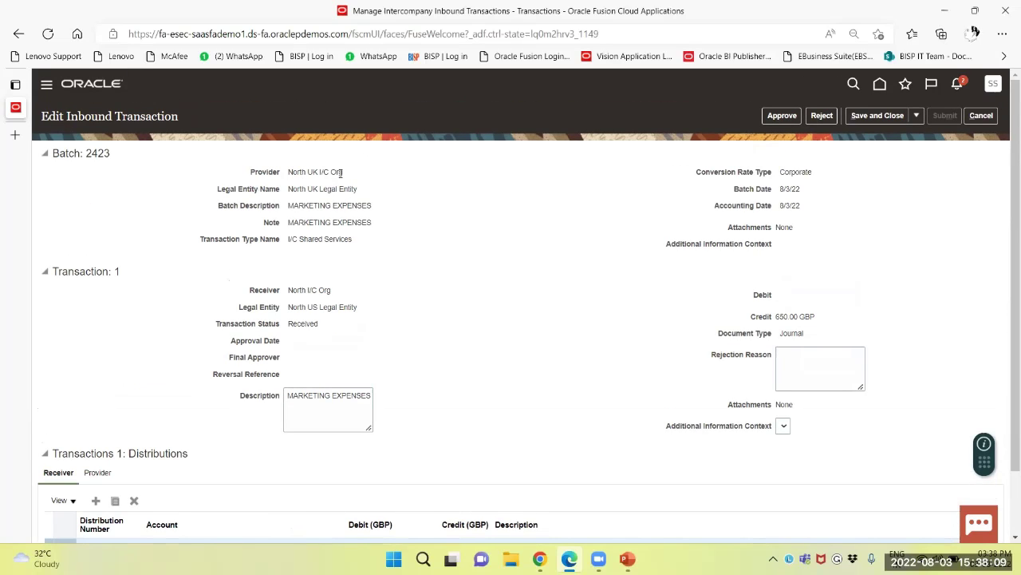
scroll(357, 323, down, 2)
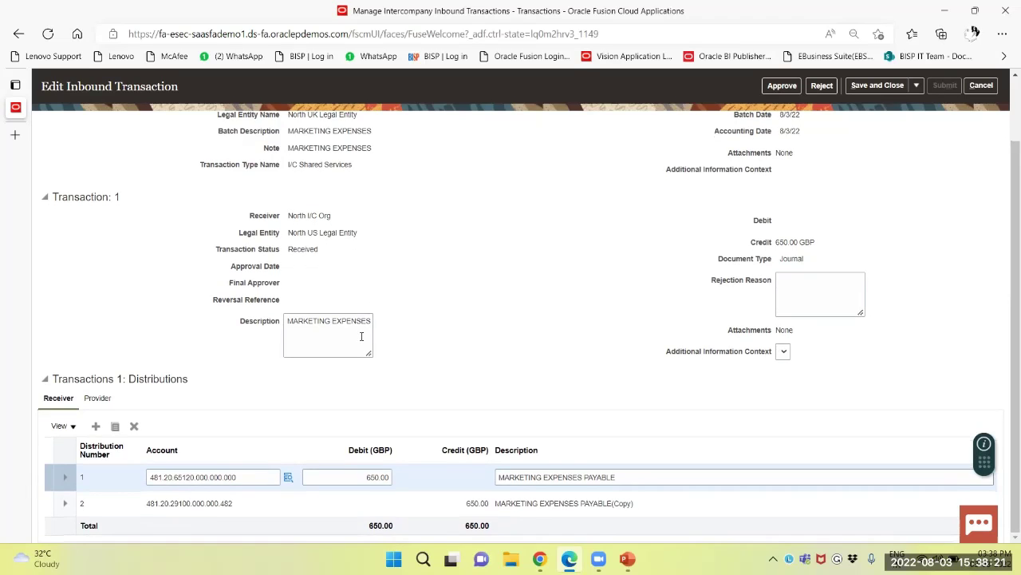
scroll(362, 339, up, 1)
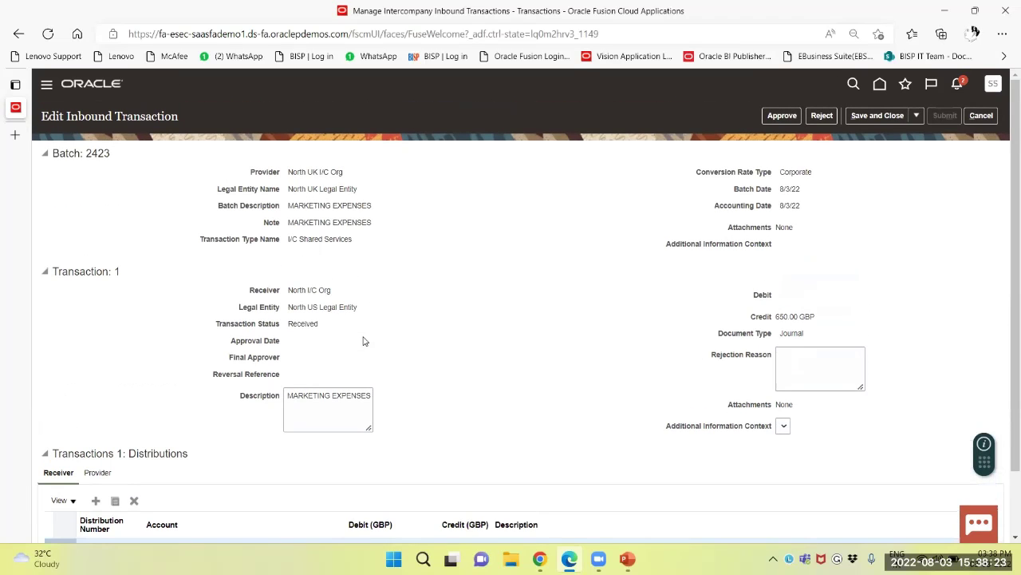
click(987, 116)
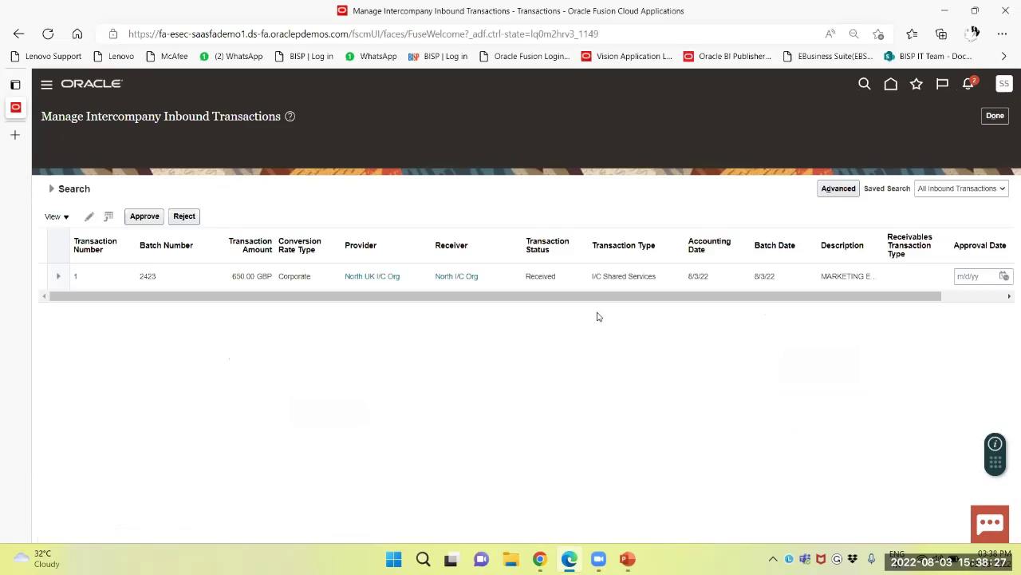
Step: Approve inbound transaction 1 of batch 2423 and acknowledge the message
click(159, 246)
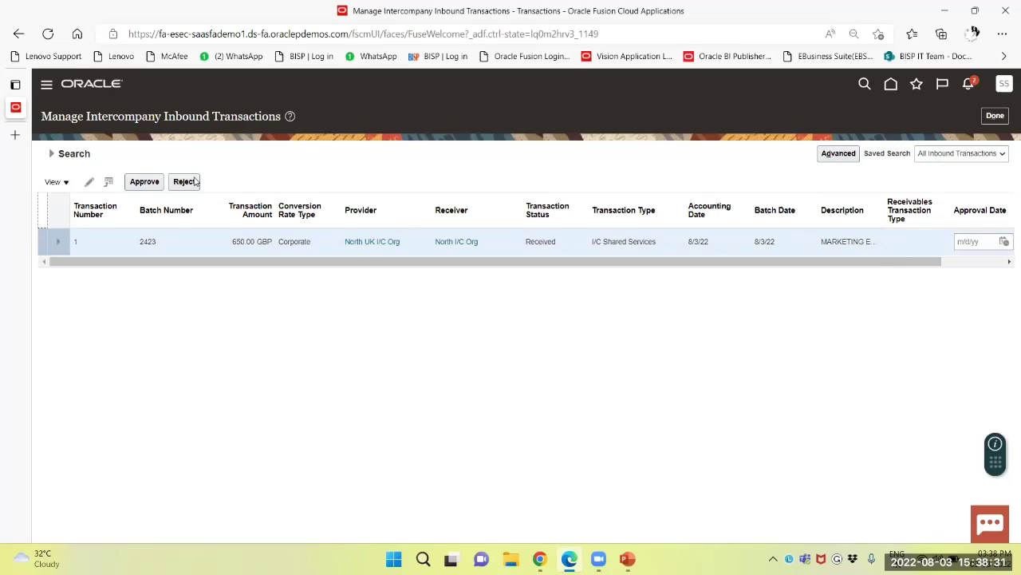
click(144, 182)
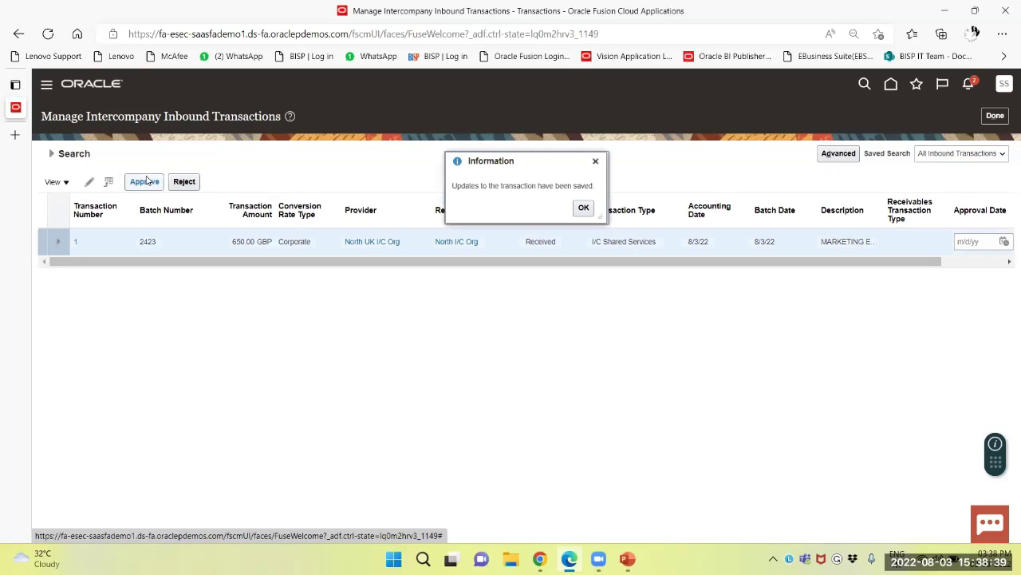
click(585, 207)
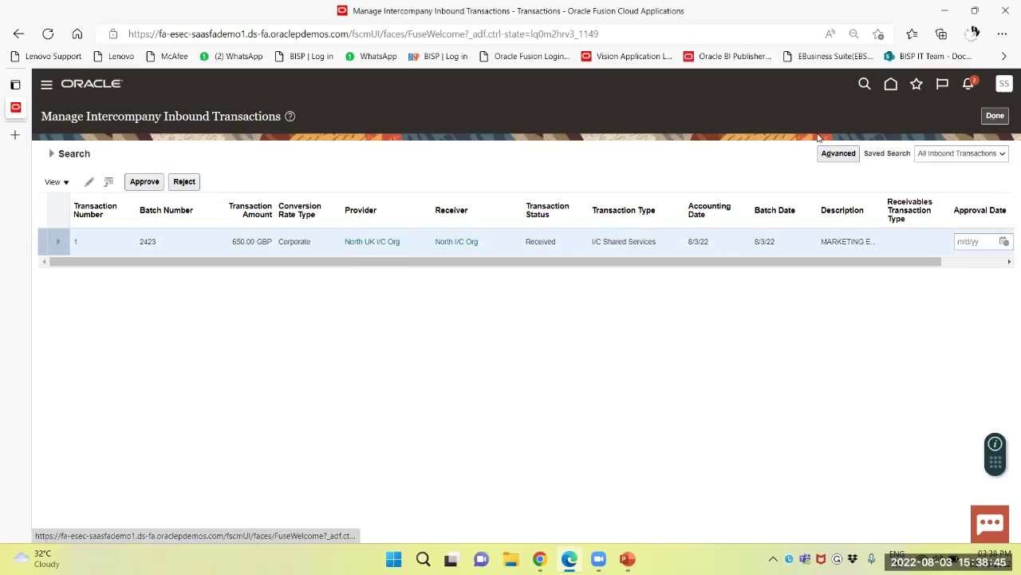
Step: Rerun the inbound search for batch 2423, check the transaction's status and receiver distributions, and close it
click(51, 153)
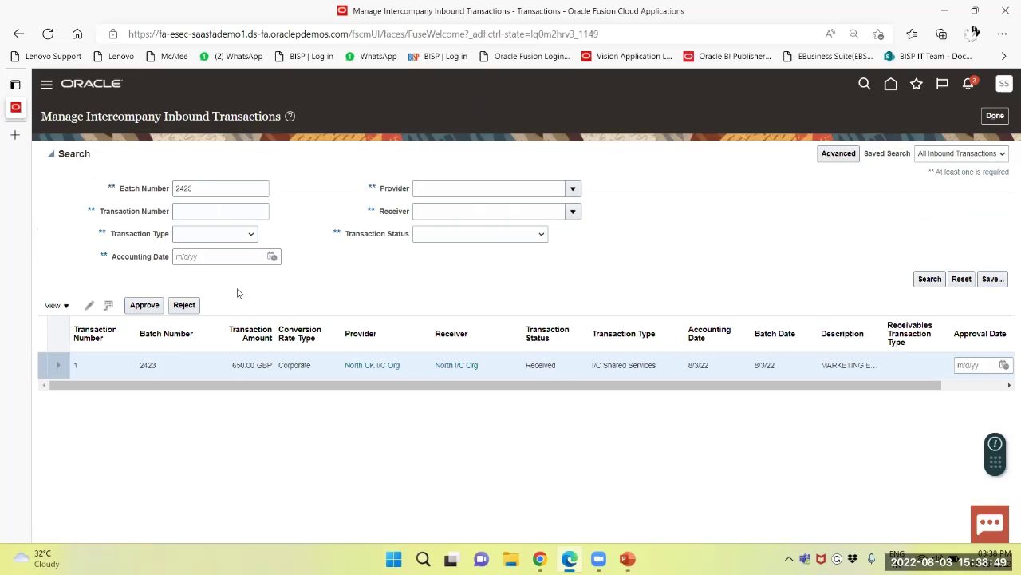
click(929, 278)
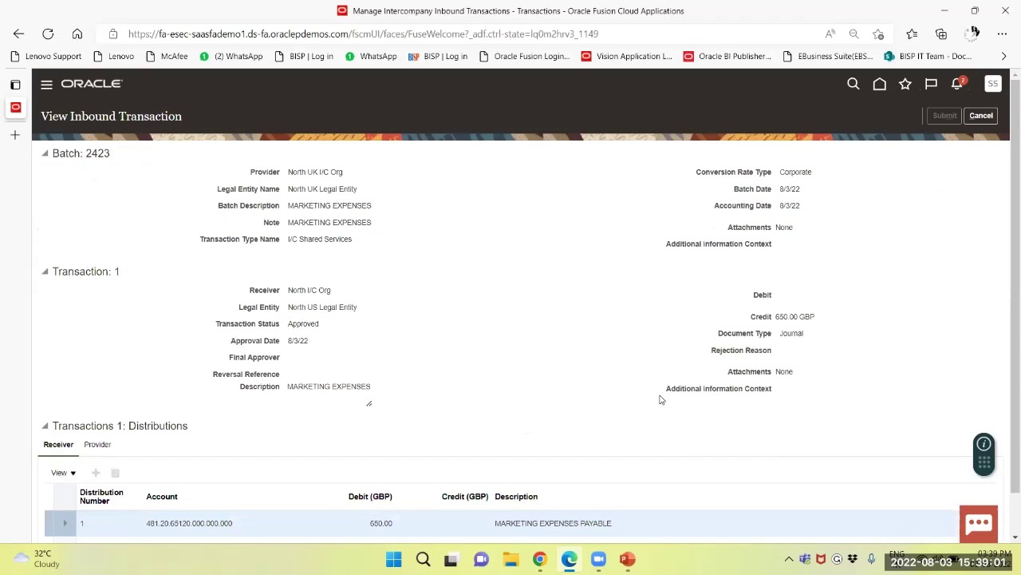
scroll(661, 405, down, 2)
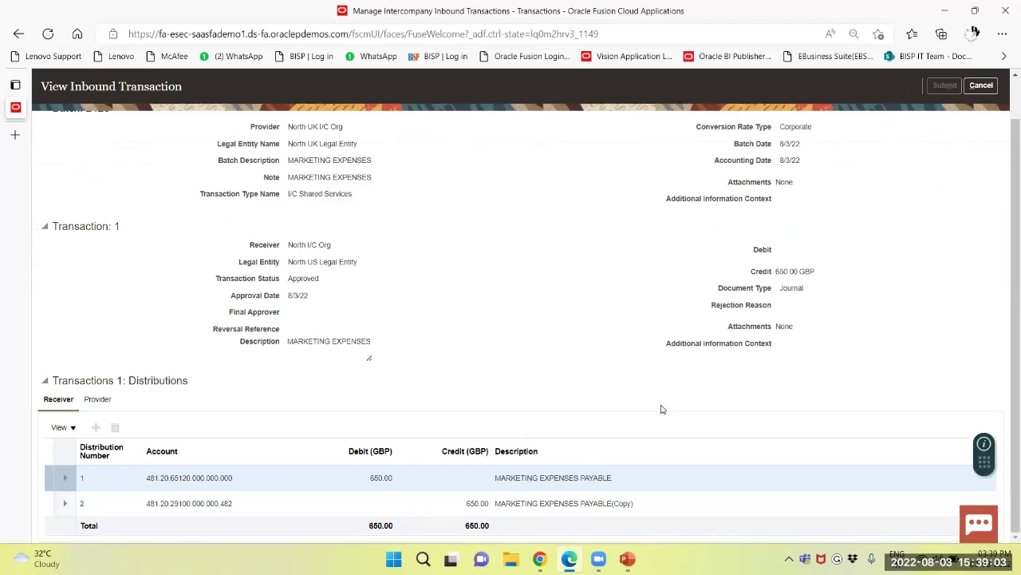
scroll(660, 409, up, 1)
scroll(661, 409, down, 1)
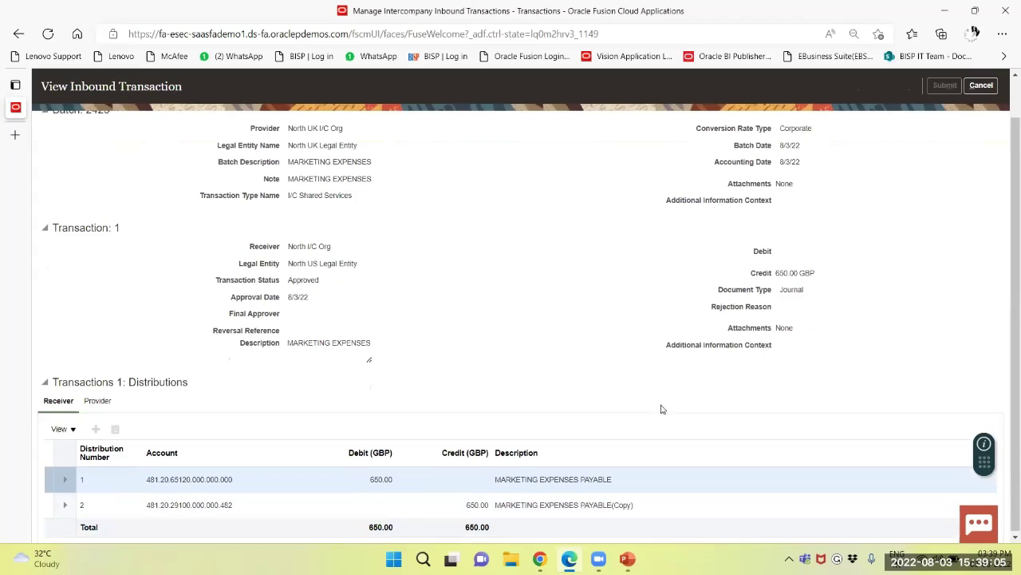
drag(289, 279, 327, 284)
click(645, 418)
scroll(639, 318, up, 1)
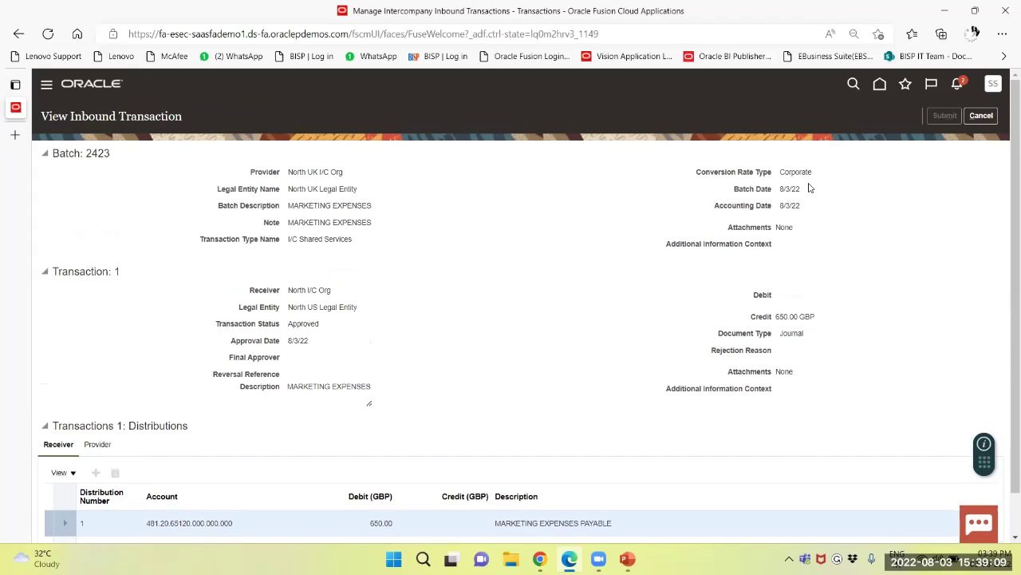
click(980, 116)
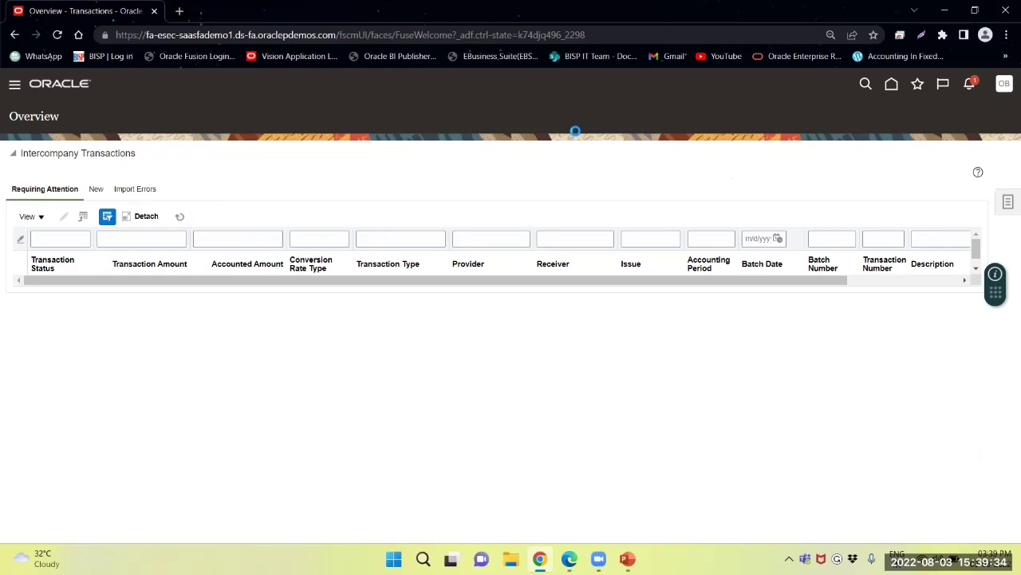
Step: In the provider's session in Chrome, search the outbound transactions for batch 2423, check its transaction status and close it
click(1009, 202)
click(965, 118)
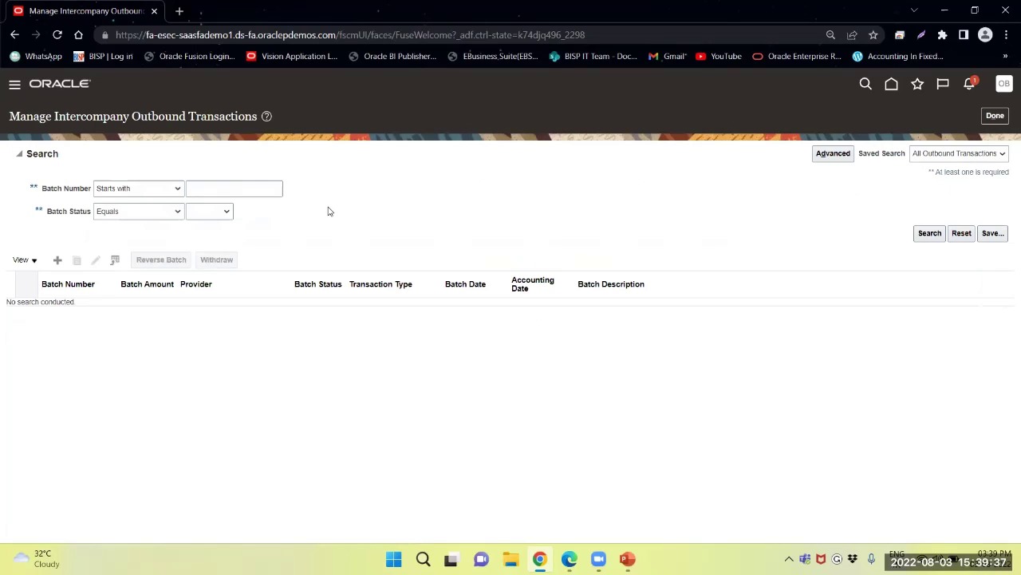
click(234, 189)
text(2423)
click(930, 234)
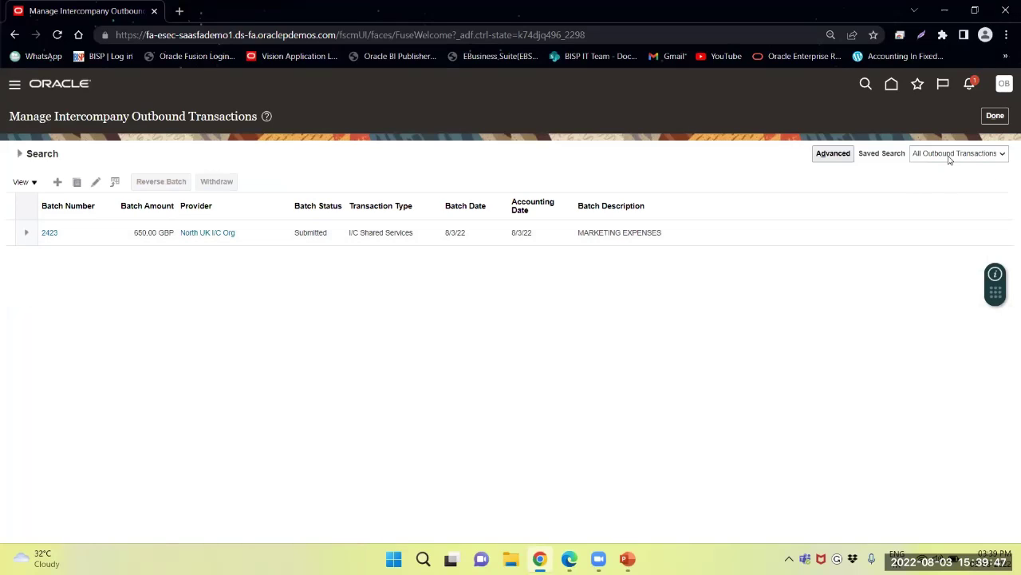
click(50, 233)
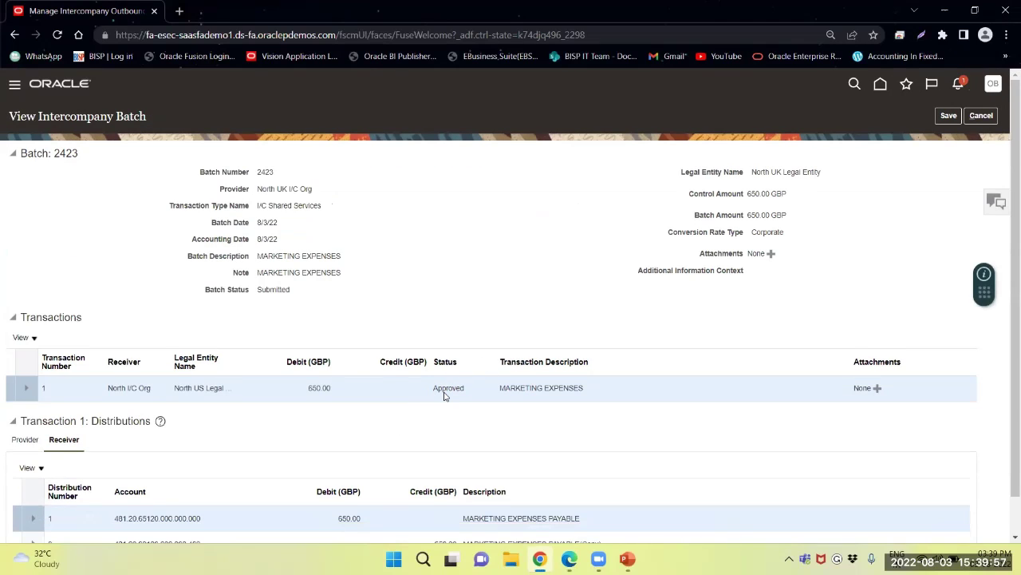
click(981, 116)
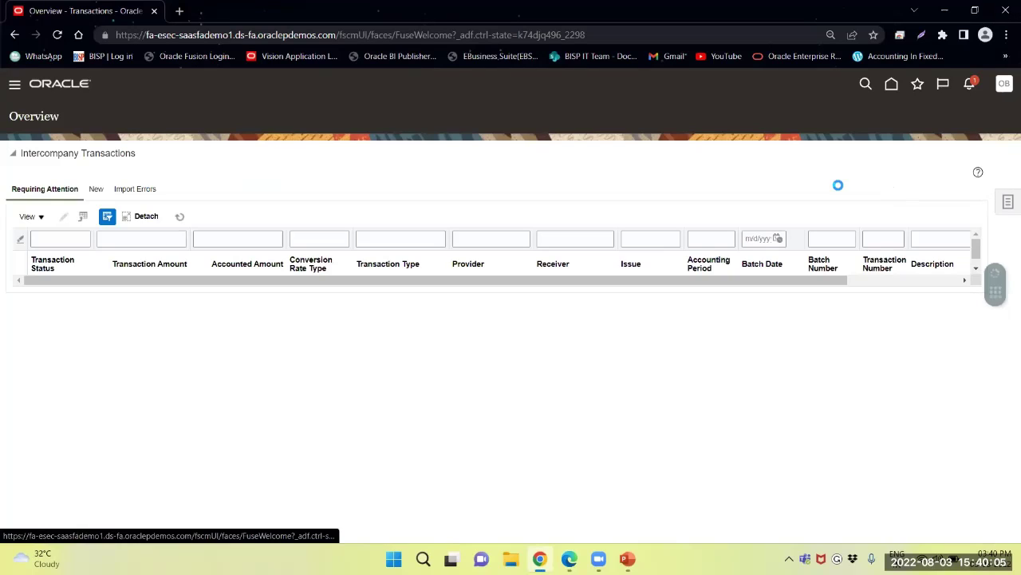
Step: Submit the Transfer to General Ledger process with From and To Accounting Date set to 8/3/22, and acknowledge the confirmation
click(1007, 201)
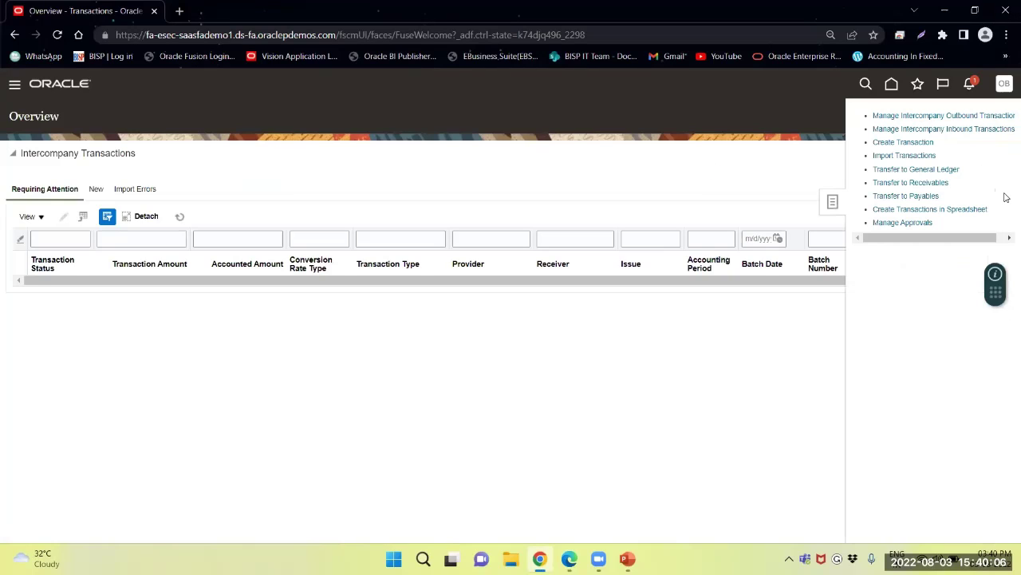
click(885, 170)
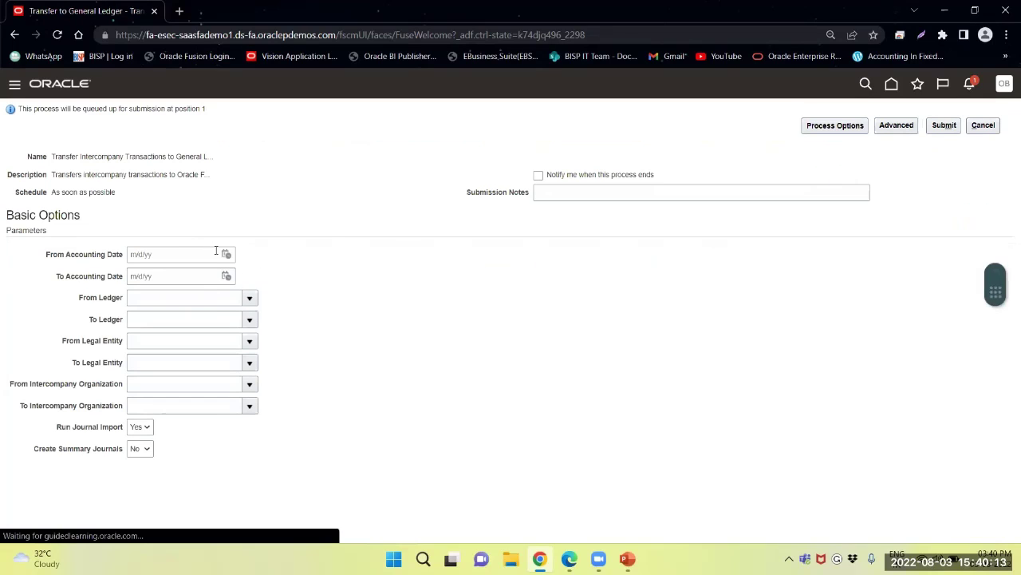
click(226, 254)
click(303, 308)
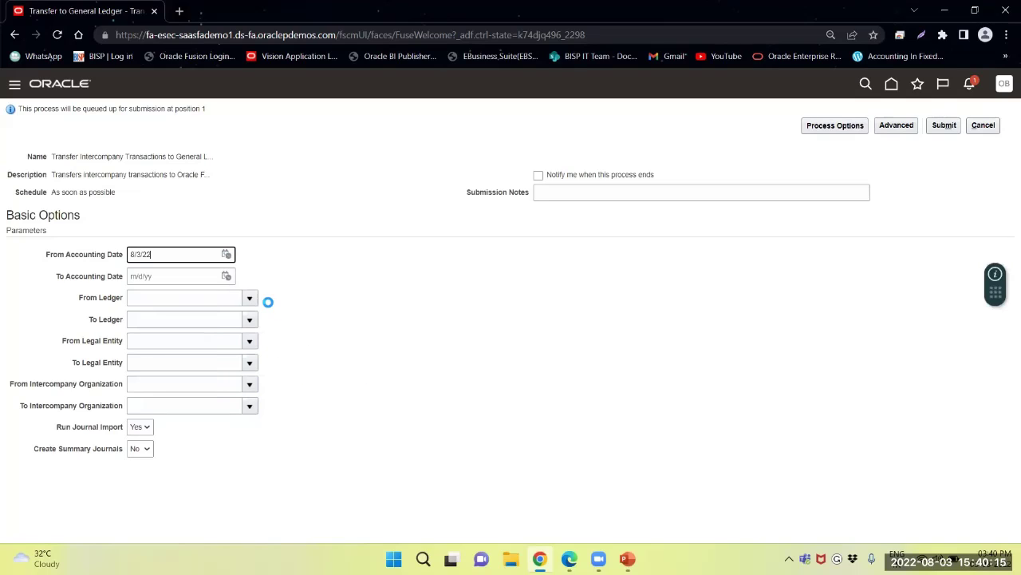
click(227, 276)
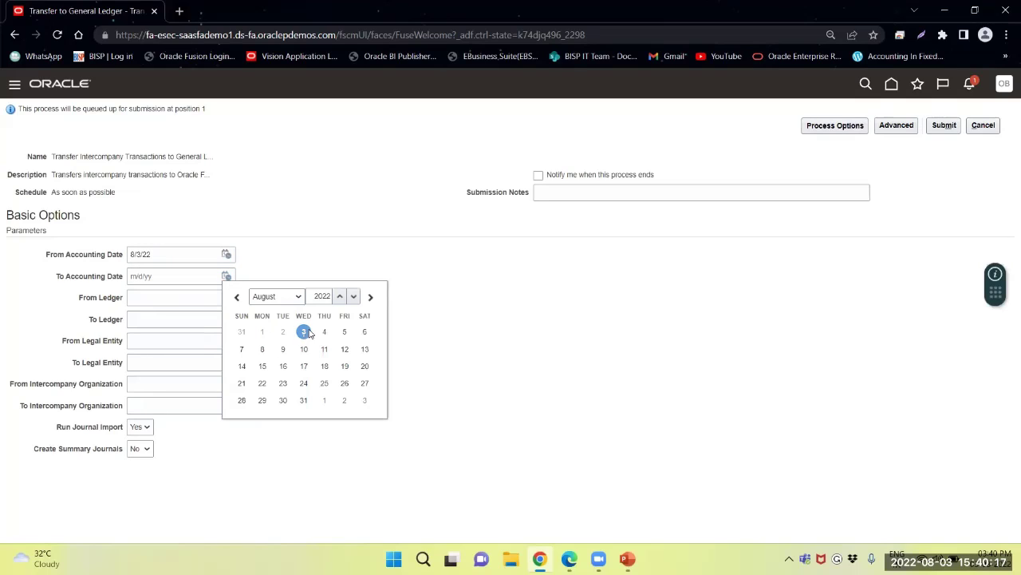
click(306, 329)
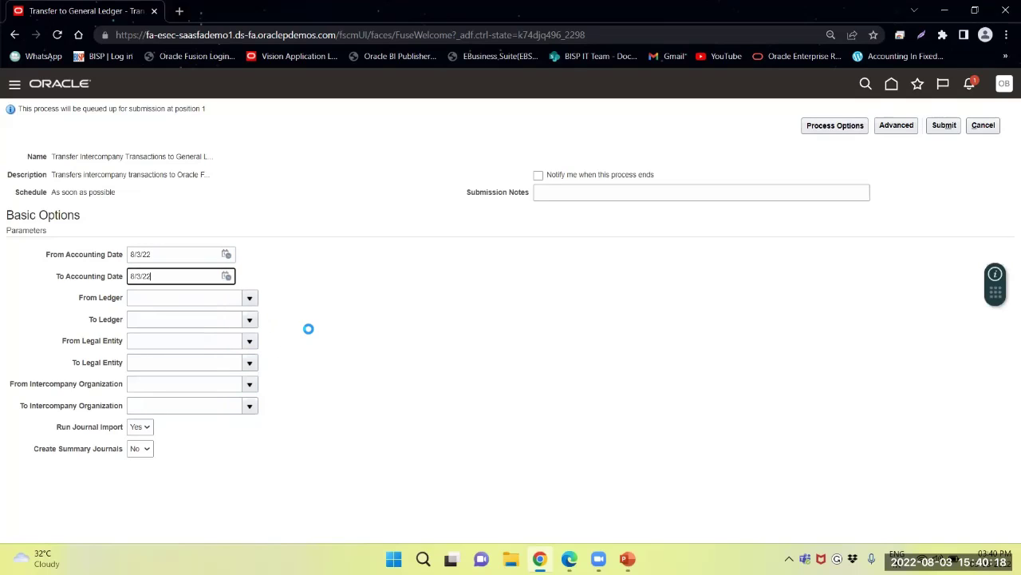
click(945, 127)
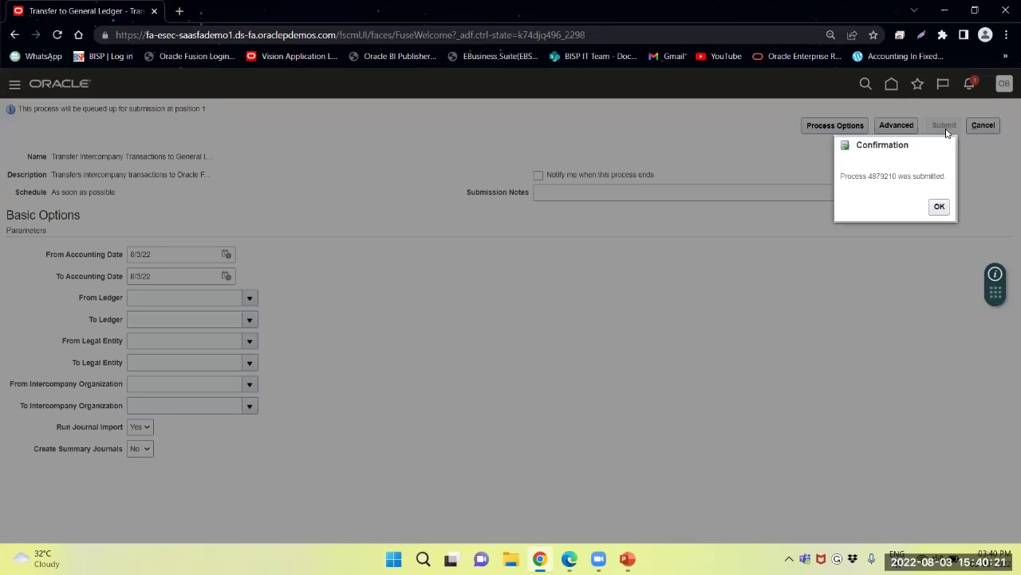
click(940, 206)
Step: Open Manage Journals in General Accounting and search for journal batches starting with 2423
click(887, 88)
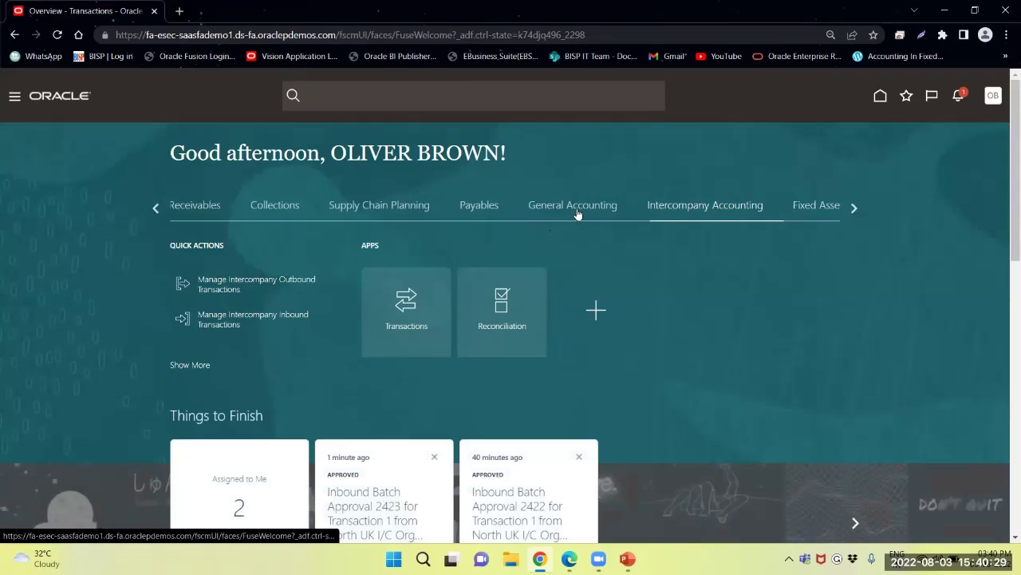
click(577, 209)
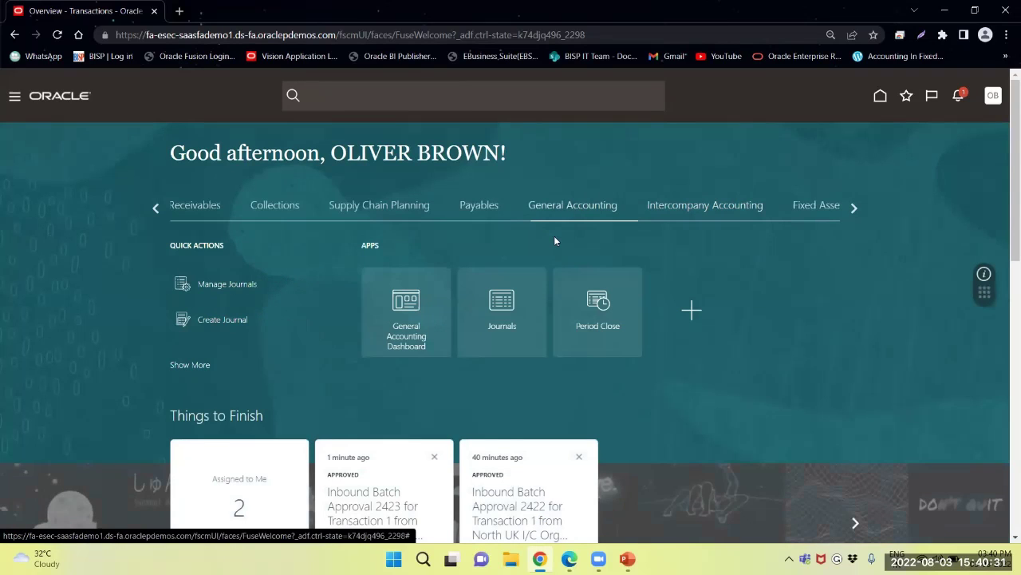
click(502, 327)
click(1008, 203)
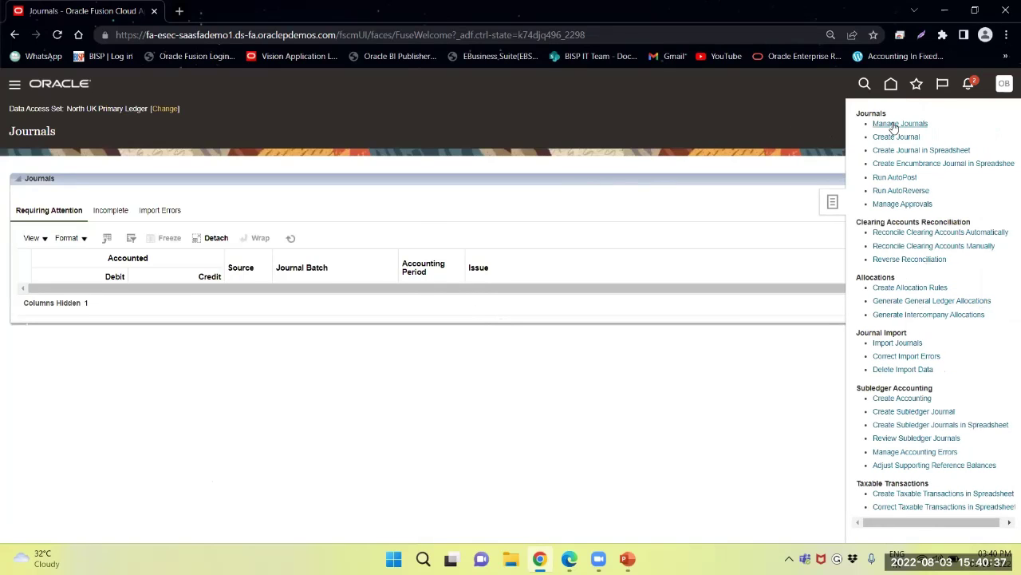
click(894, 125)
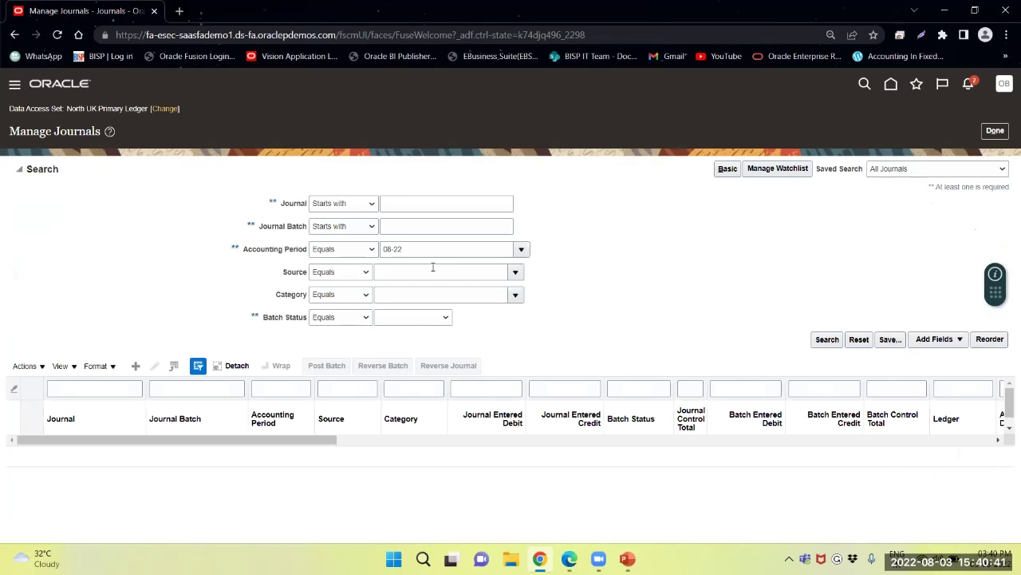
click(415, 228)
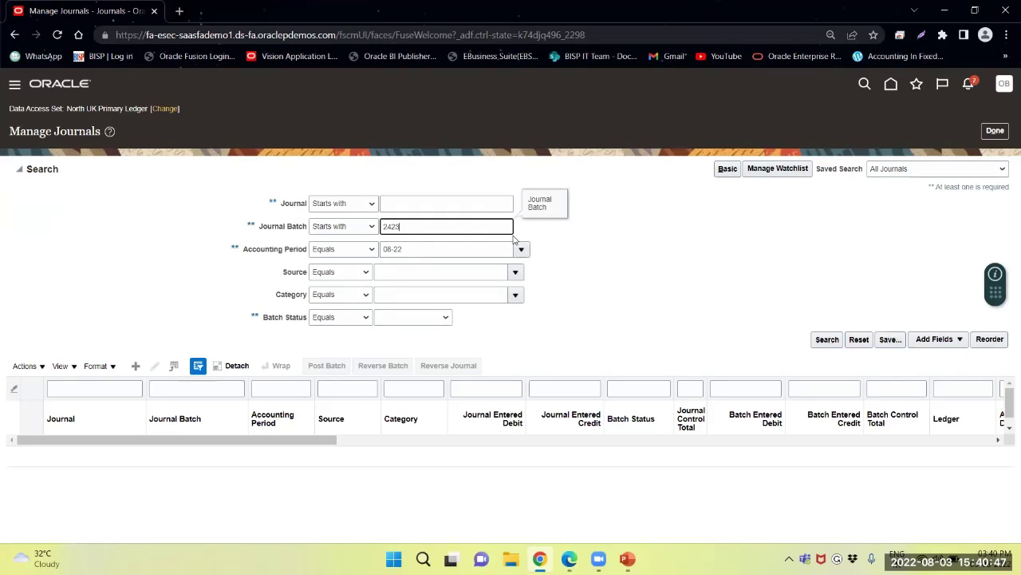
click(822, 339)
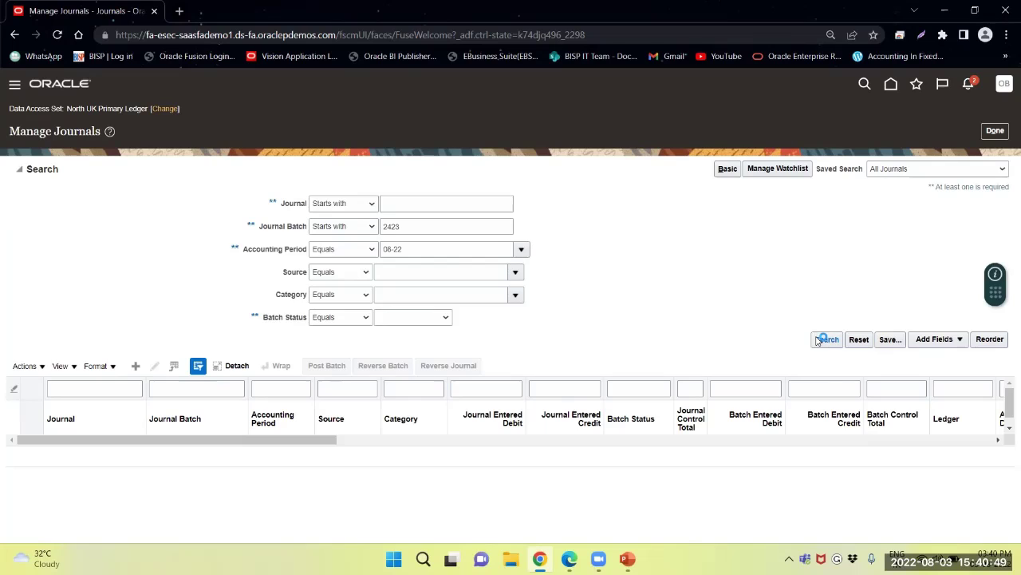
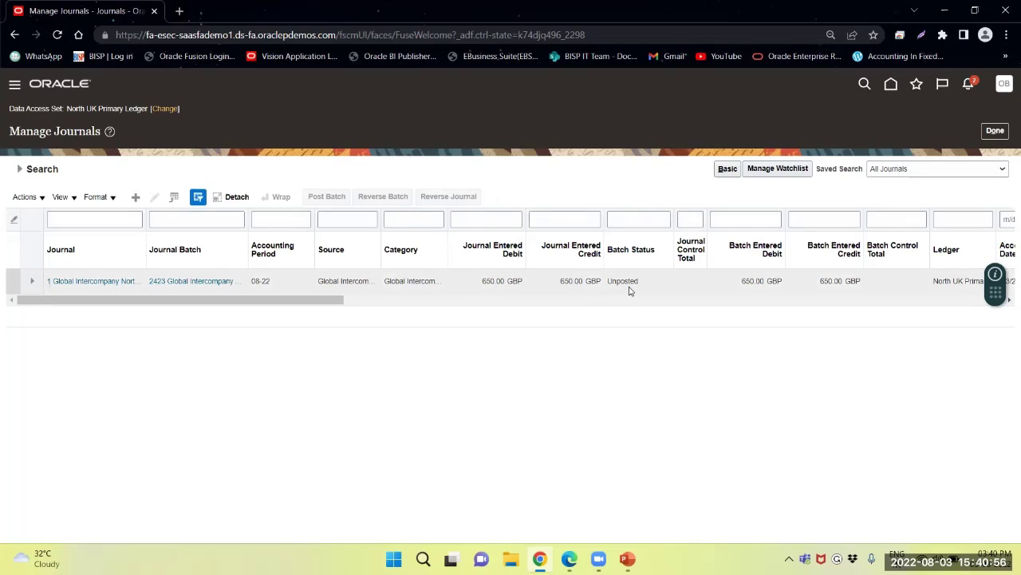
Step: Open the North UK LE journal of batch 2423, review its details, post it and acknowledge the confirmation
click(95, 280)
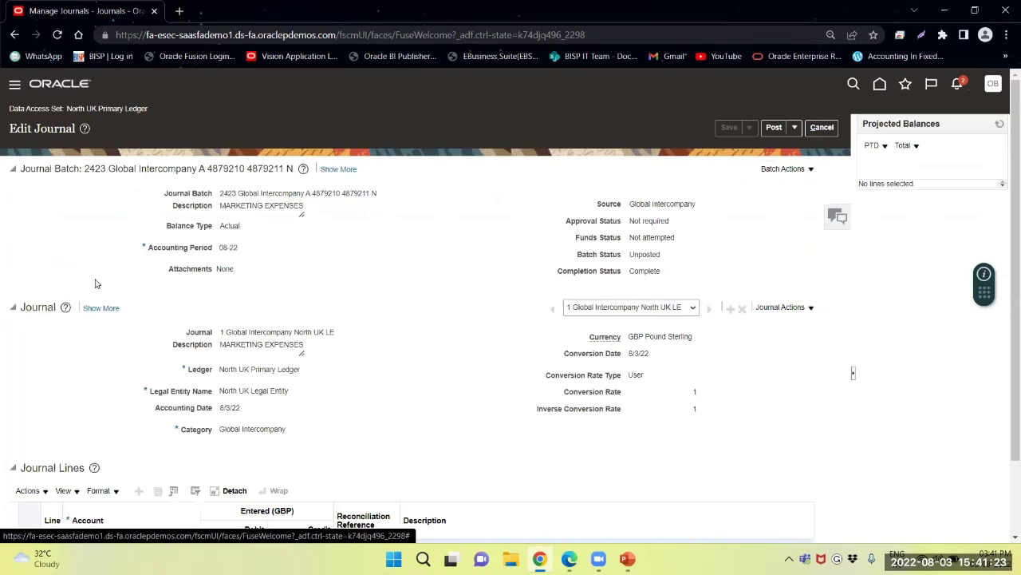
scroll(517, 317, down, 1)
scroll(517, 317, up, 2)
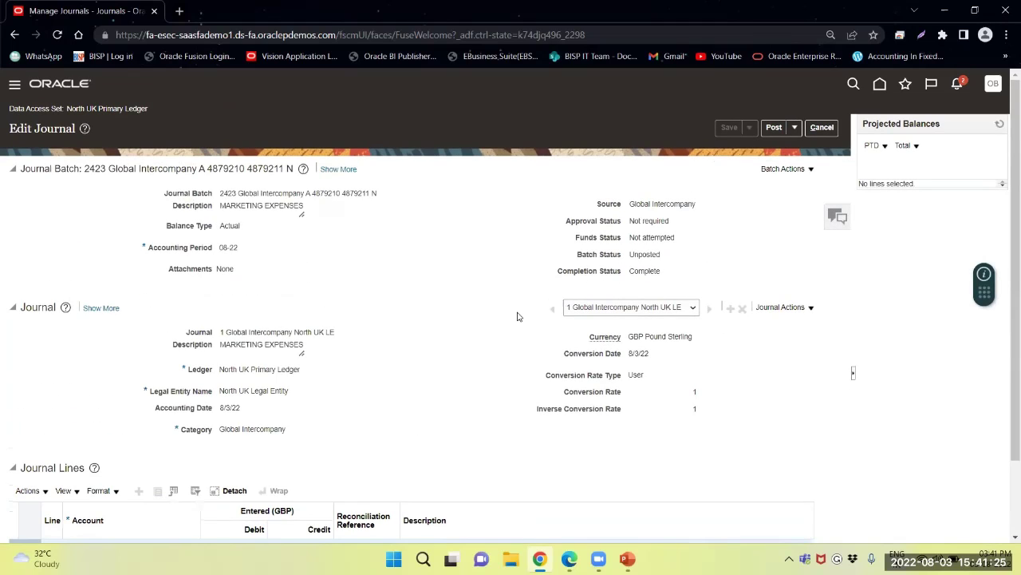
click(776, 128)
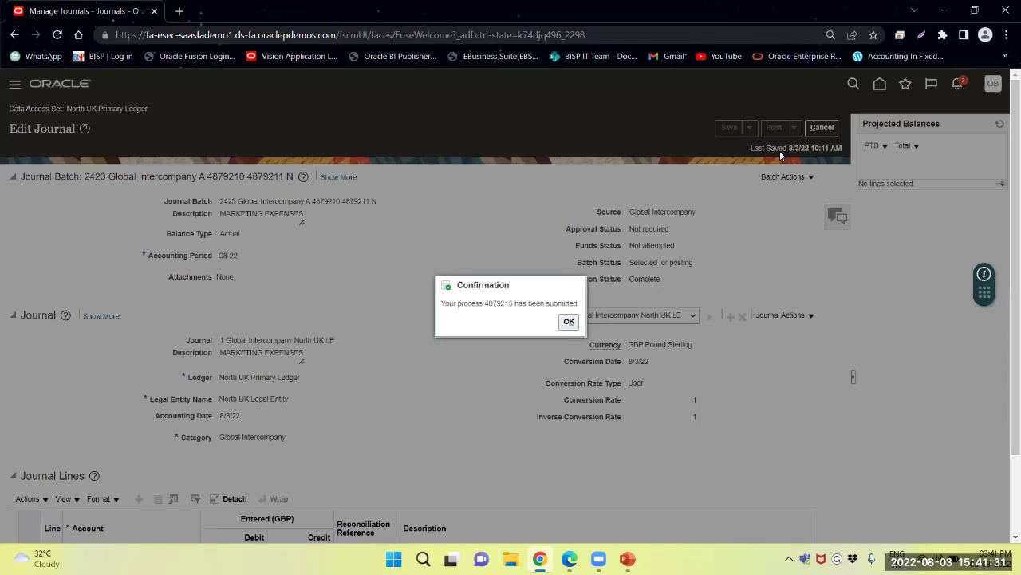
click(569, 321)
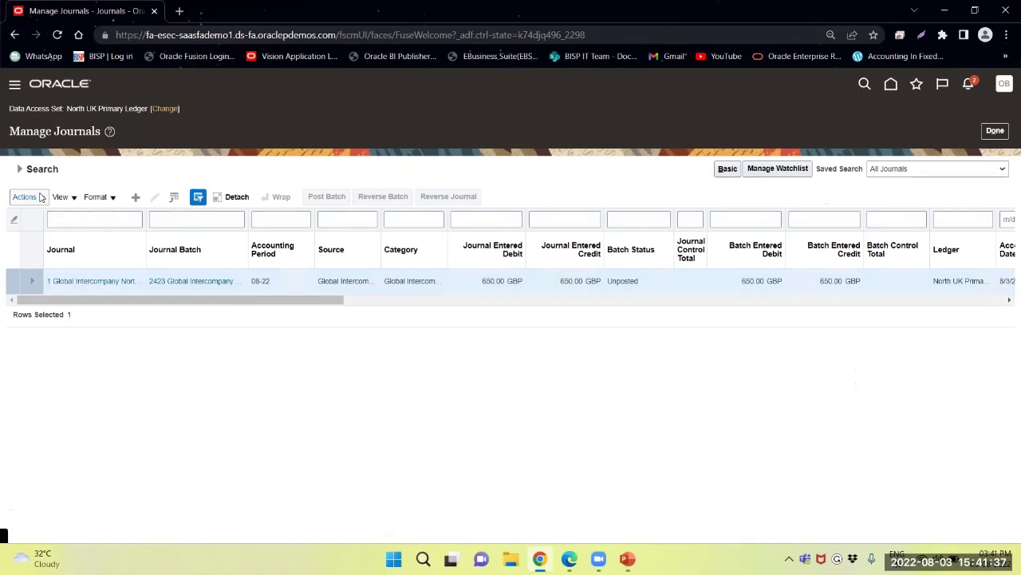
Step: Rerun the journal search for batch 2423 to refresh its posting status, and look over the resulting rows
click(21, 169)
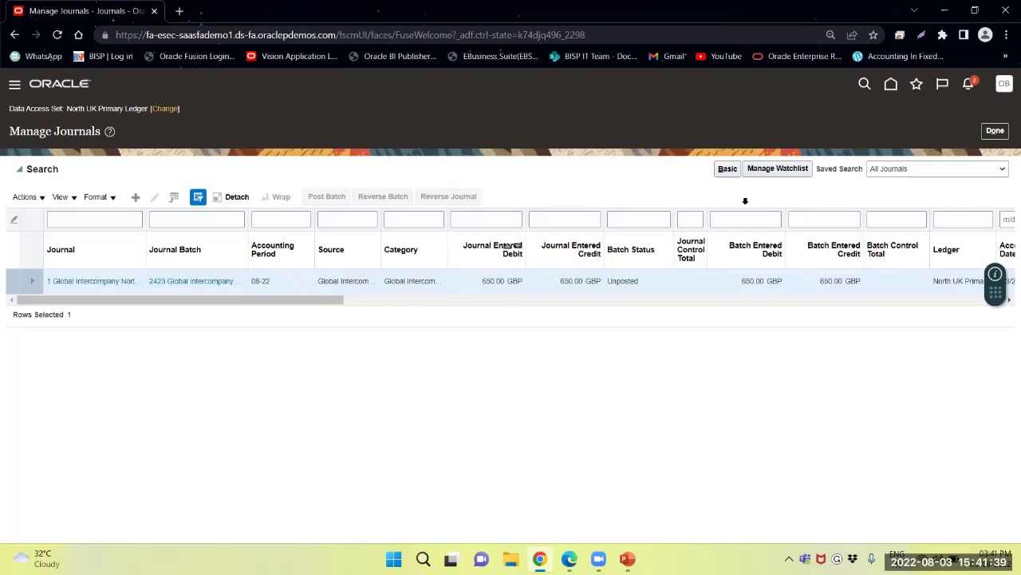
click(827, 341)
click(20, 169)
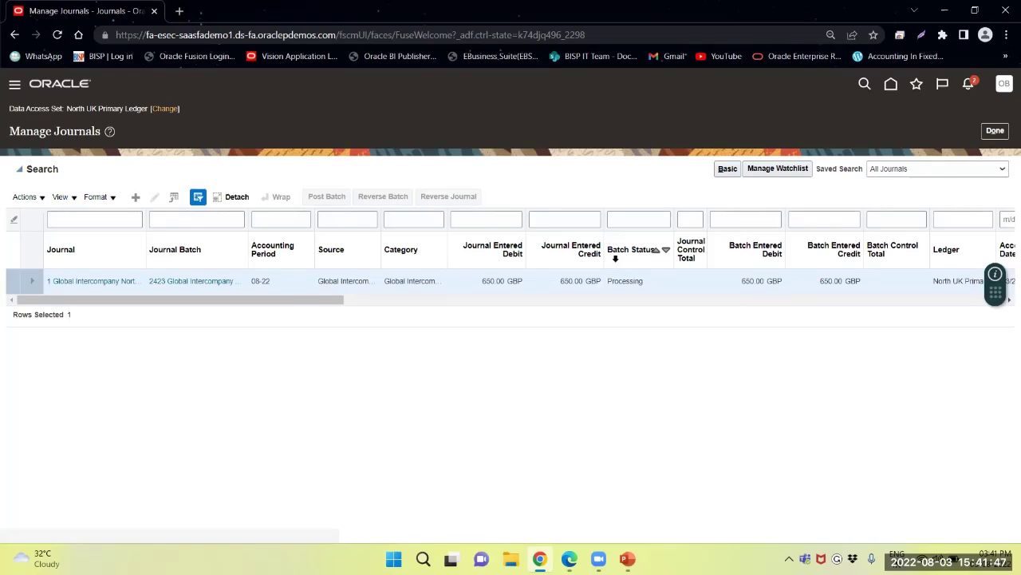
click(828, 340)
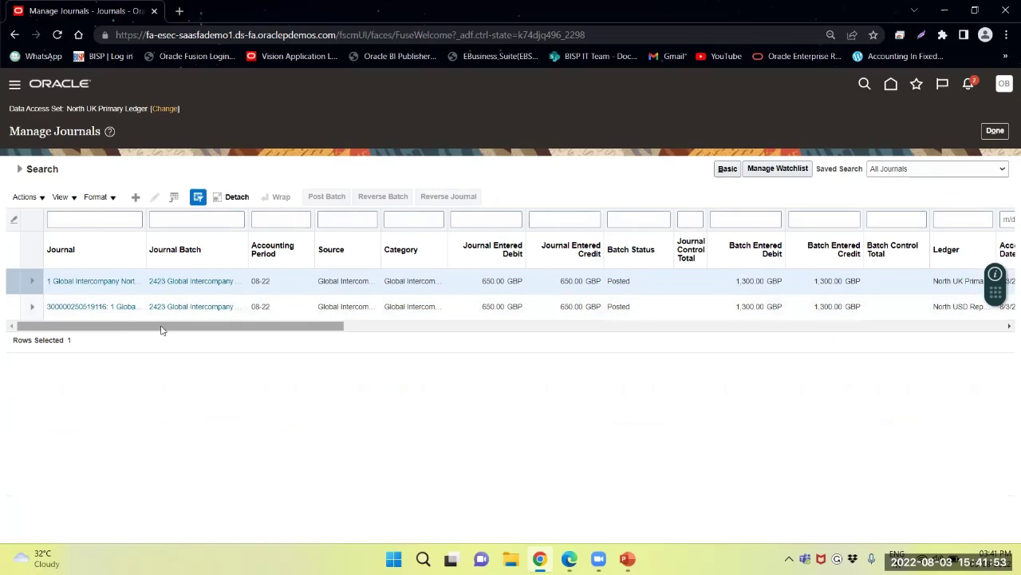
drag(153, 327, 253, 338)
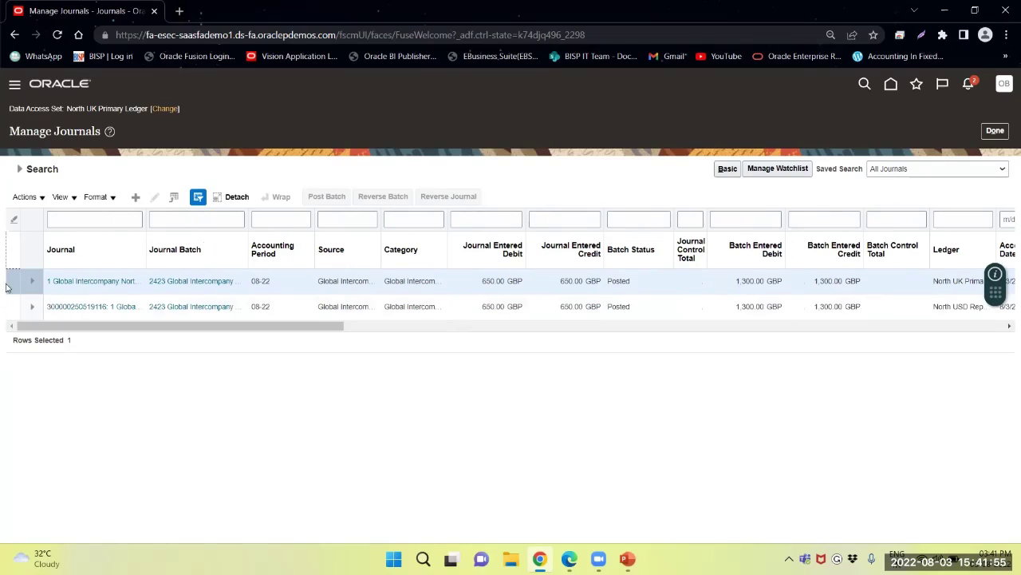
Step: Open batch 2423's journal in the North USD Reporting Currency ledger, examine its currency, conversion rate type, category and lines, and close it
click(95, 306)
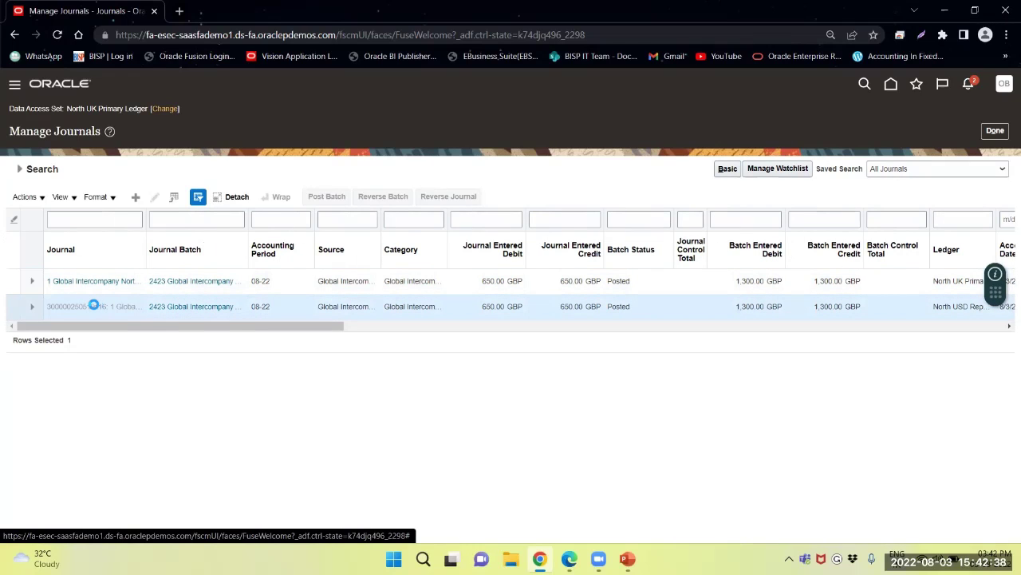
click(186, 293)
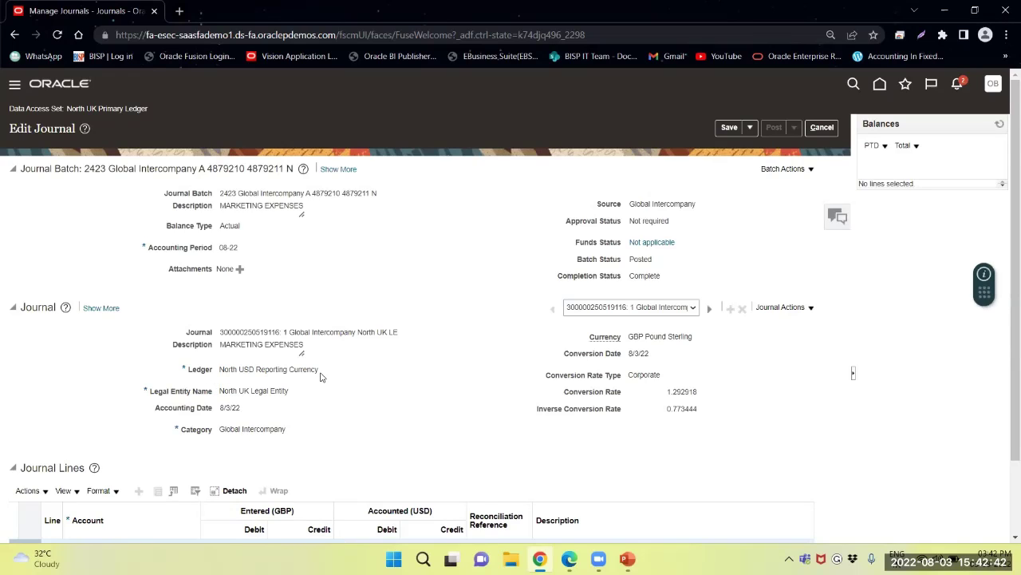
scroll(320, 377, down, 2)
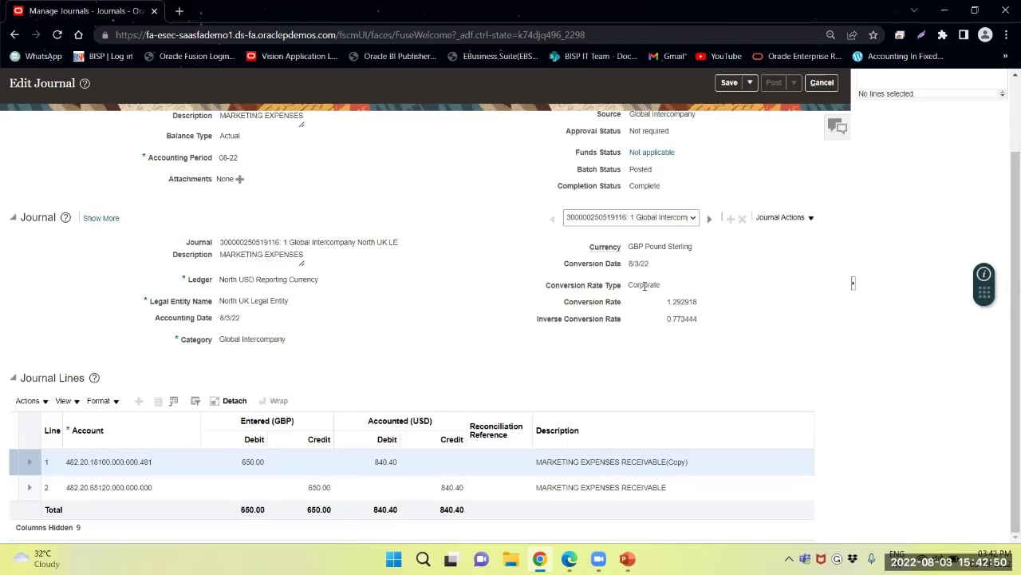
drag(632, 285, 684, 289)
scroll(207, 311, up, 2)
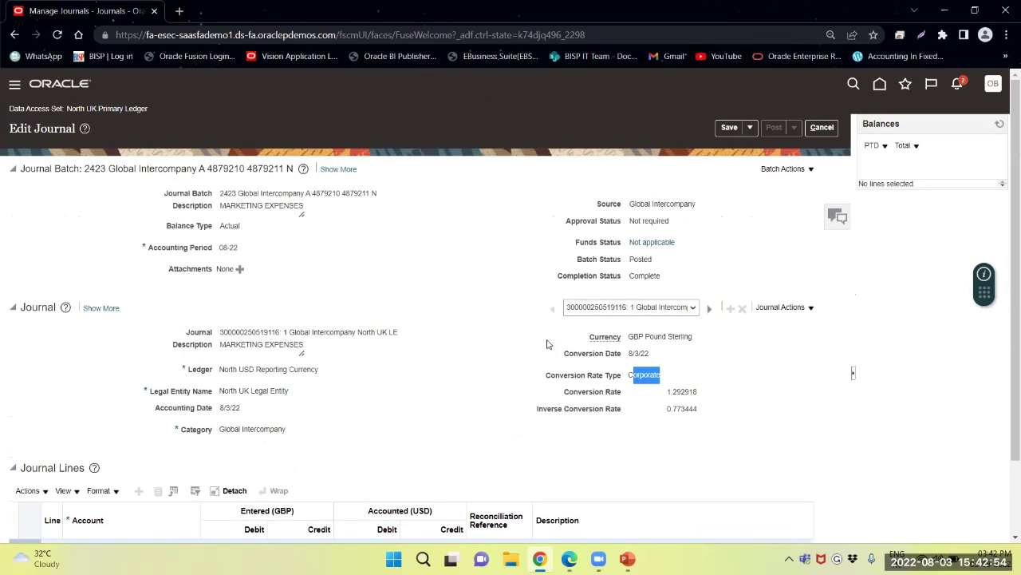
drag(627, 339, 699, 343)
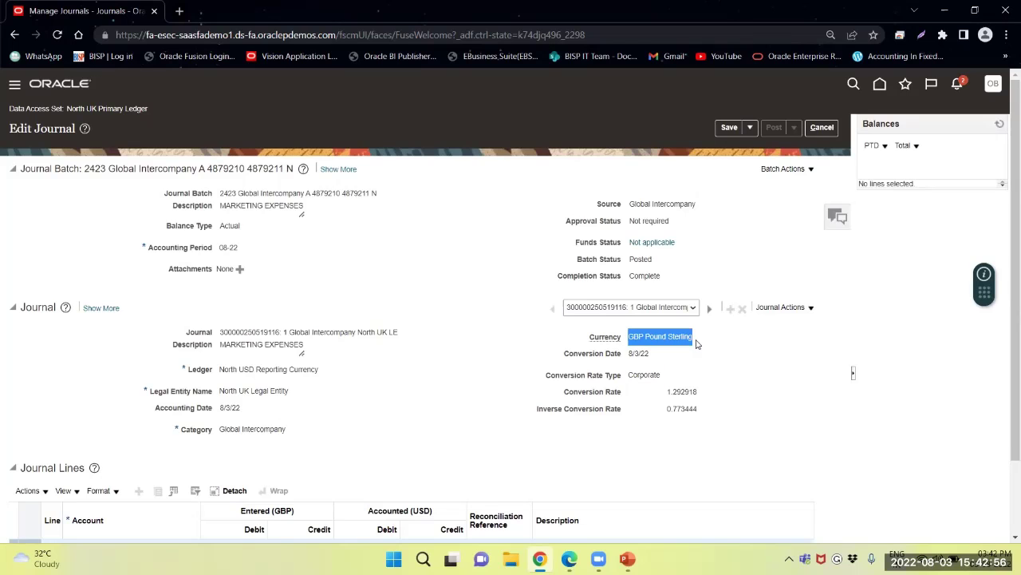
scroll(624, 390, down, 2)
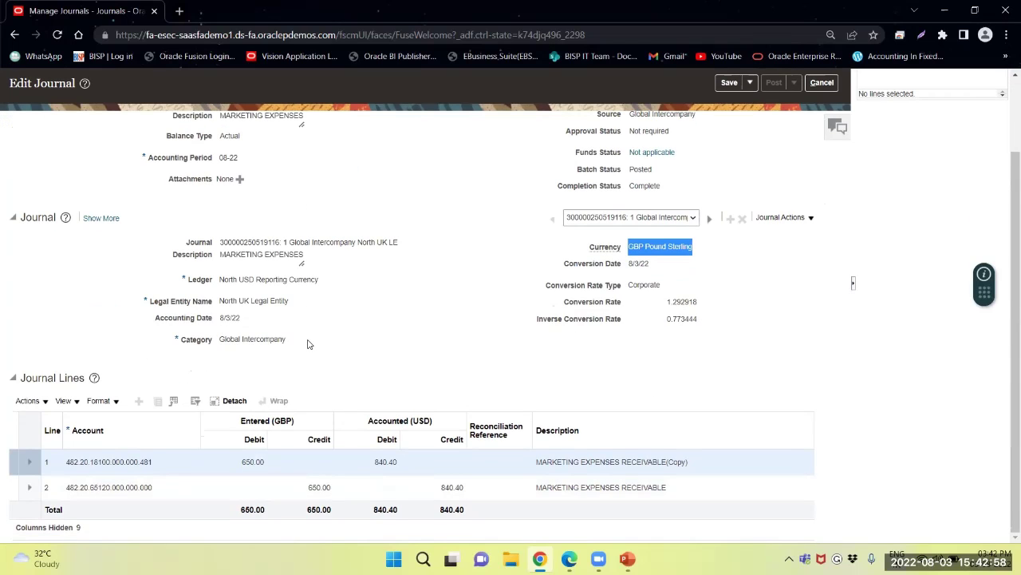
scroll(383, 322, up, 2)
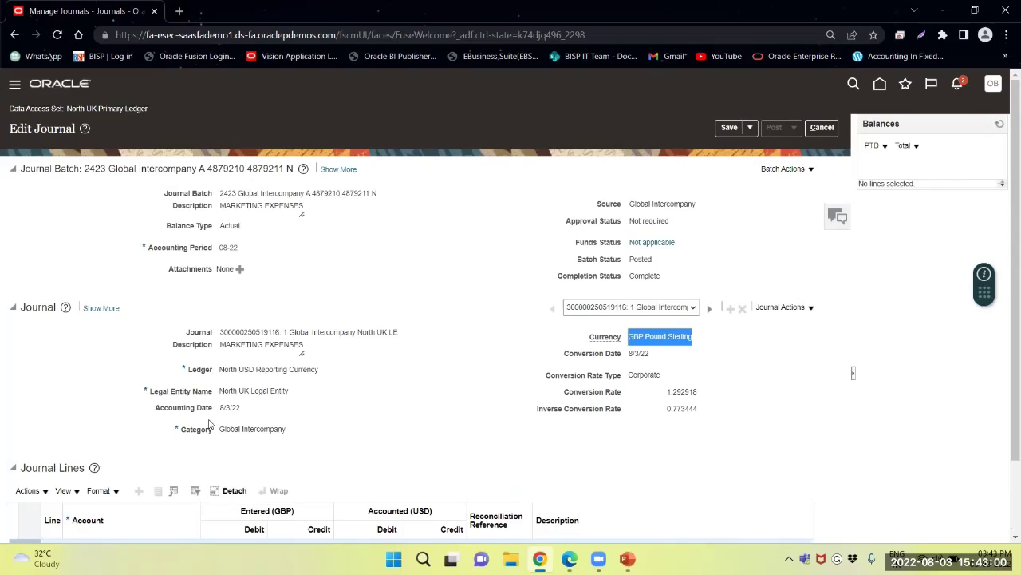
drag(215, 431, 299, 431)
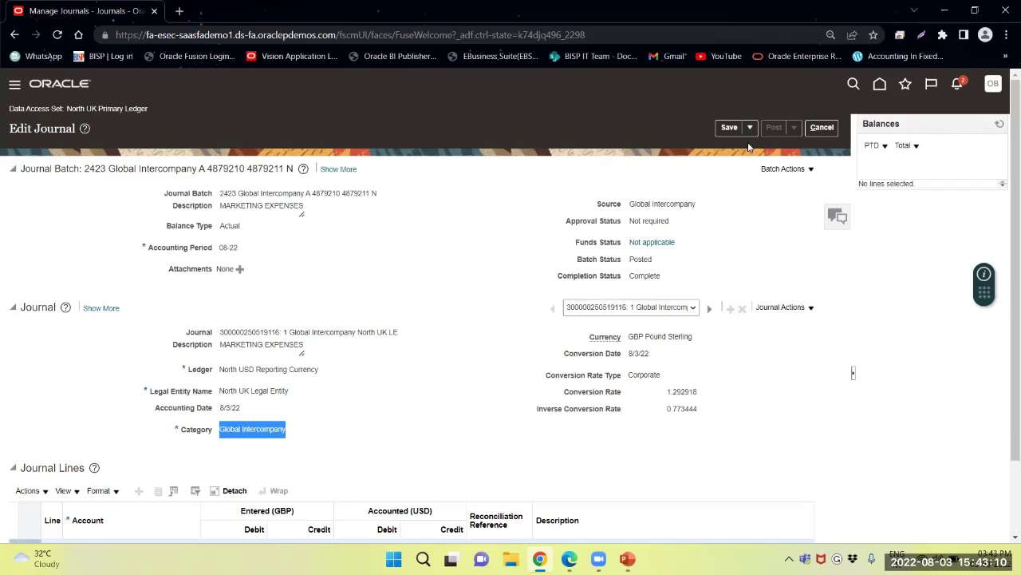
click(822, 127)
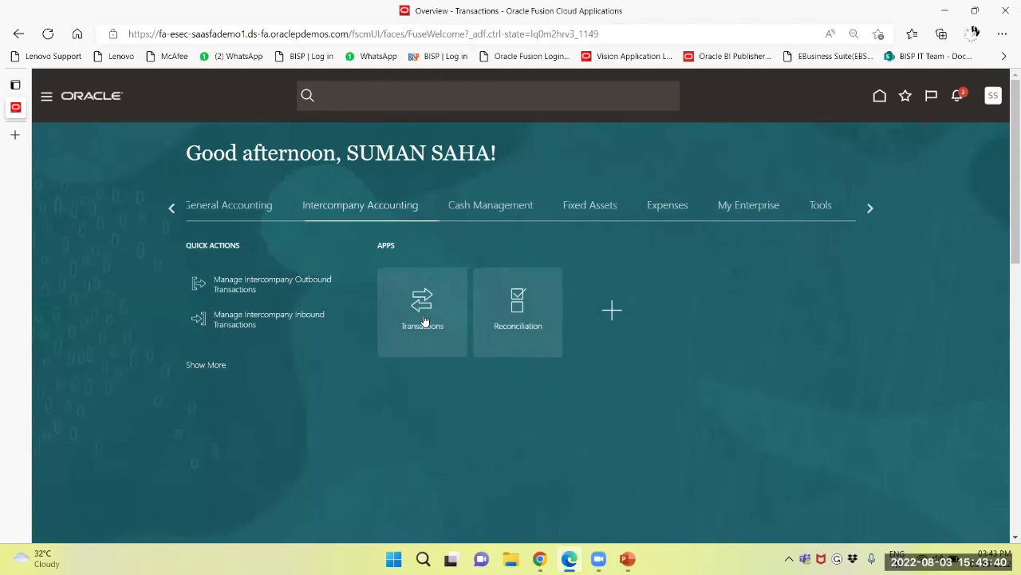
Step: In the receiver's session in Edge, submit Transfer to General Ledger with From and To Accounting Date set to 8/3/22, and acknowledge the confirmation
click(418, 315)
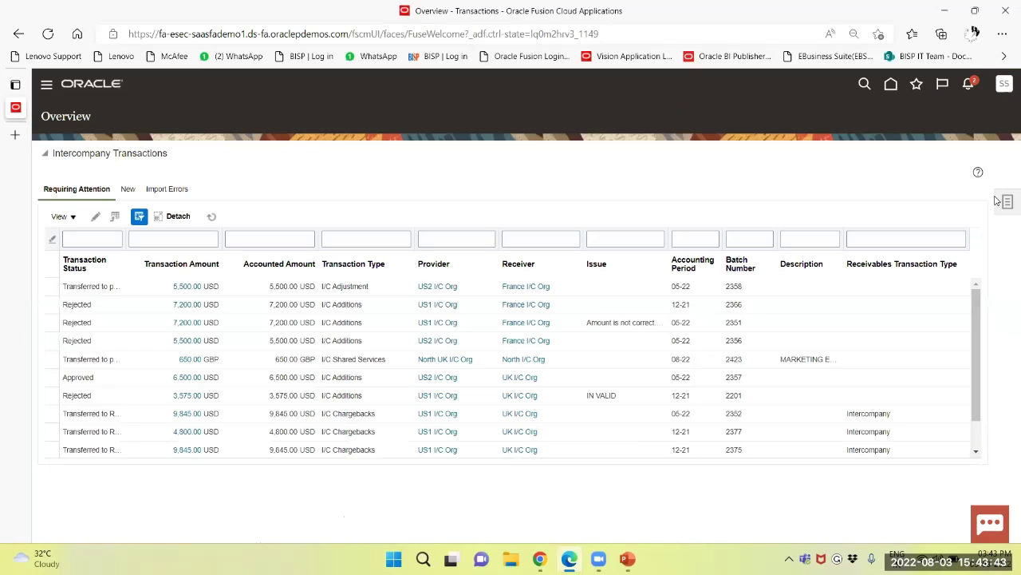
click(1006, 201)
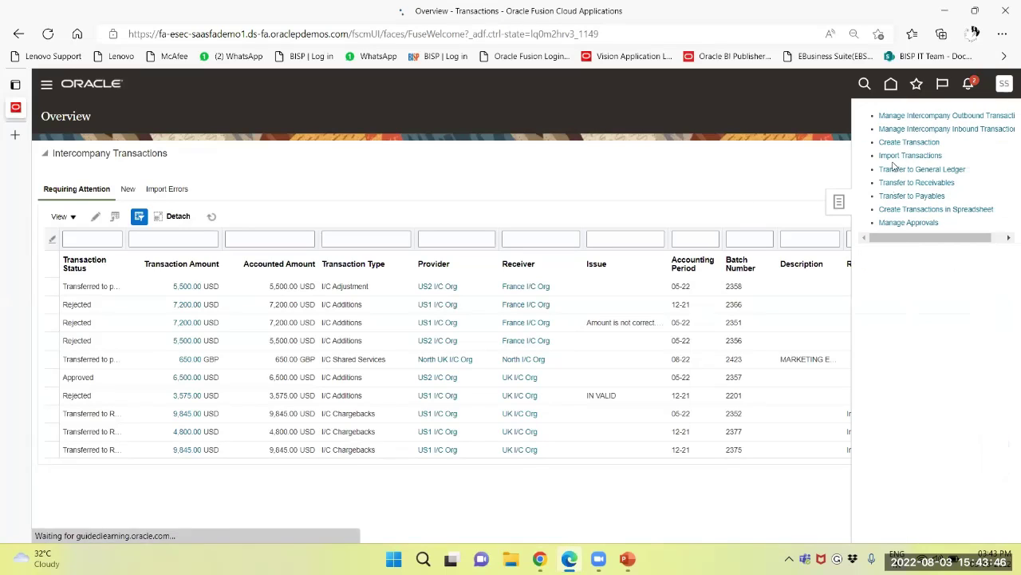
click(893, 170)
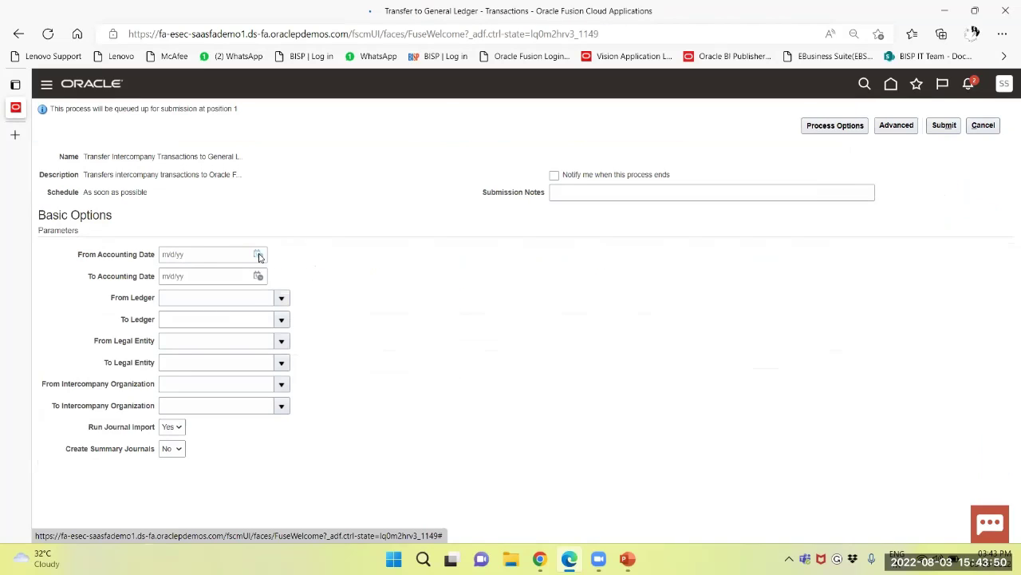
click(258, 254)
click(335, 311)
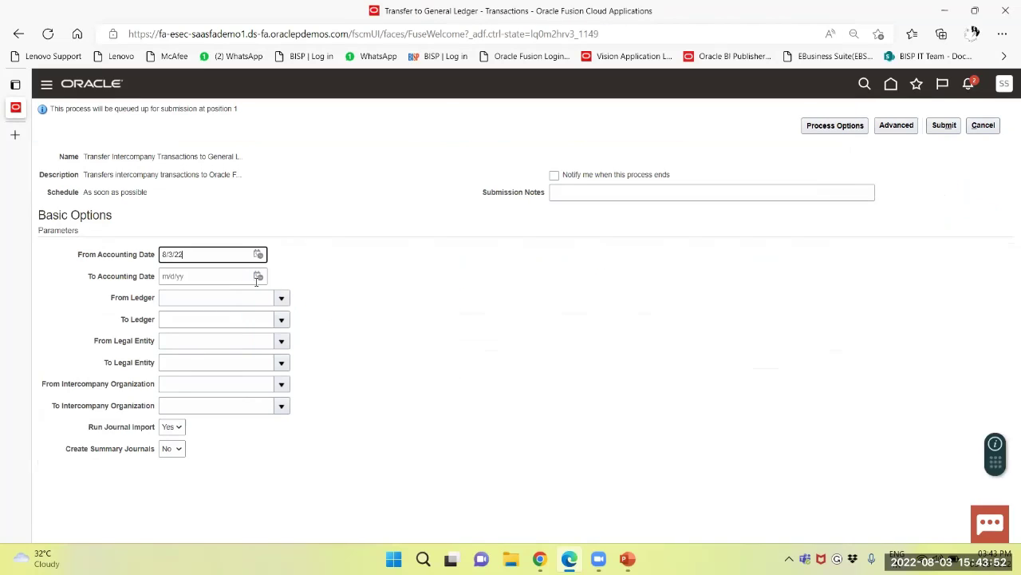
click(259, 276)
click(334, 331)
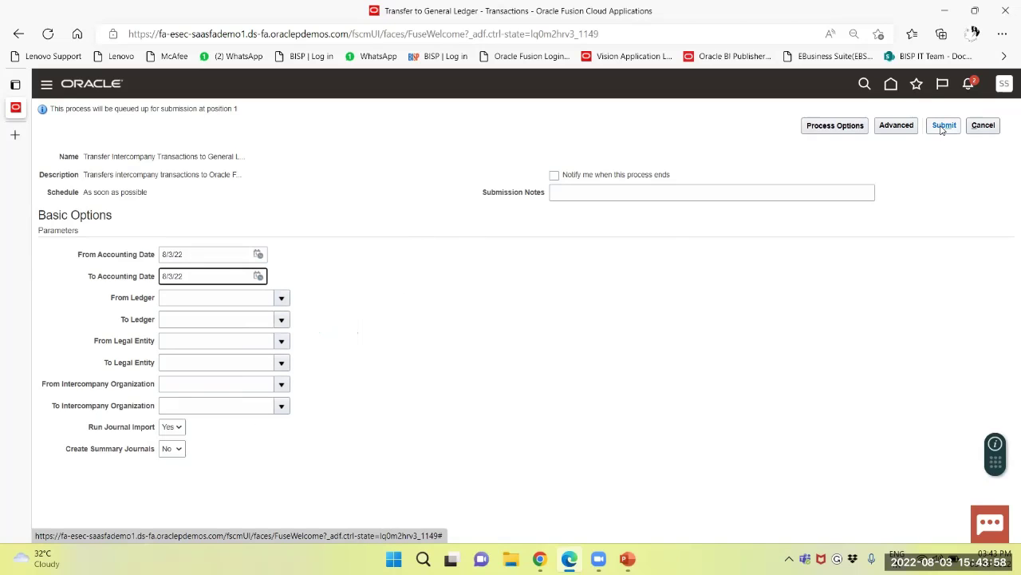
click(943, 126)
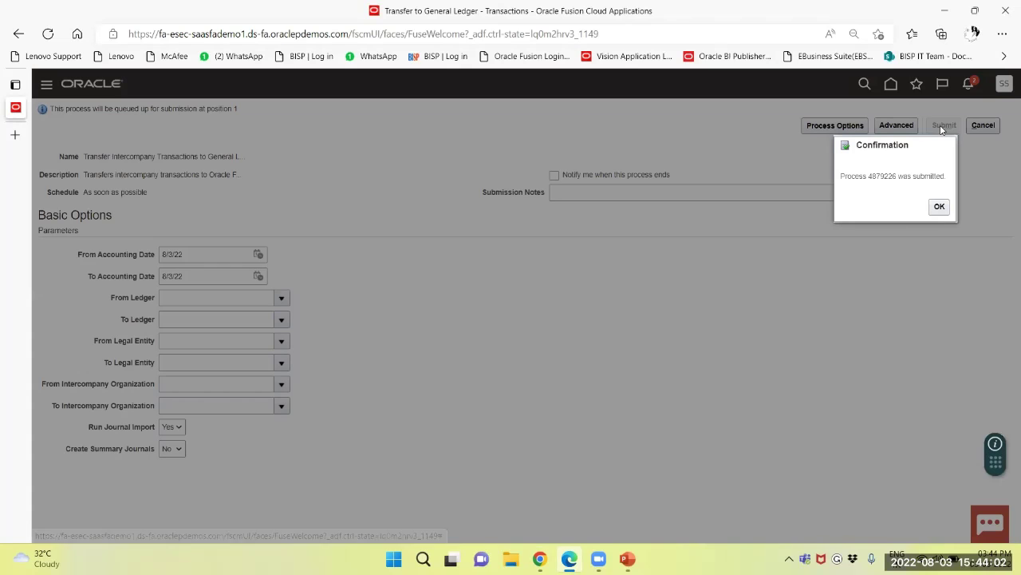
click(939, 206)
Step: Open Manage Journals in General Accounting for the North US Primary Ledger and search for journal batch 2423 in accounting period 08-22
click(889, 85)
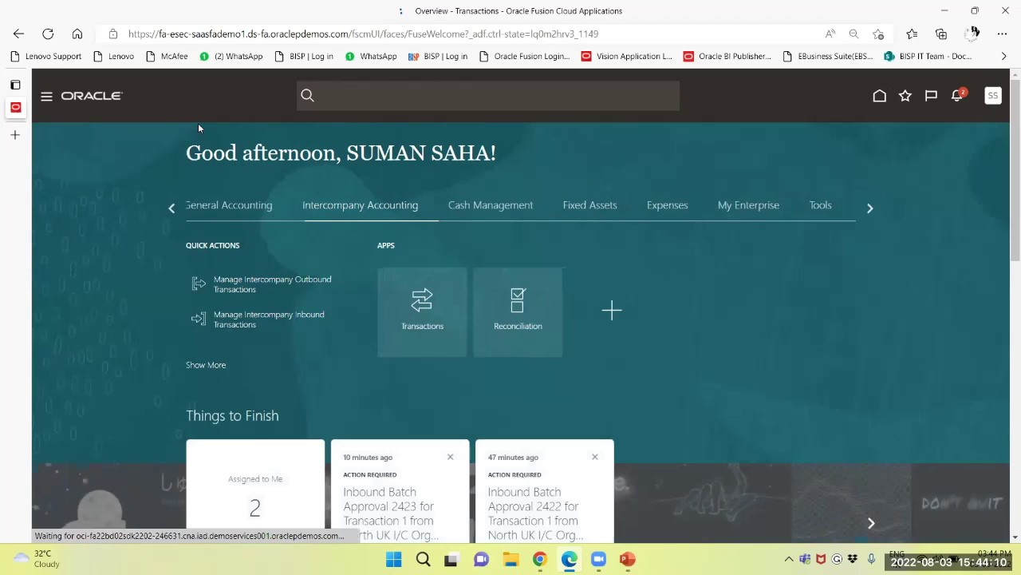
click(236, 209)
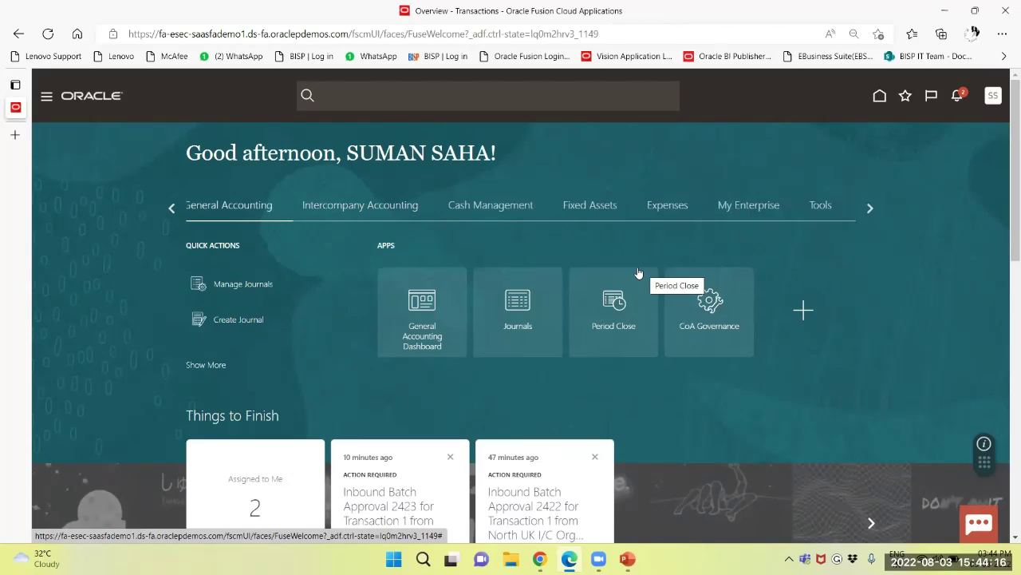
click(519, 327)
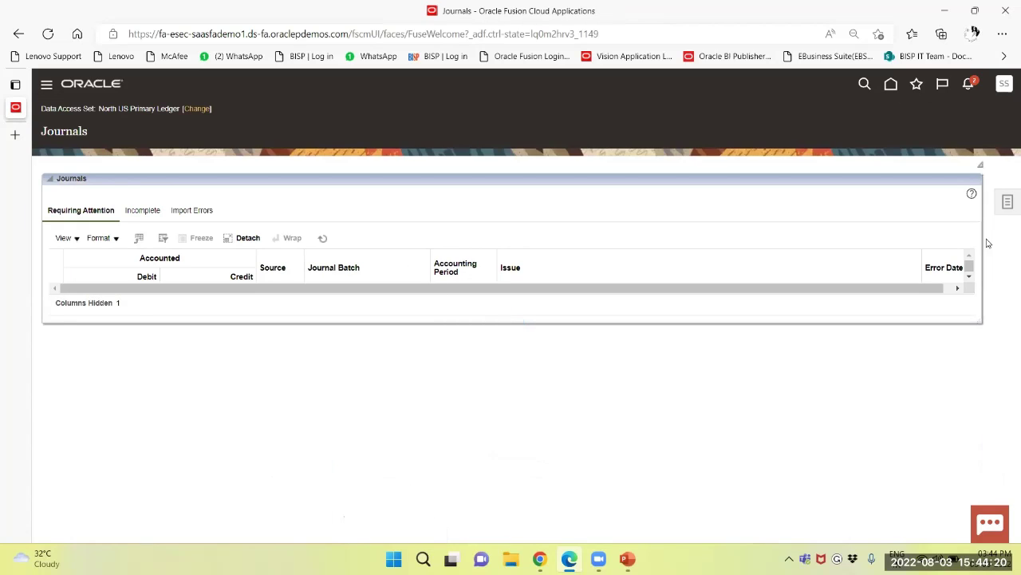
click(1007, 203)
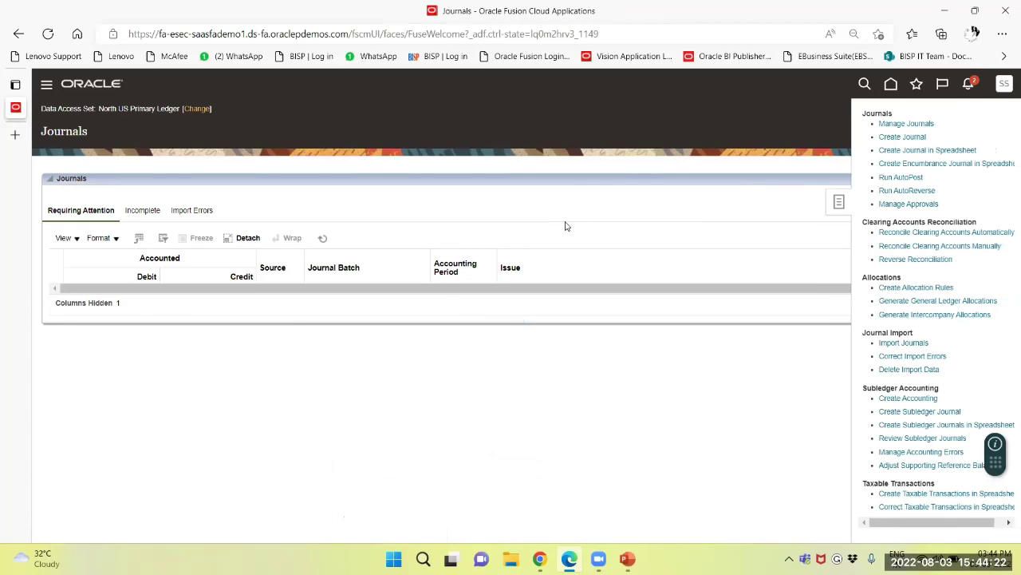
click(915, 124)
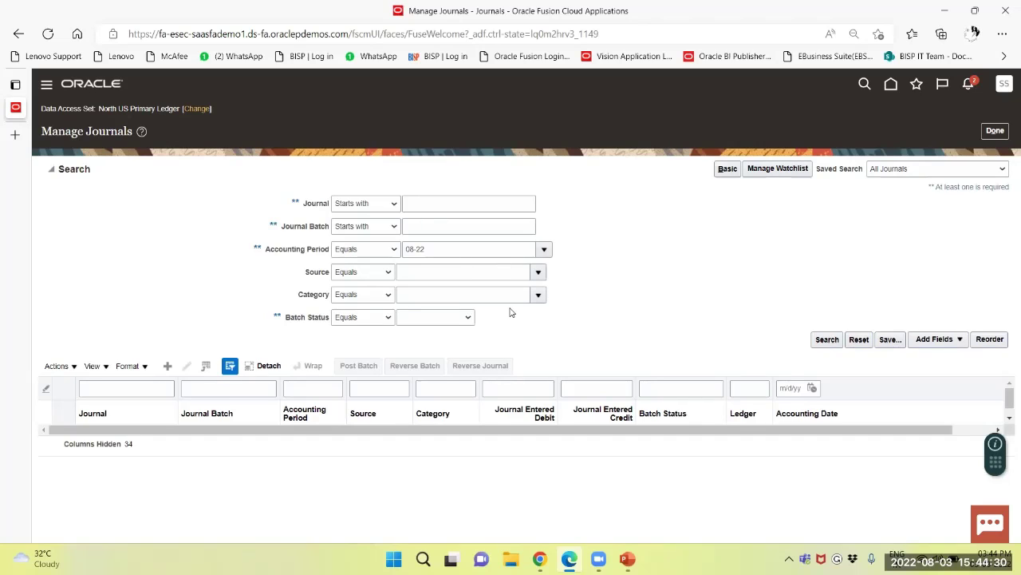
click(437, 237)
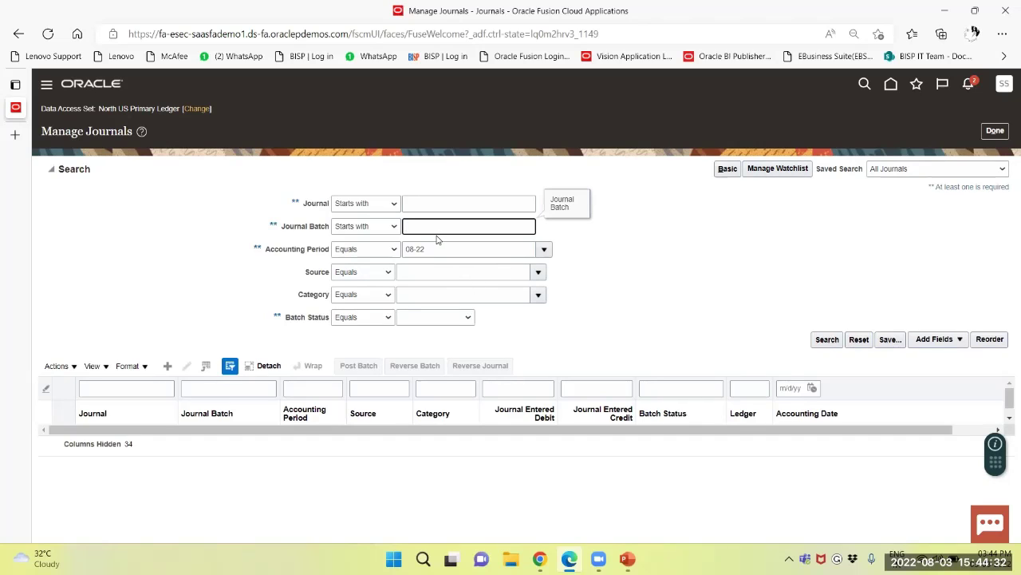
click(823, 340)
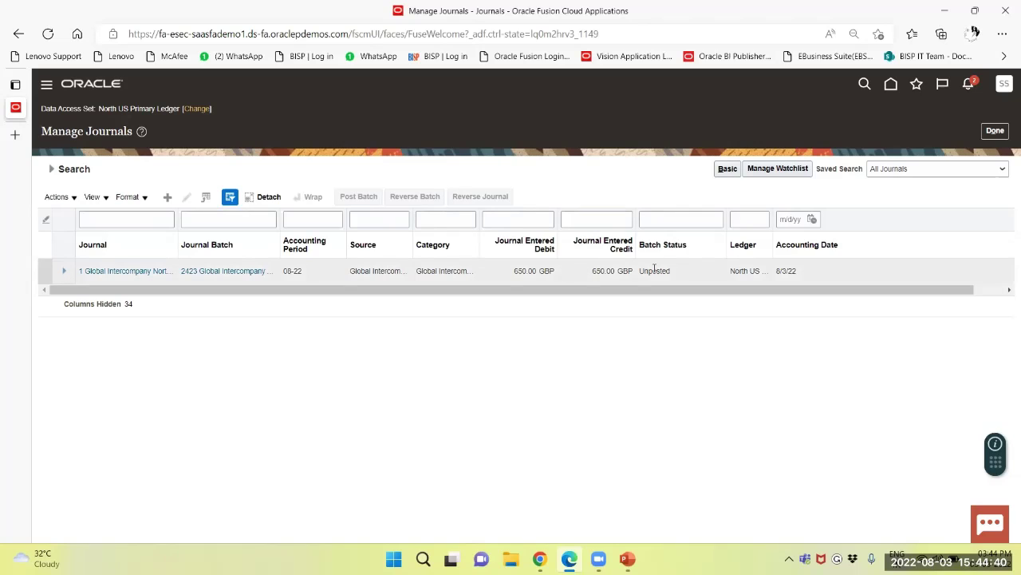
Step: Open the North US LE journal of batch 2423, check its journal lines, post it and acknowledge the confirmation
click(115, 272)
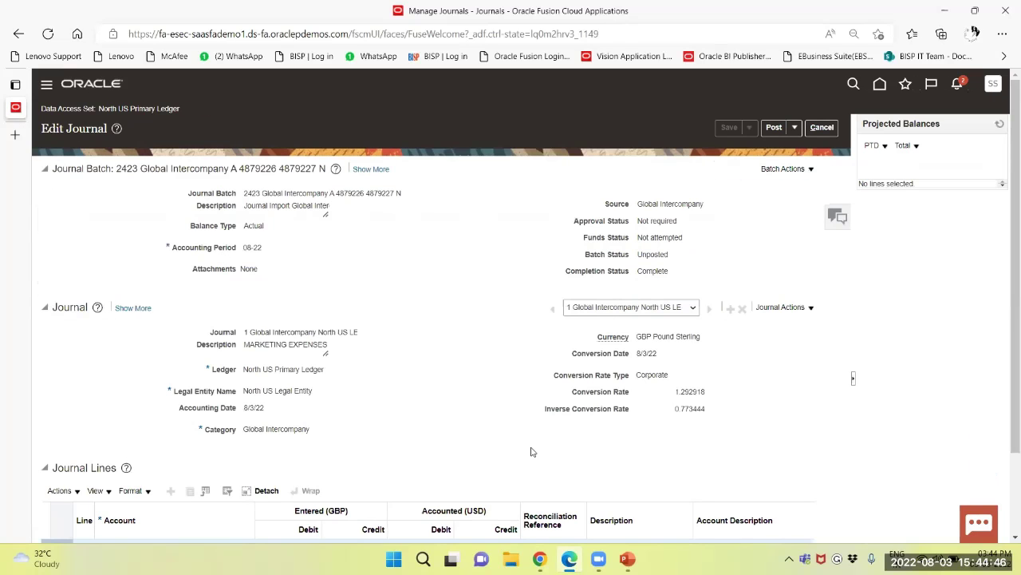
scroll(531, 448, down, 2)
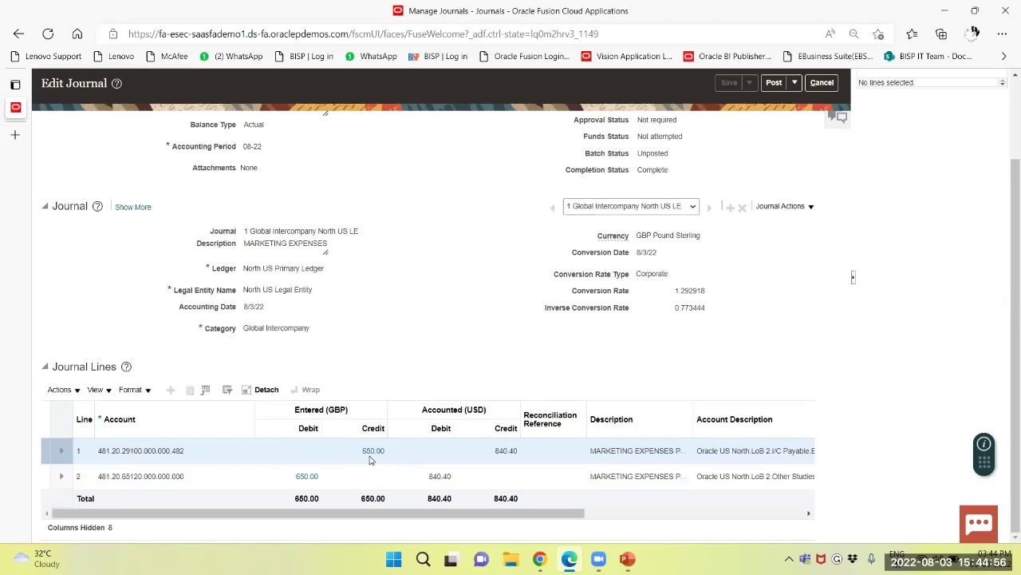
scroll(439, 435, up, 3)
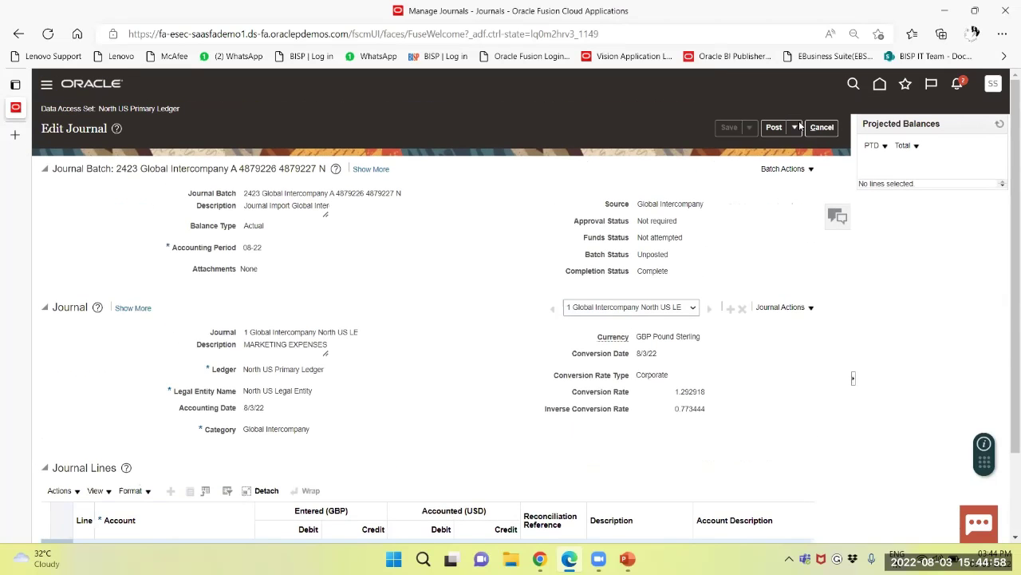
click(774, 128)
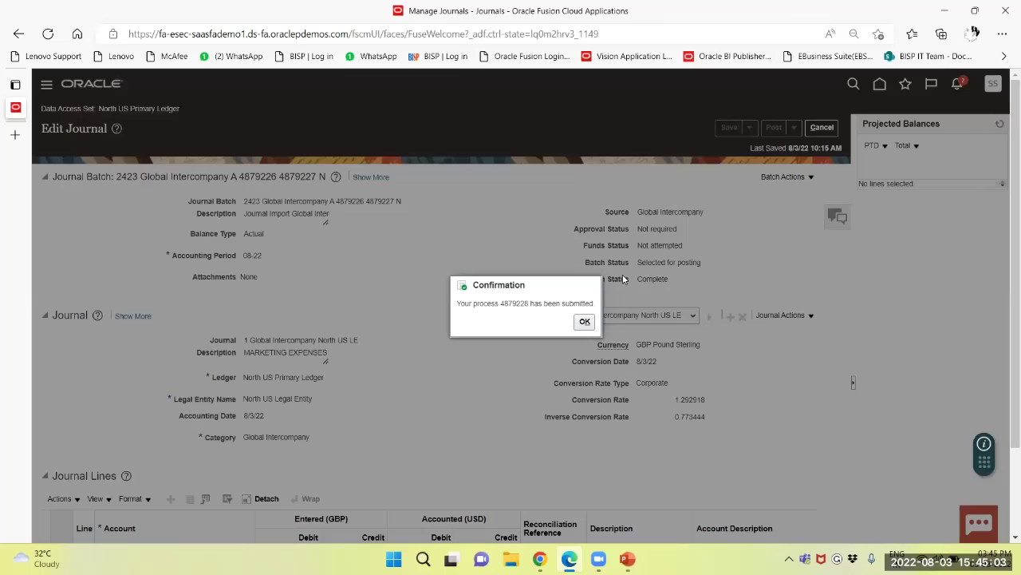
click(585, 322)
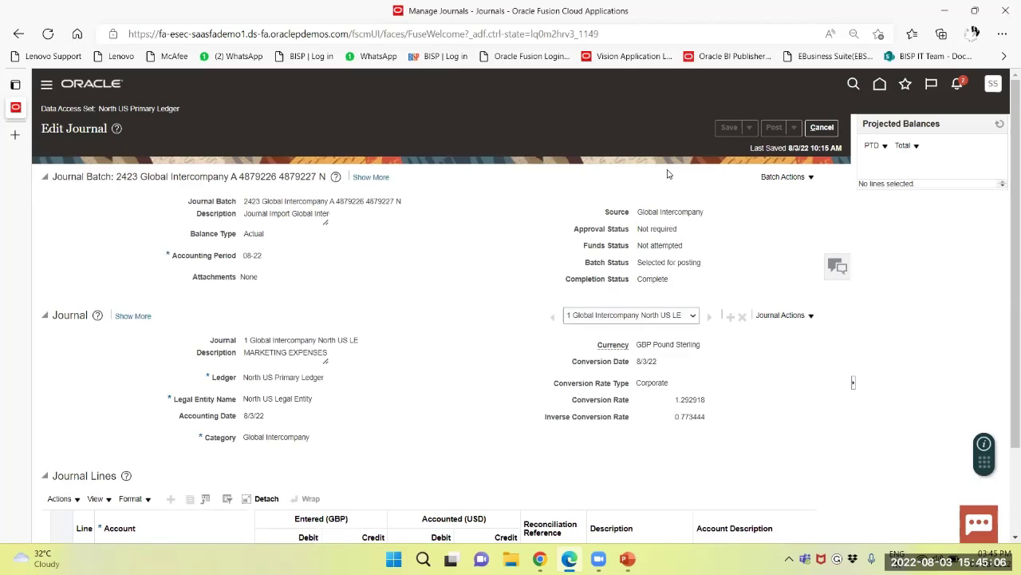
Step: Close the North US LE journal and rerun the Manage Journals search for batch 2423 in accounting period 08-22
click(822, 128)
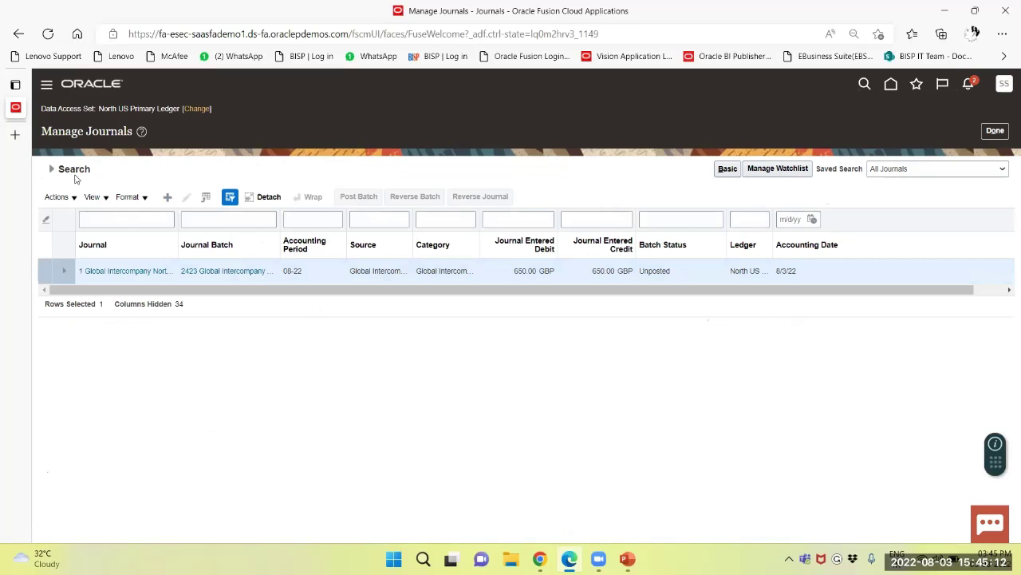
click(55, 169)
click(826, 339)
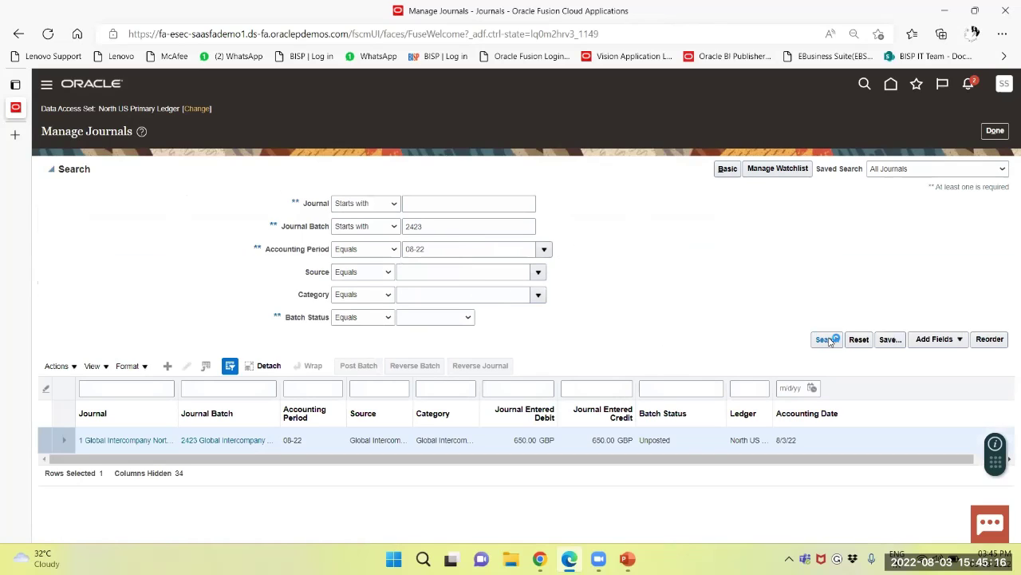
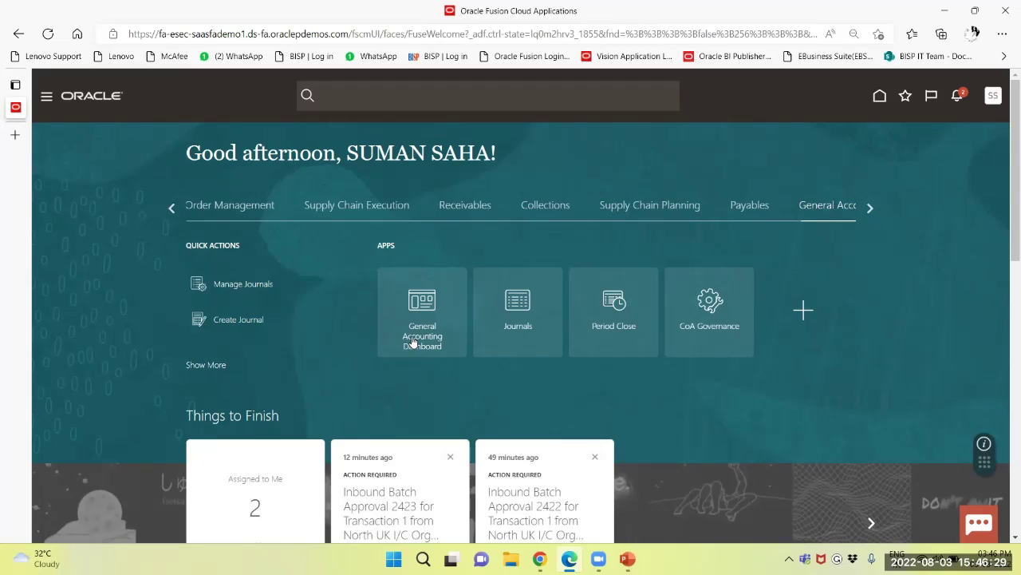
Step: Open Inquire on Detail Balances from the General Accounting Dashboard and set the ledger to Consolidate Enterprise Ledger
click(412, 348)
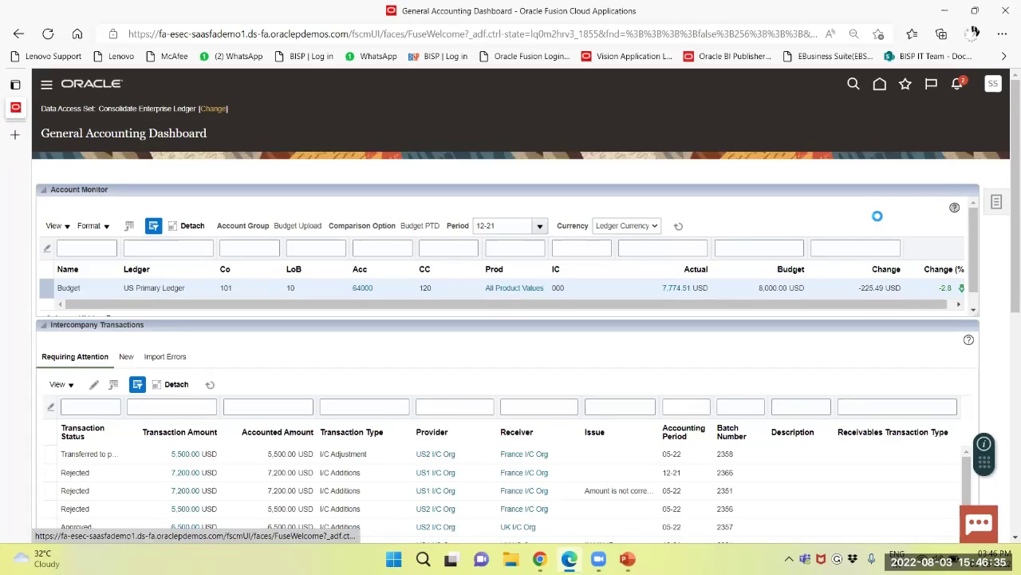
click(997, 204)
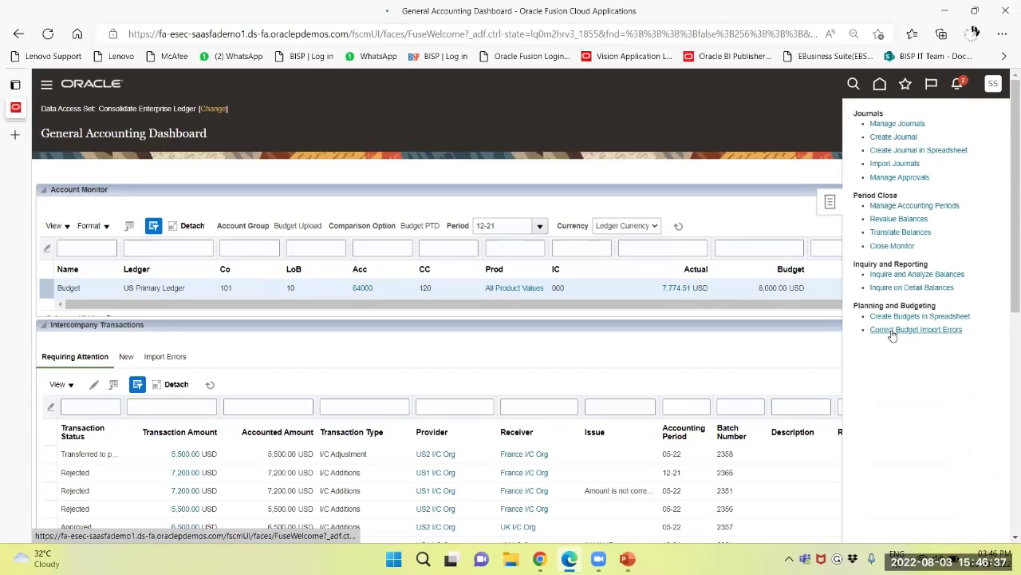
click(895, 289)
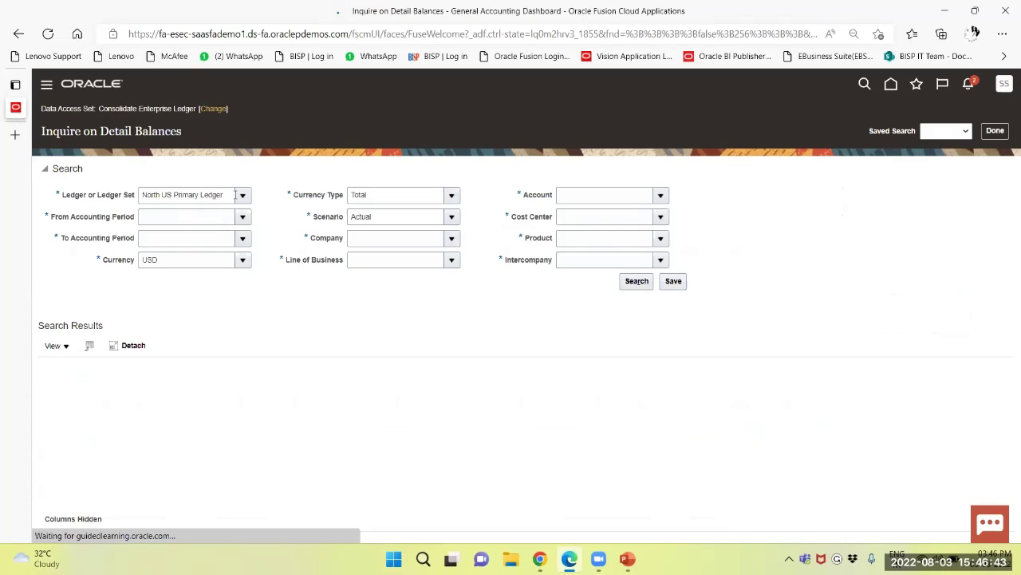
click(242, 195)
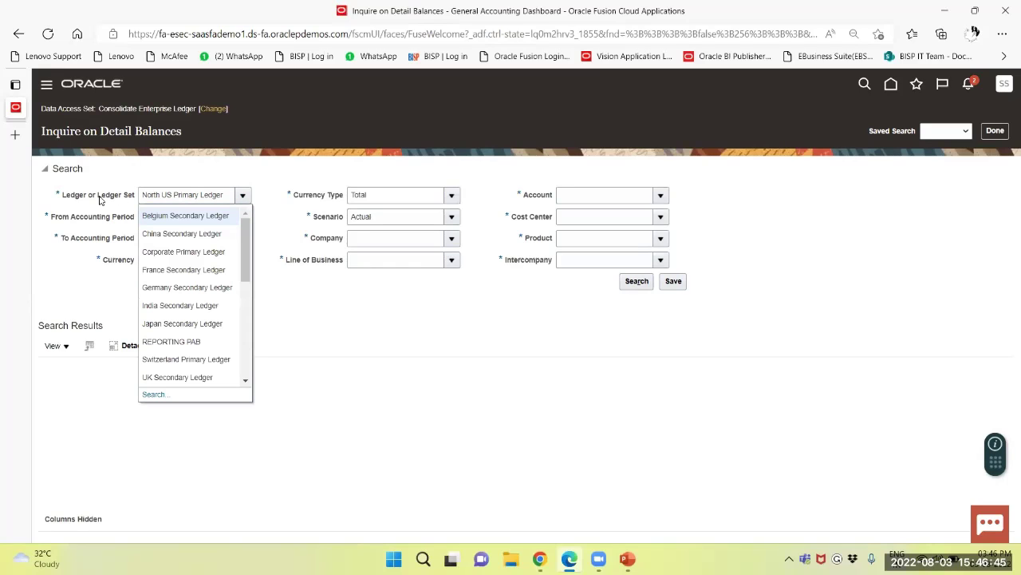
scroll(243, 253, down, 8)
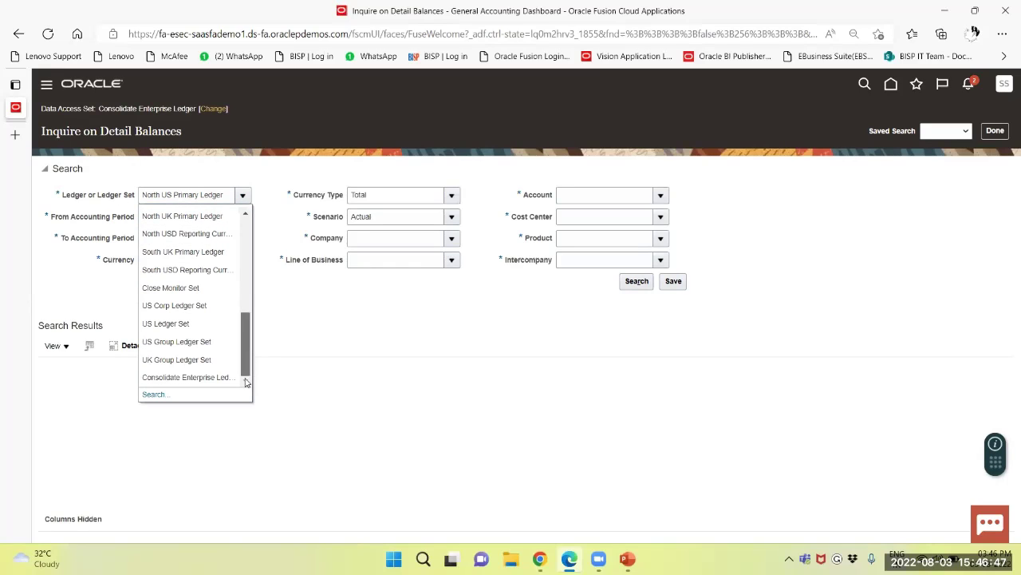
click(175, 377)
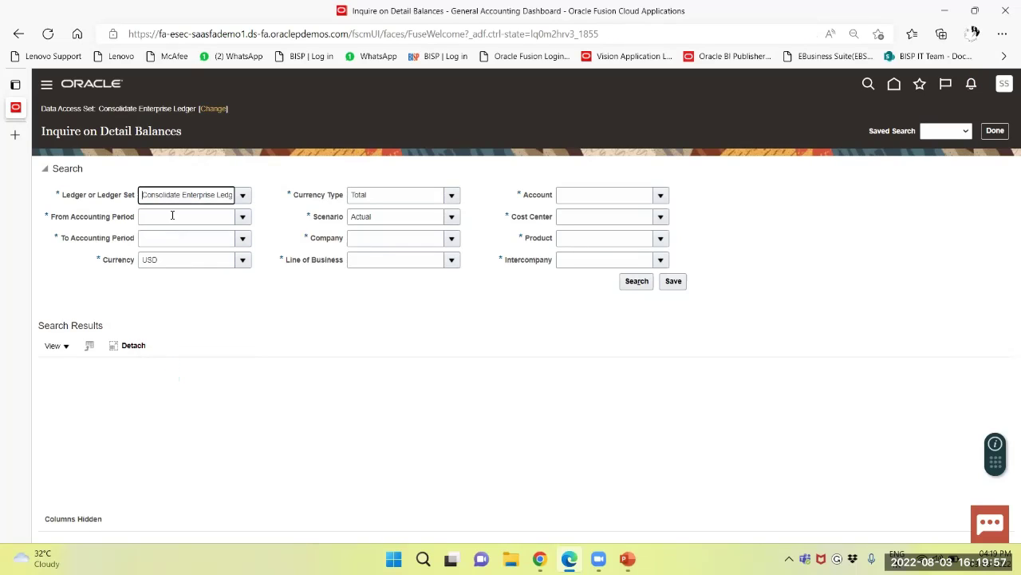
Step: Set both the From and To Accounting Period of the balance inquiry to 08-22
click(171, 215)
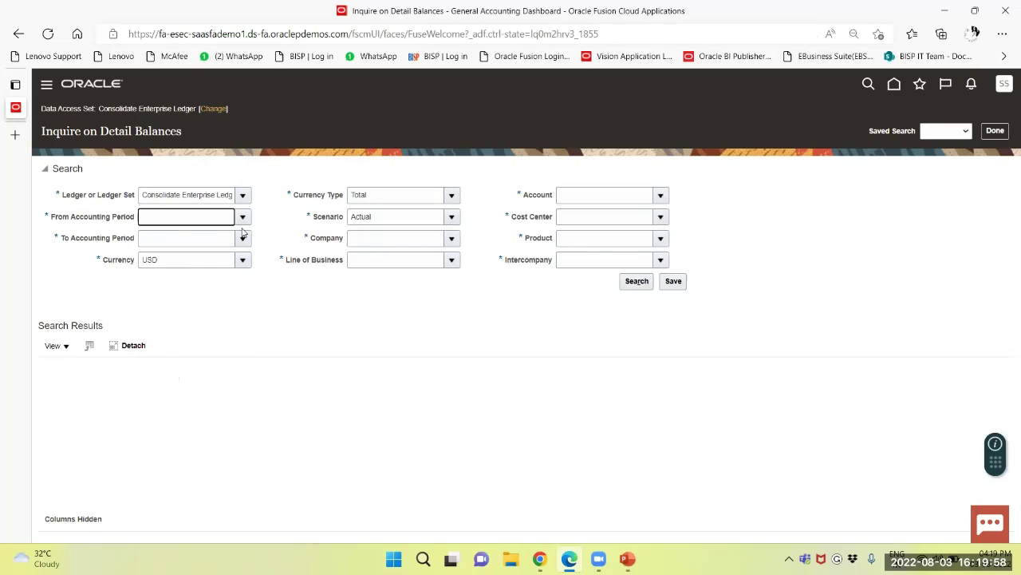
text(06-22)
key(Tab)
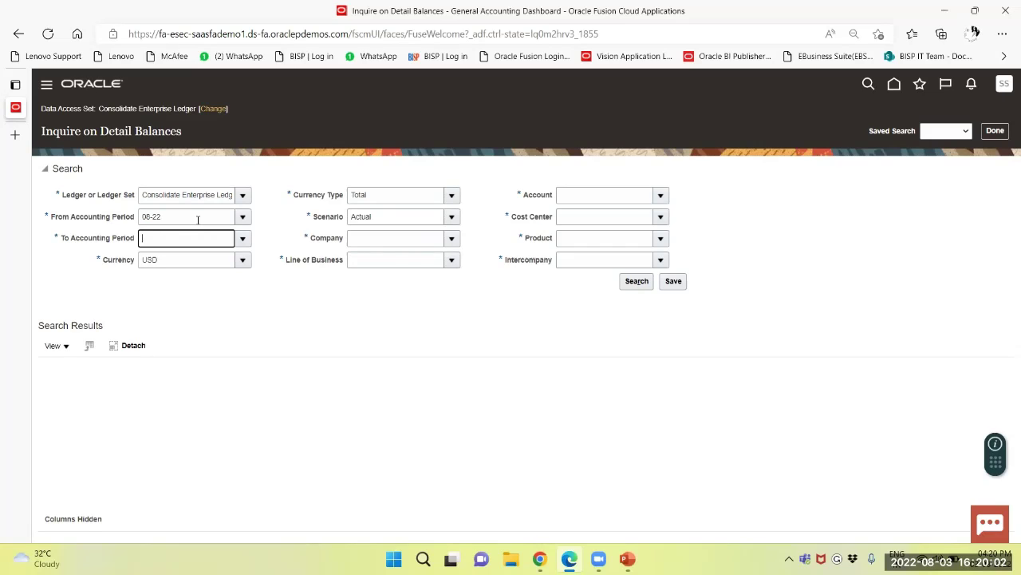
text(08-522)
key(BackSpace)
key(Tab)
key(Tab)
key(Tab)
key(Tab)
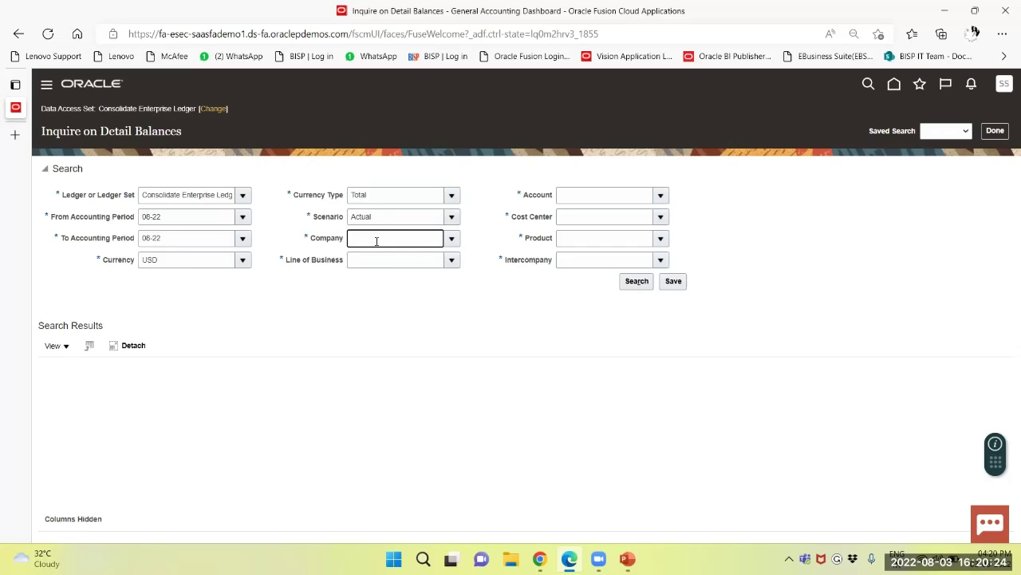
Step: Set the Company criterion to 481, Oracle US North
text(81)
click(451, 239)
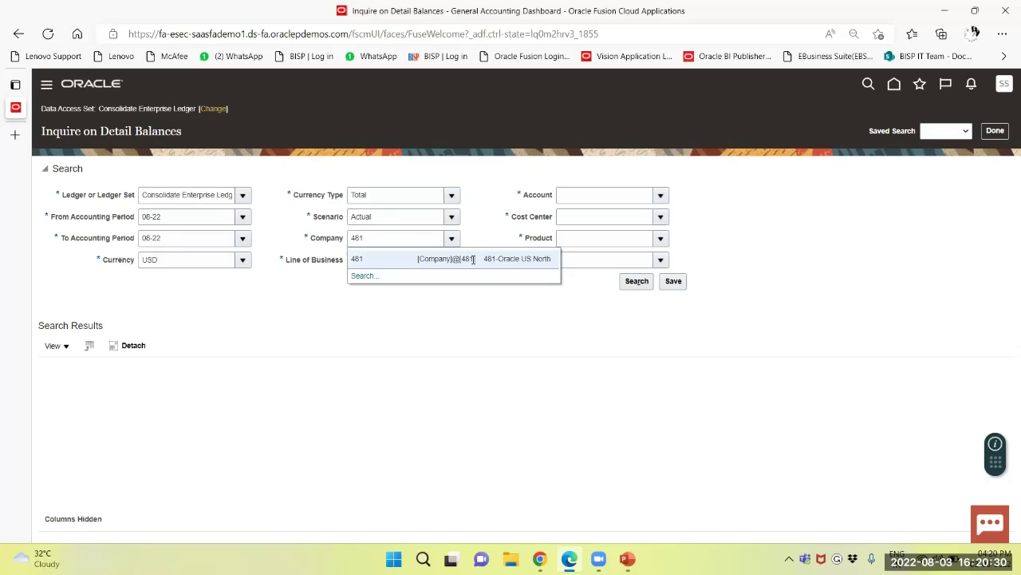
click(506, 260)
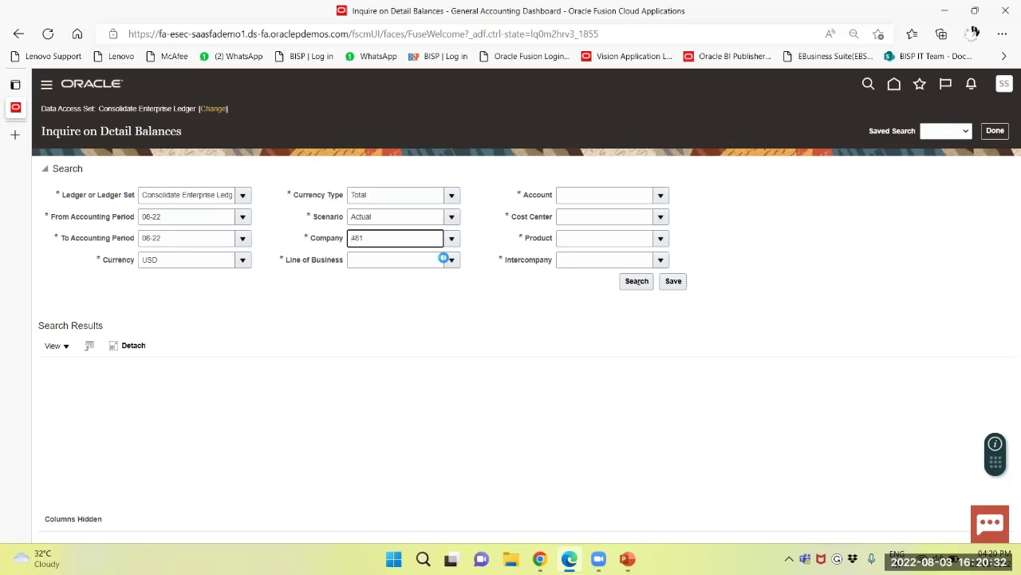
Step: Set Line of Business to All Line of Business Values
click(405, 260)
click(451, 259)
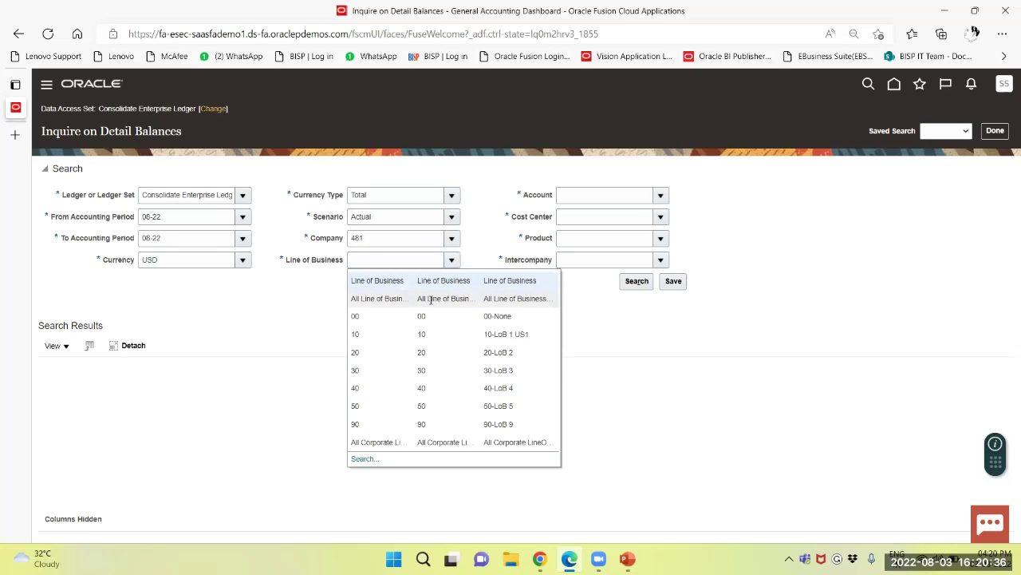
click(430, 299)
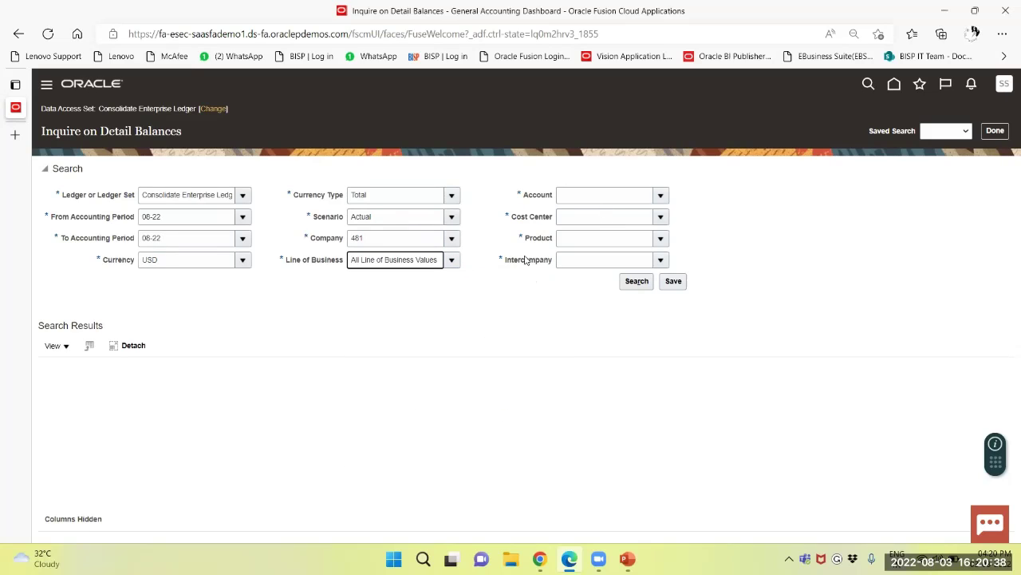
Step: Look up Line of Business 20 in the value search and apply it to the inquiry
click(451, 260)
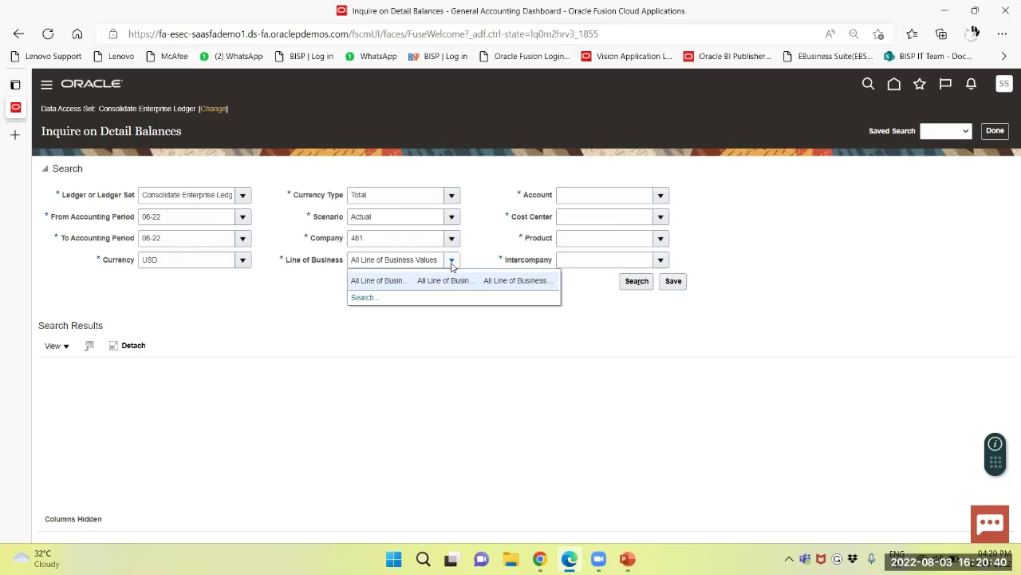
click(363, 297)
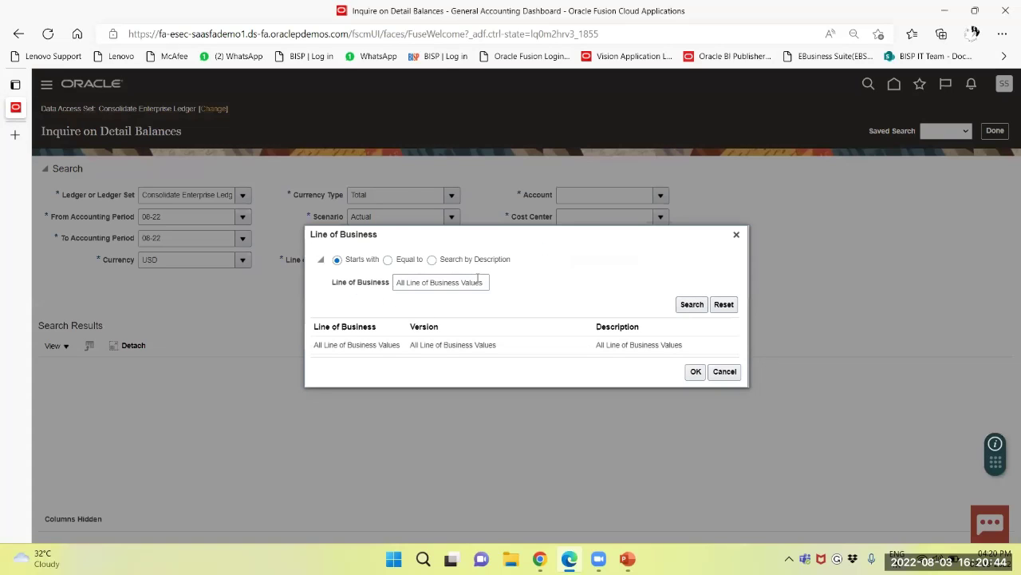
triple_click(470, 281)
text(20)
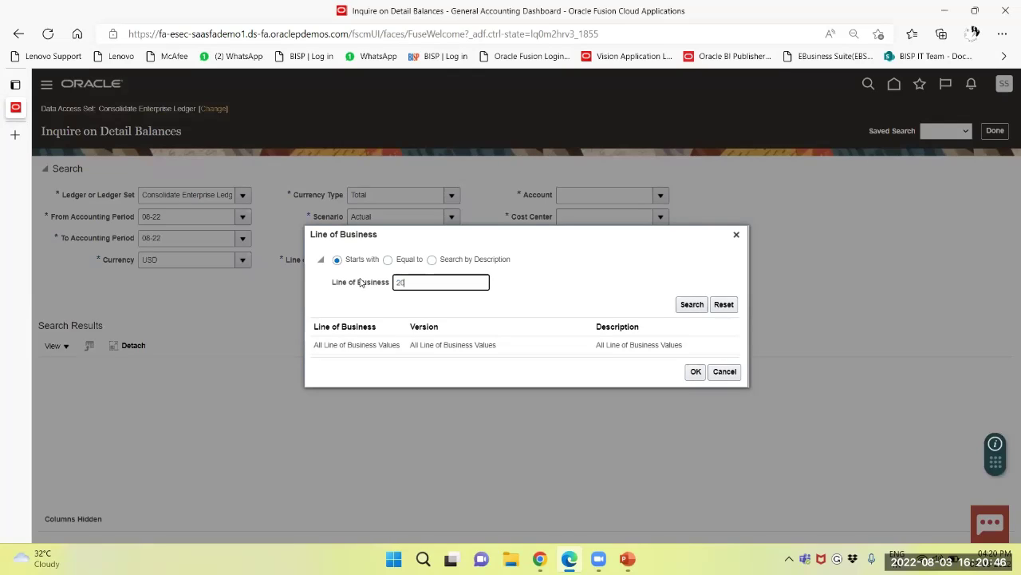
key(Return)
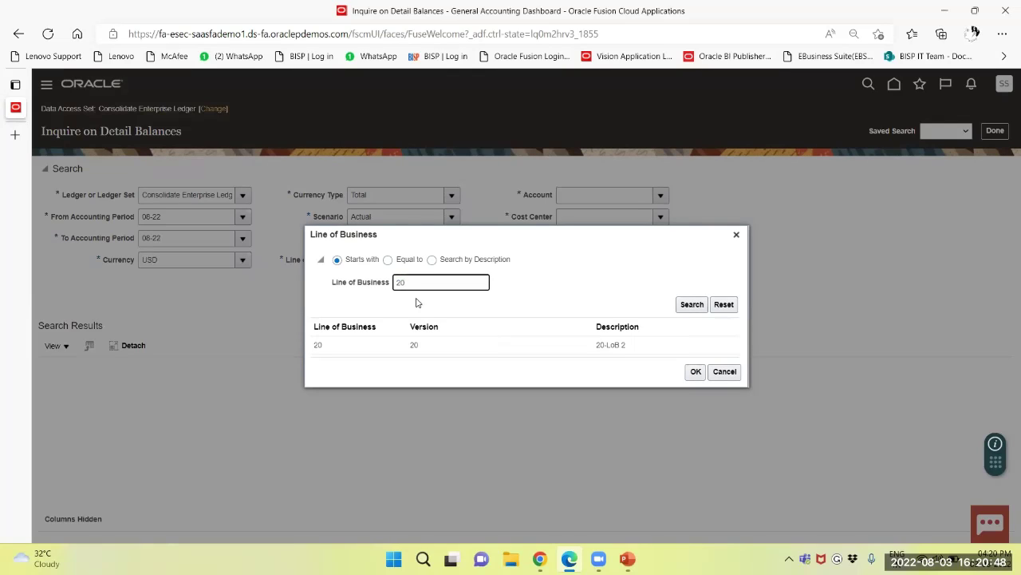
click(412, 344)
click(695, 371)
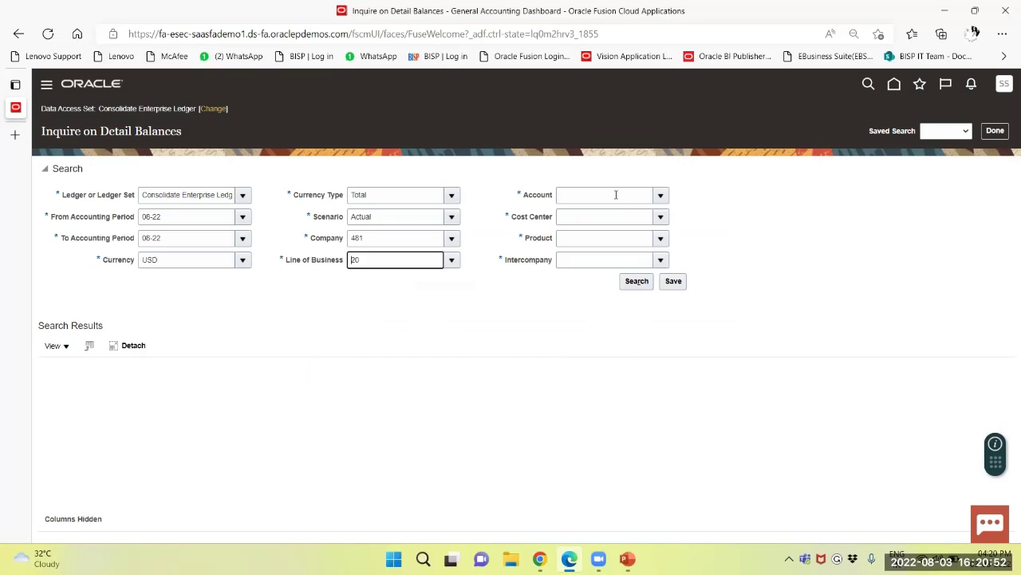
Step: Set Account to 29100, I/C Payable, and Cost Center to 000
click(615, 193)
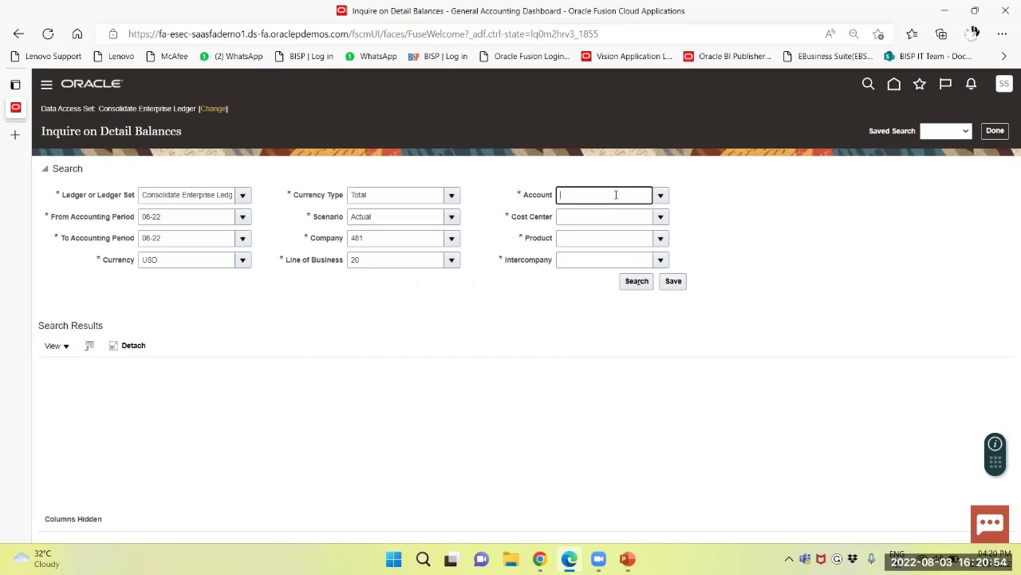
text(29100)
key(Tab)
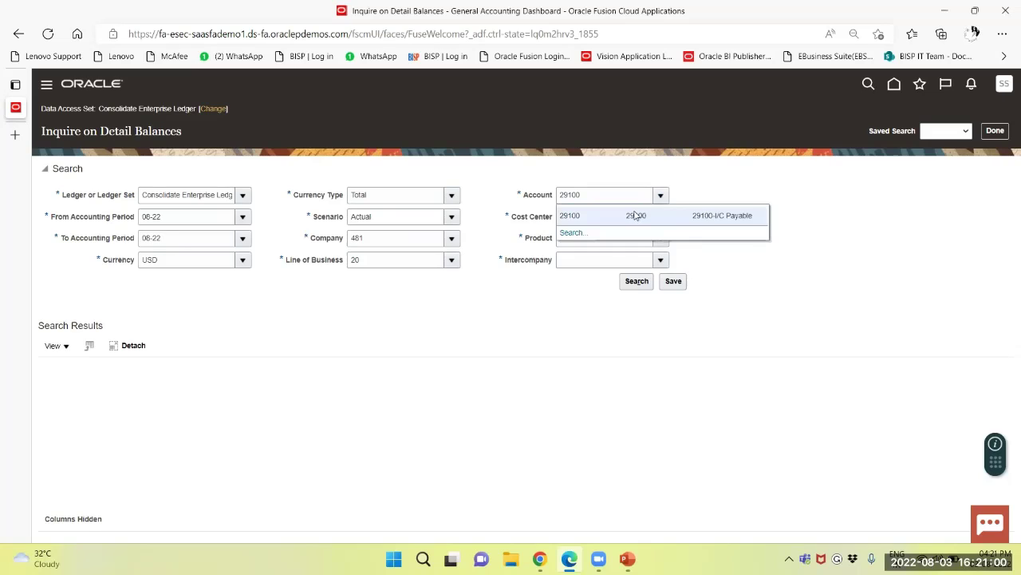
click(713, 216)
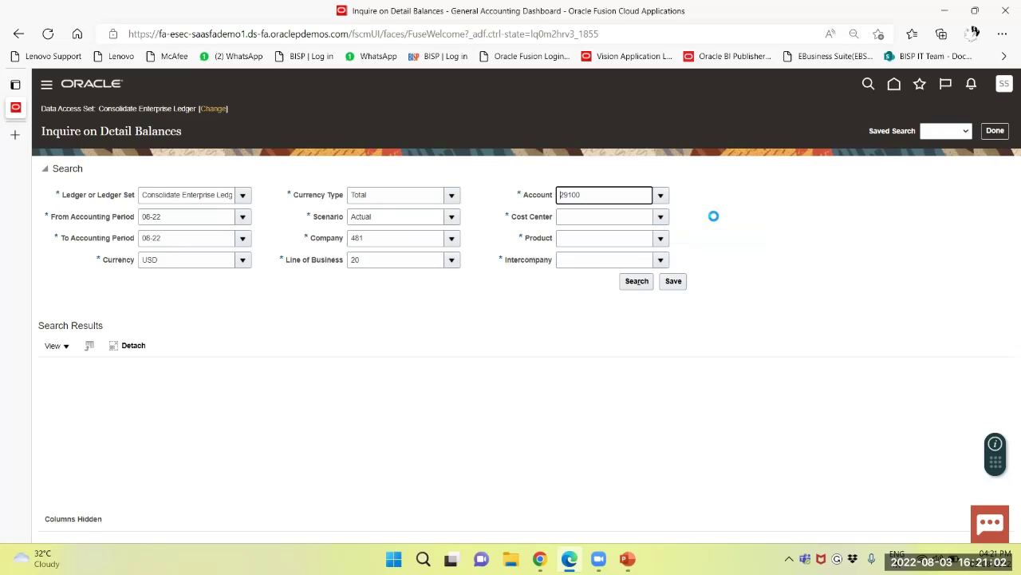
click(607, 215)
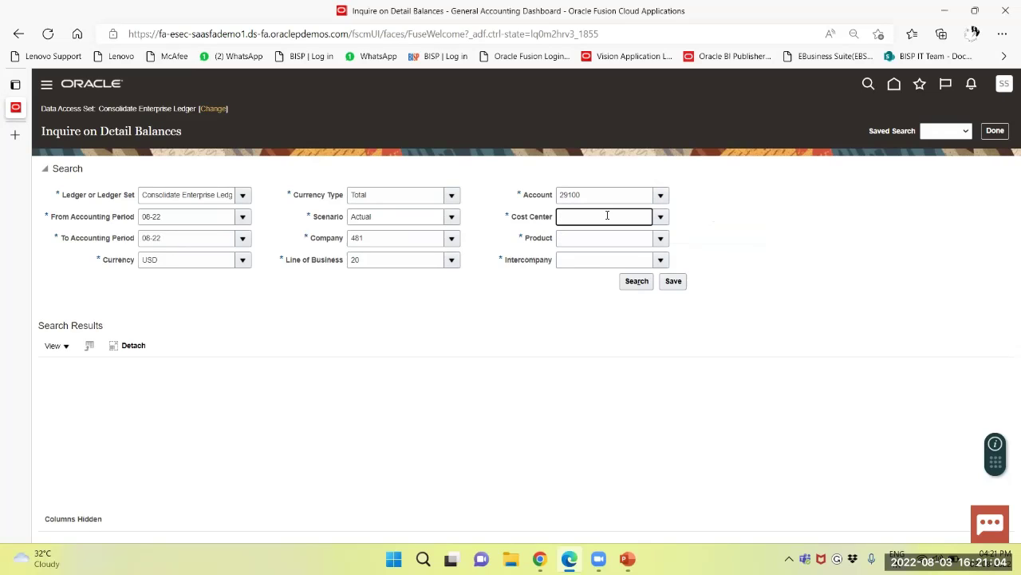
click(660, 216)
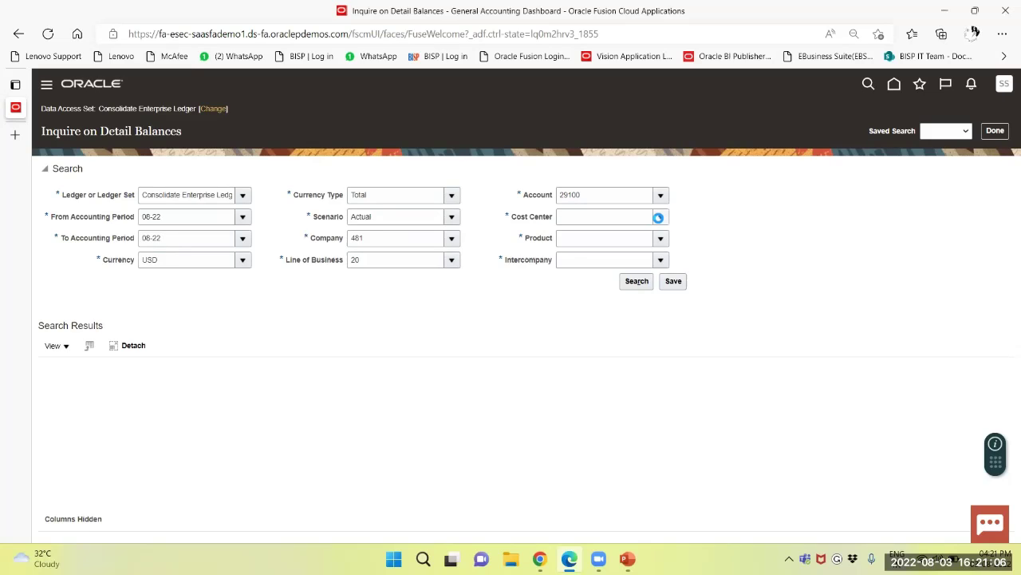
click(574, 271)
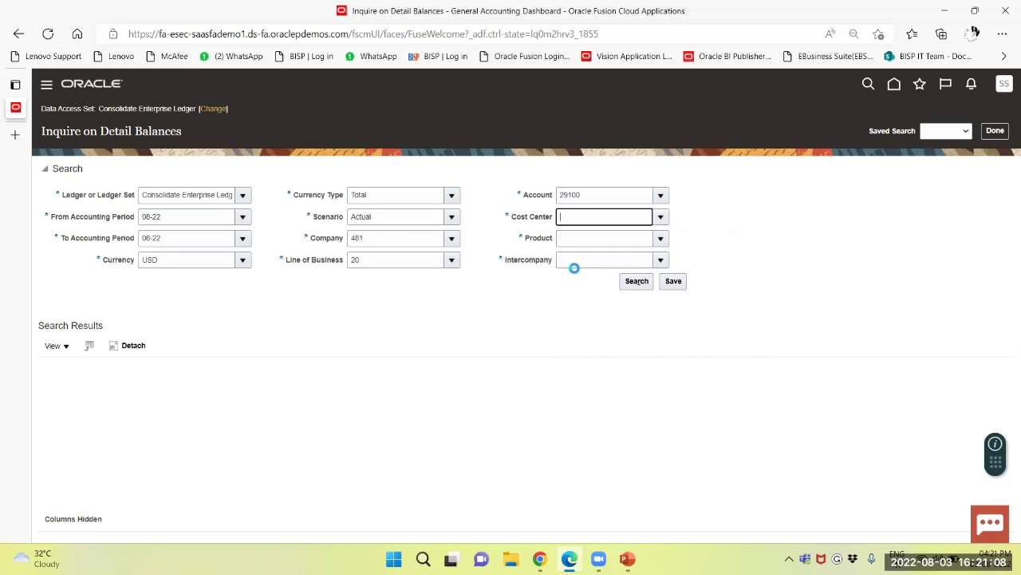
Step: Set Product to 000 and Intercompany to All Intercompany Values
click(587, 237)
click(662, 239)
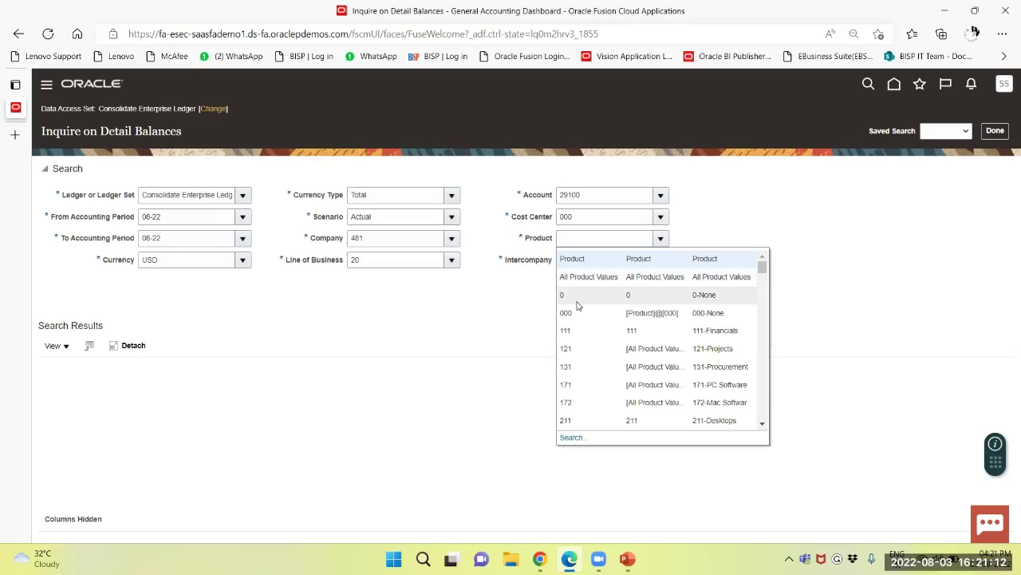
click(578, 312)
click(584, 255)
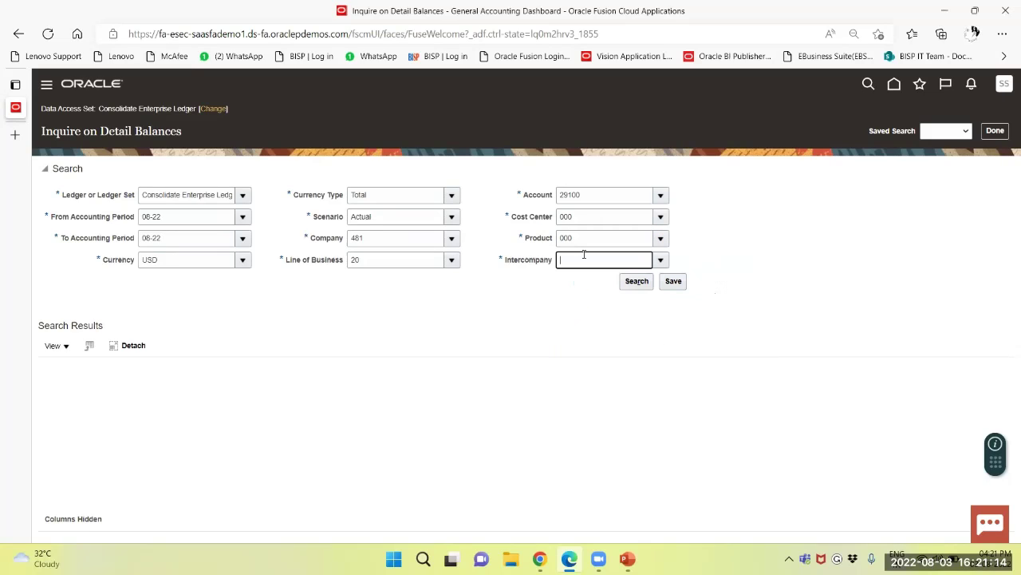
click(660, 259)
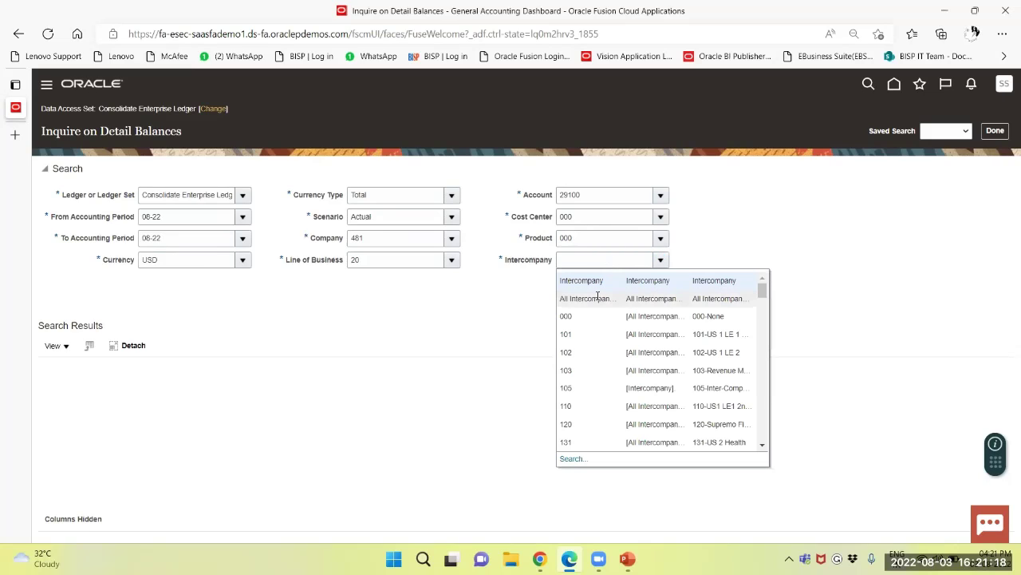
click(596, 296)
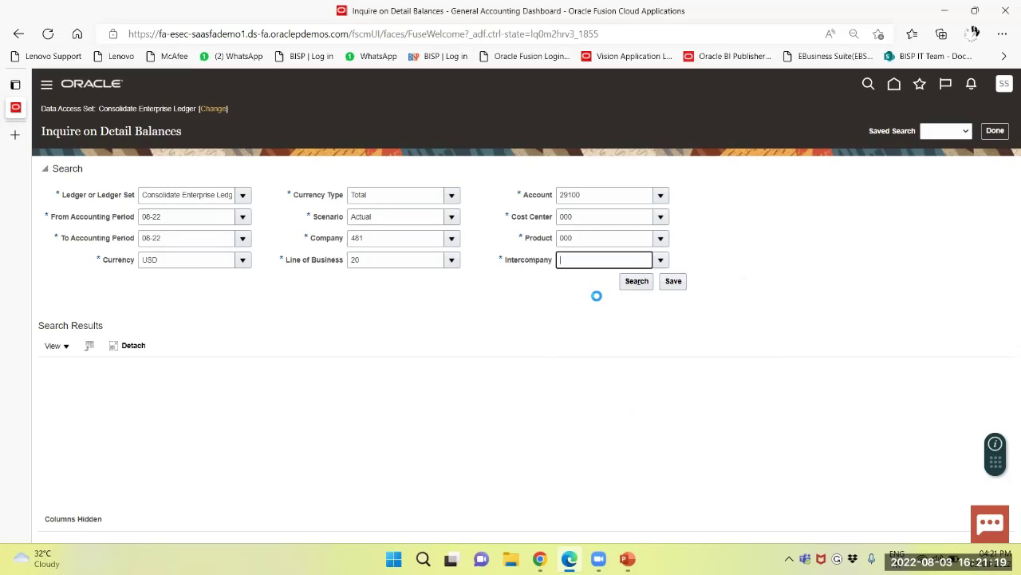
Step: Search the detail balances and drill into the period activity of intercompany 482 to examine the journal line of batch 2423
click(636, 281)
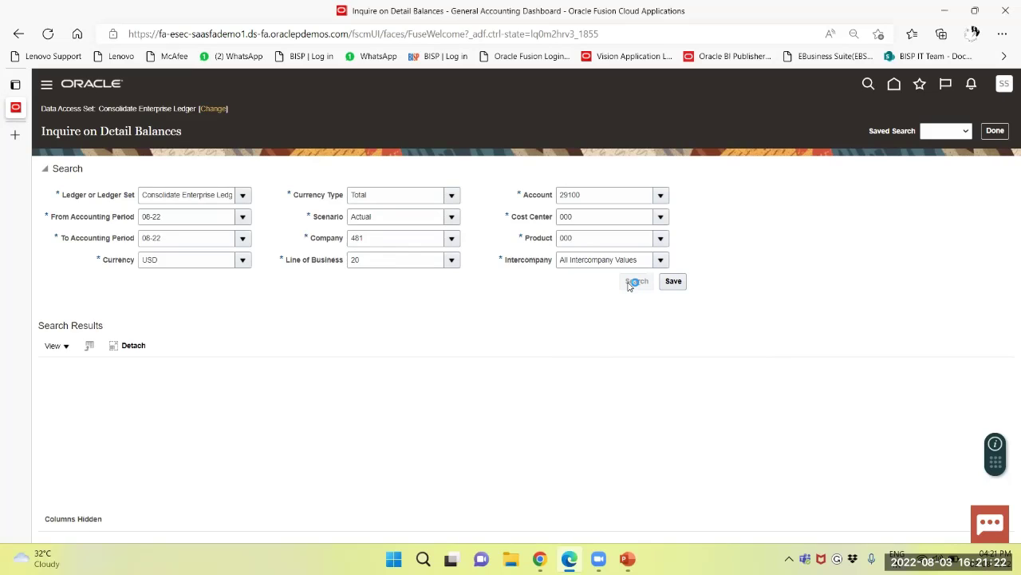
click(629, 284)
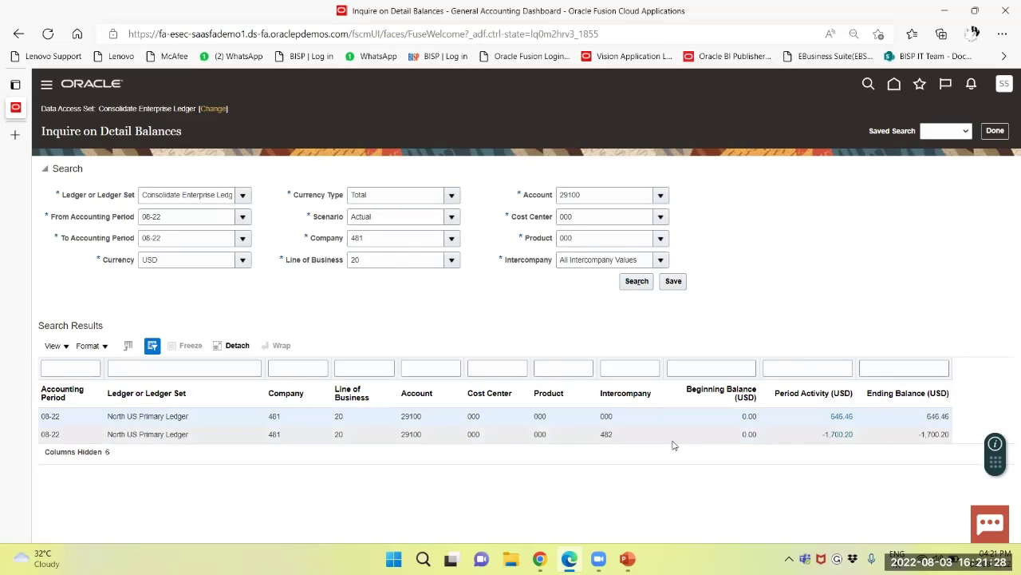
click(834, 433)
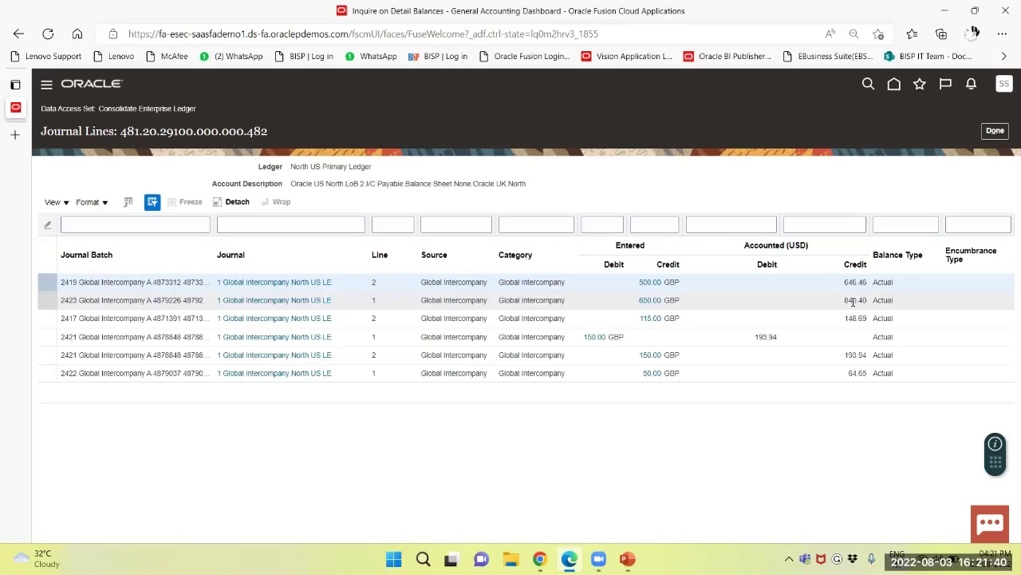
click(66, 301)
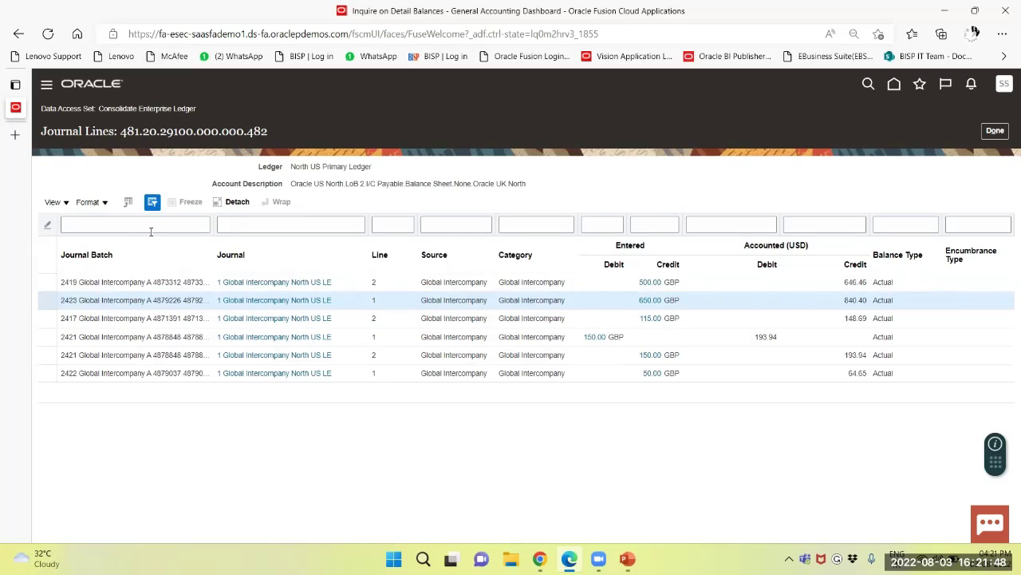
Step: Check the ledger of the journal lines, return to the detail balances inquiry, and set Company to 482
drag(292, 166, 395, 169)
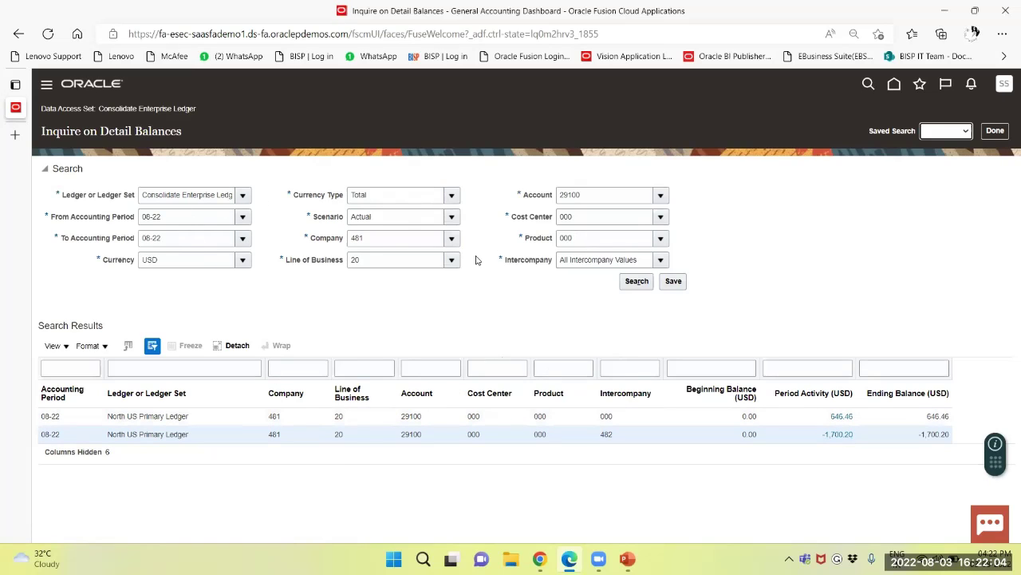
drag(403, 238, 314, 241)
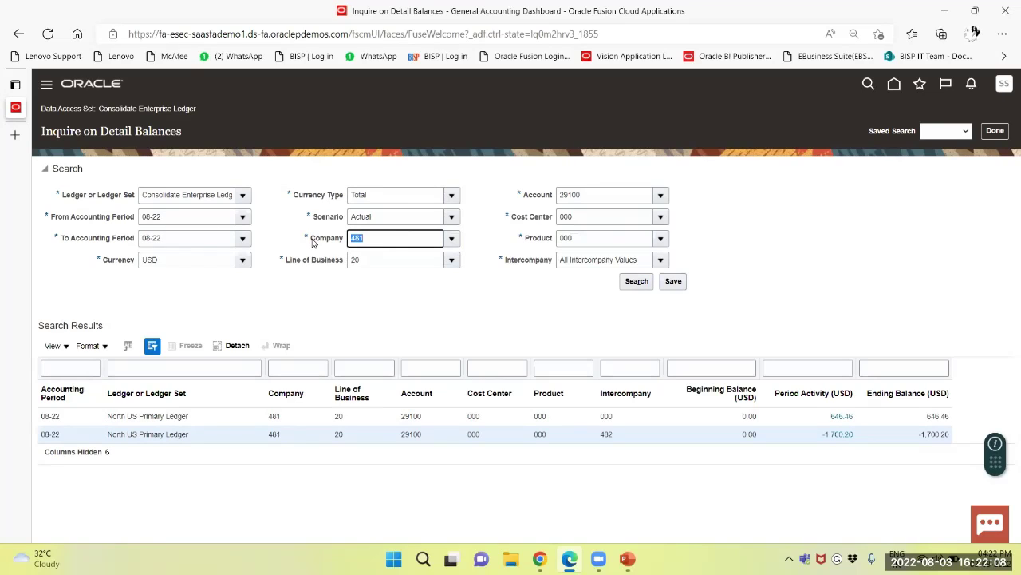
text(482)
key(Tab)
key(Tab)
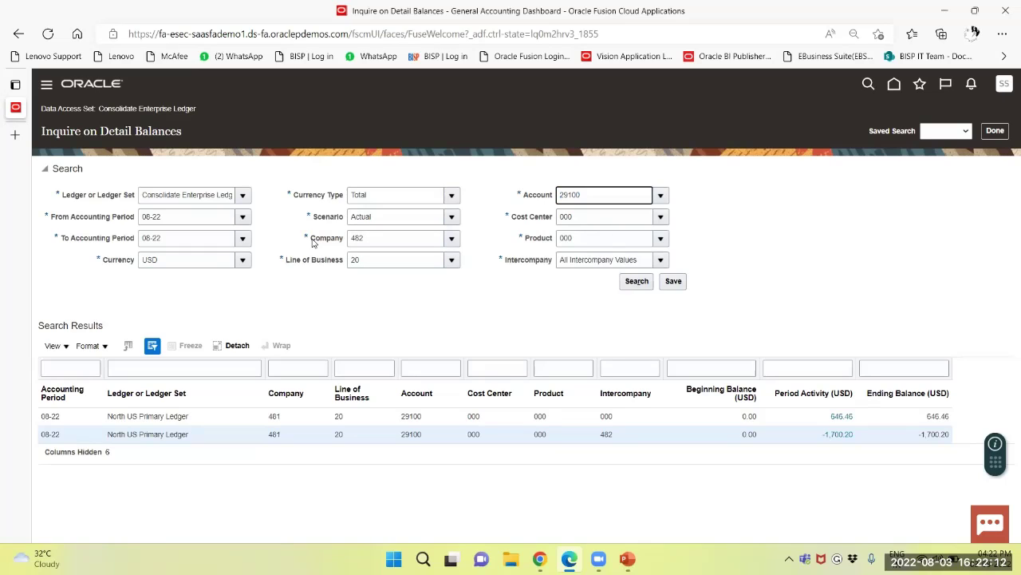
Step: Set the inquiry's Account to 18100, keeping the remaining search criteria
key(Delete)
key(Delete)
key(Delete)
text(181)
key(Tab)
key(Tab)
key(Tab)
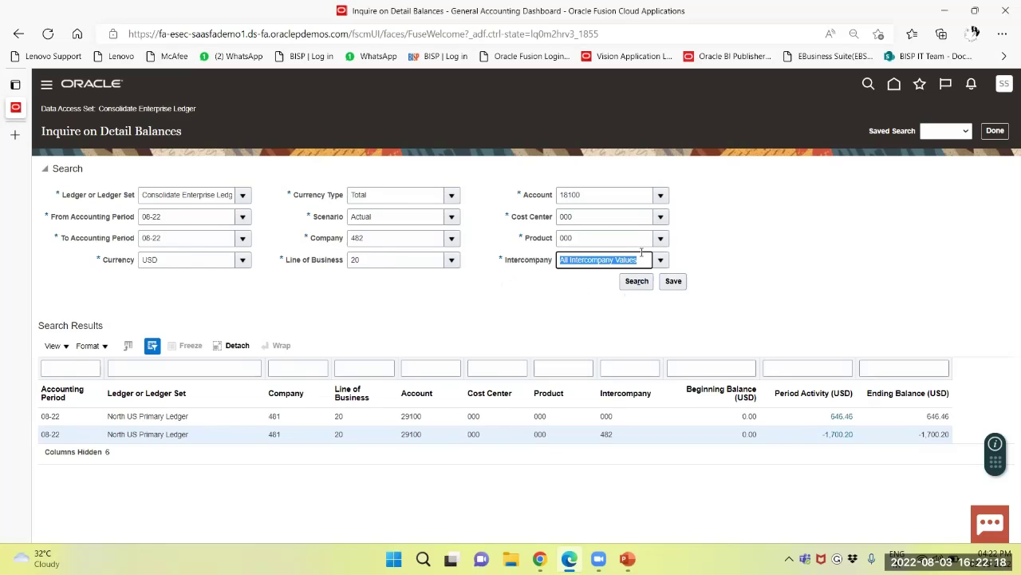
Step: Search the detail balances and drill into the period activity of intercompany 481 to examine the journal line of batch 2423
click(637, 281)
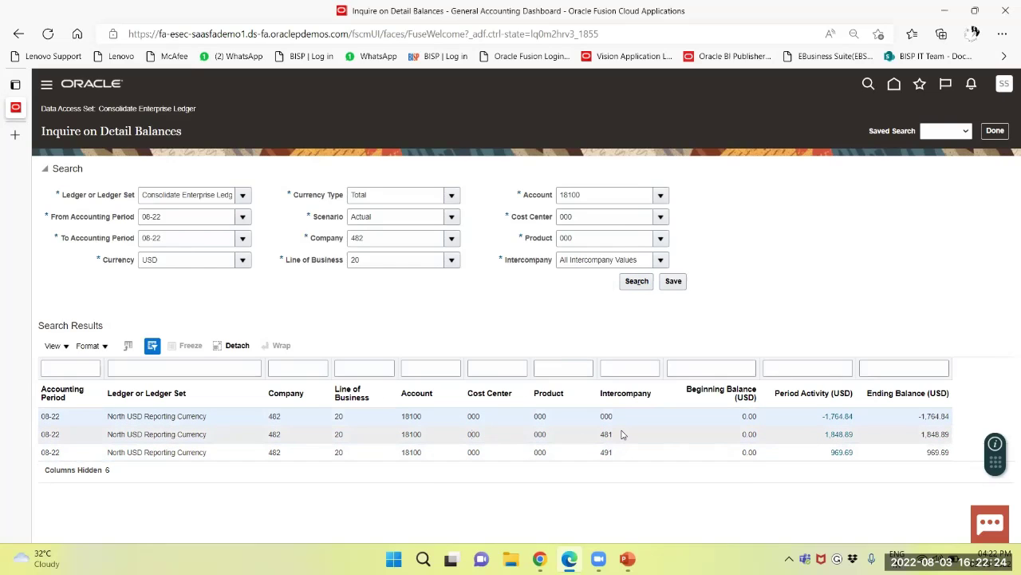
click(655, 435)
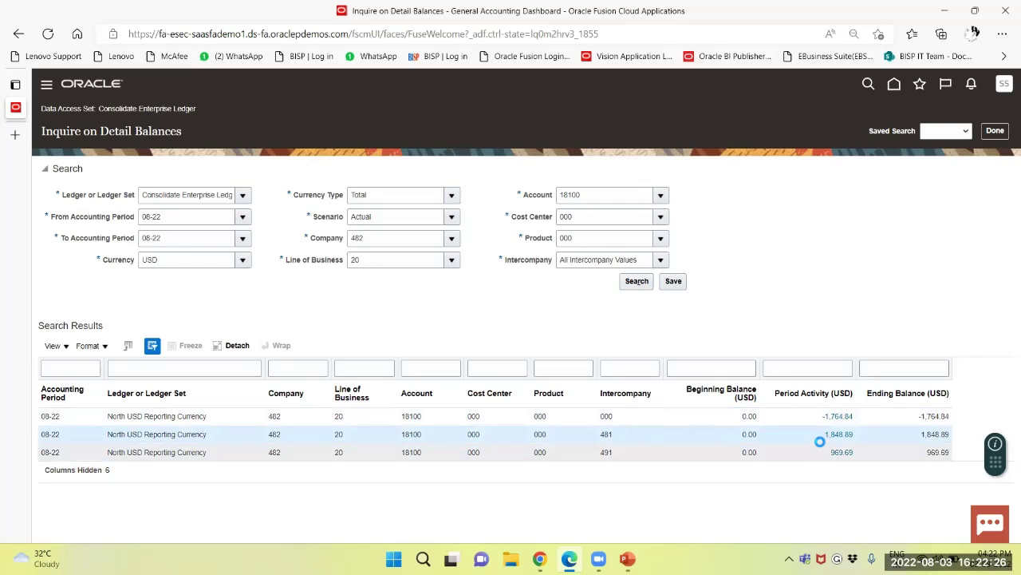
click(841, 435)
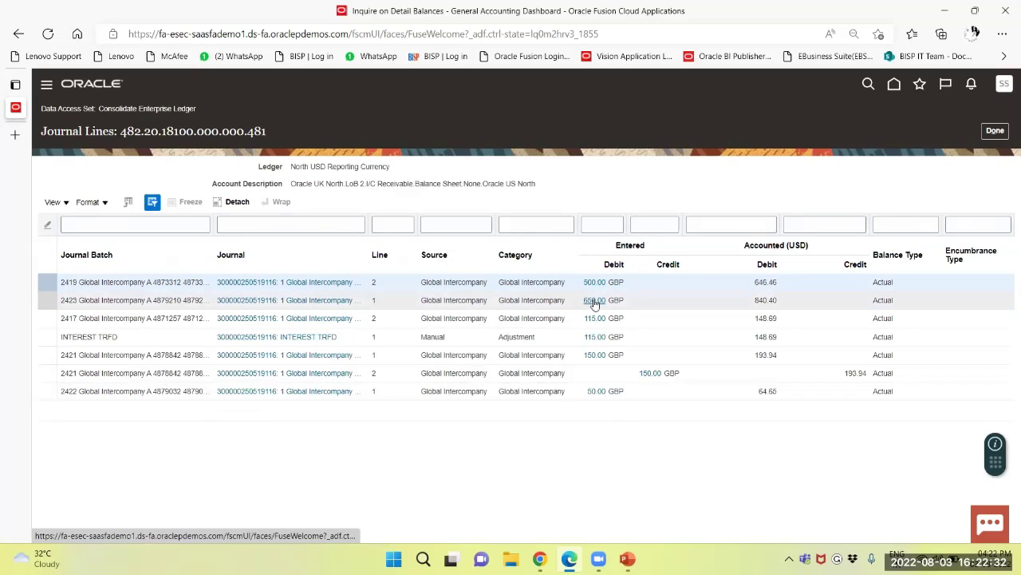
click(72, 301)
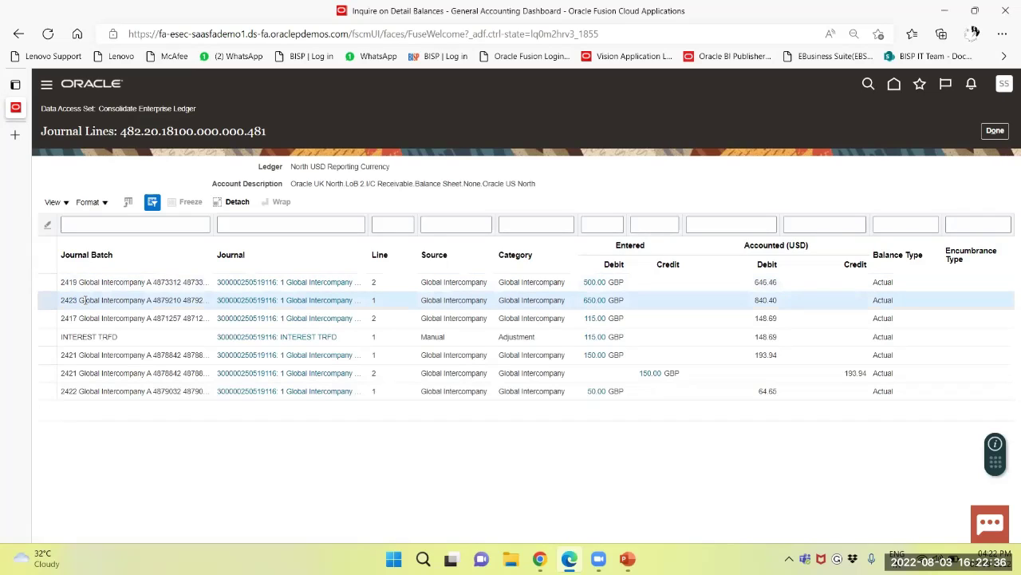